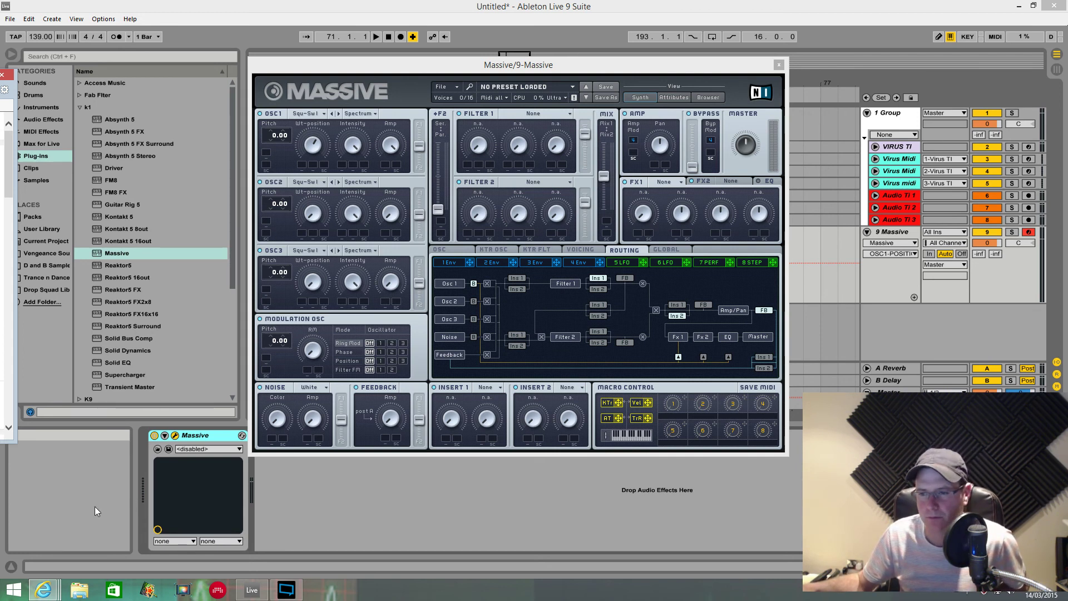
Switch to Internet Explorer and search YouTube for "sound design tutorials" in a new tab.
{"action": "right_click", "coordinate": [44, 590]}
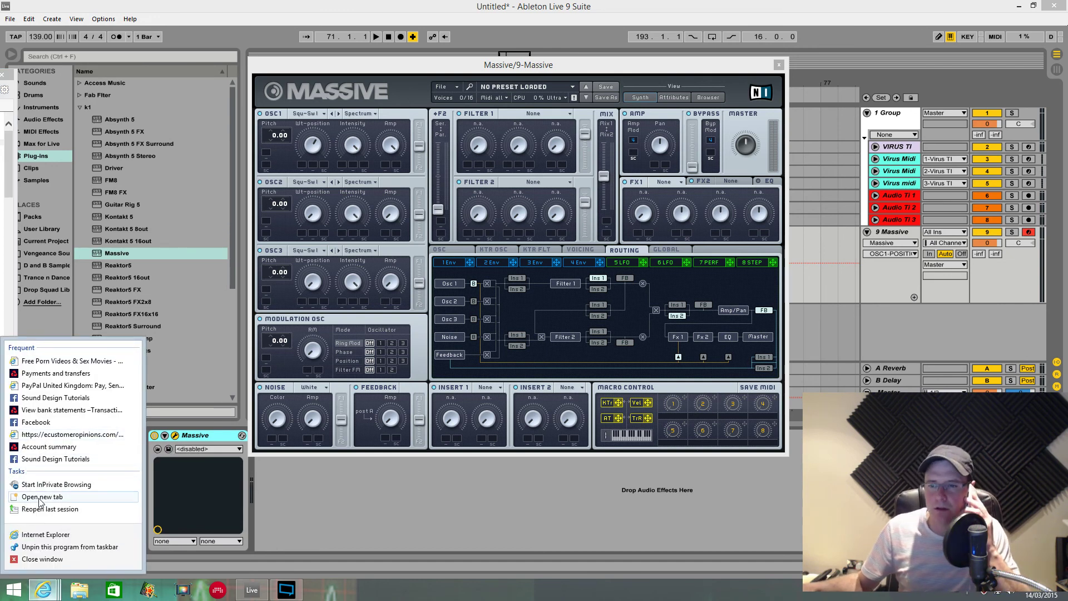
{"action": "left_click", "coordinate": [146, 352]}
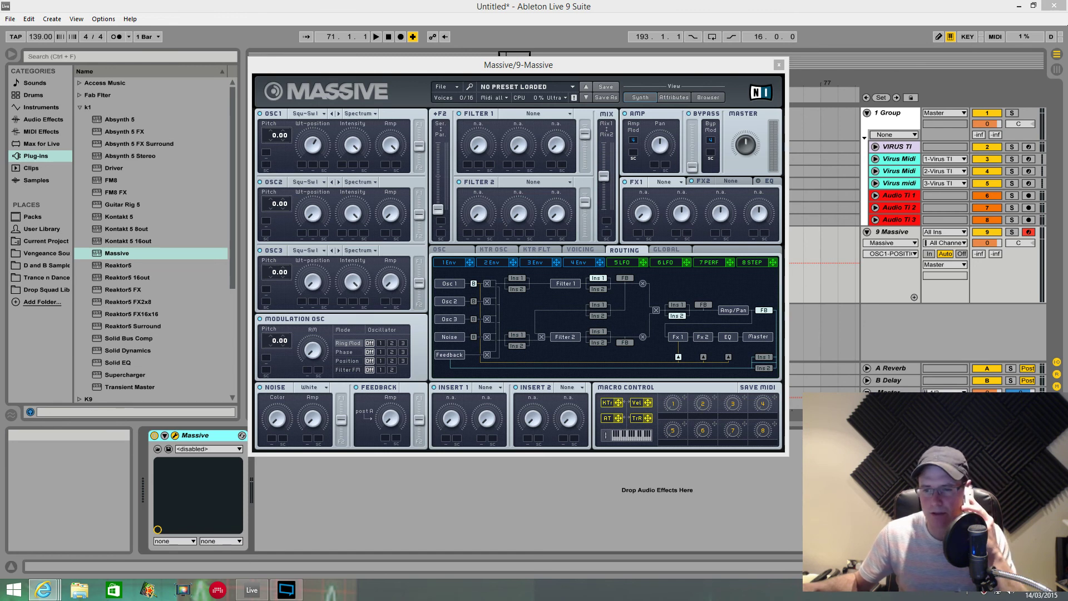
{"action": "right_click", "coordinate": [52, 585]}
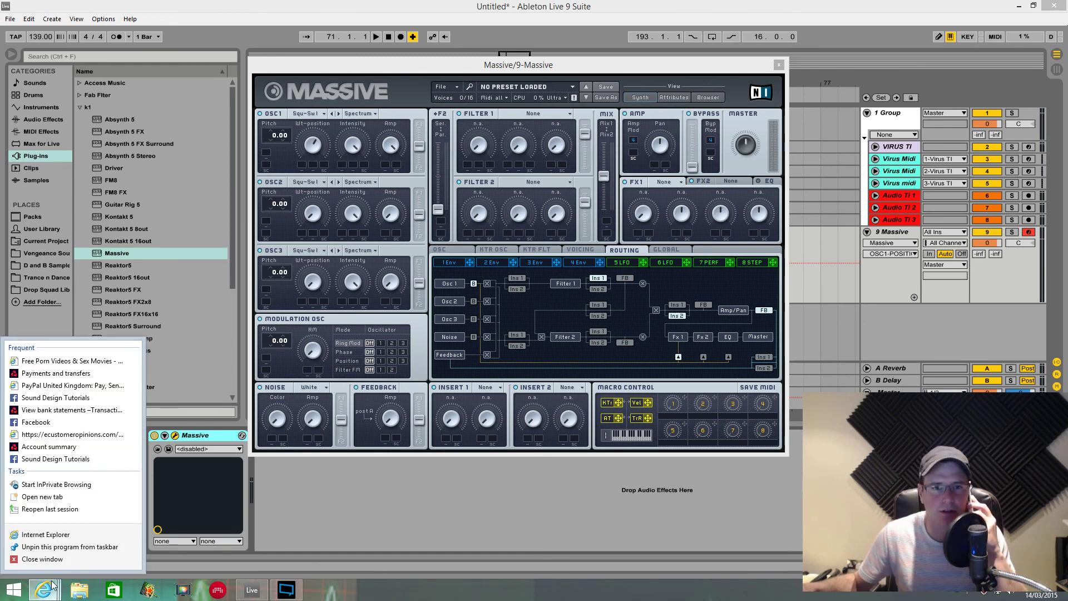
{"action": "left_click", "coordinate": [44, 498]}
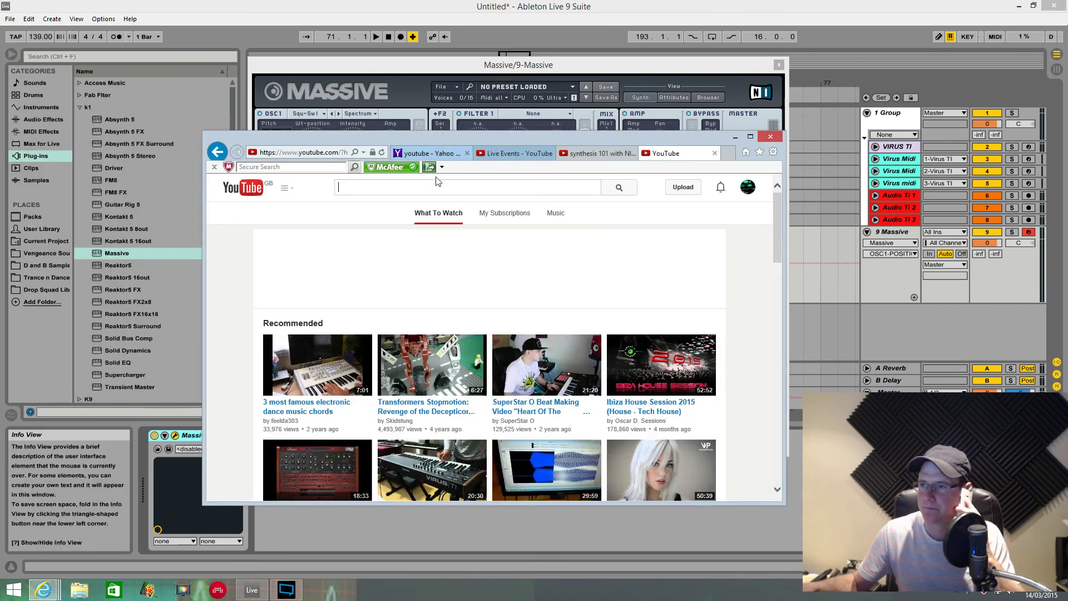
{"action": "type", "text": "soun"}
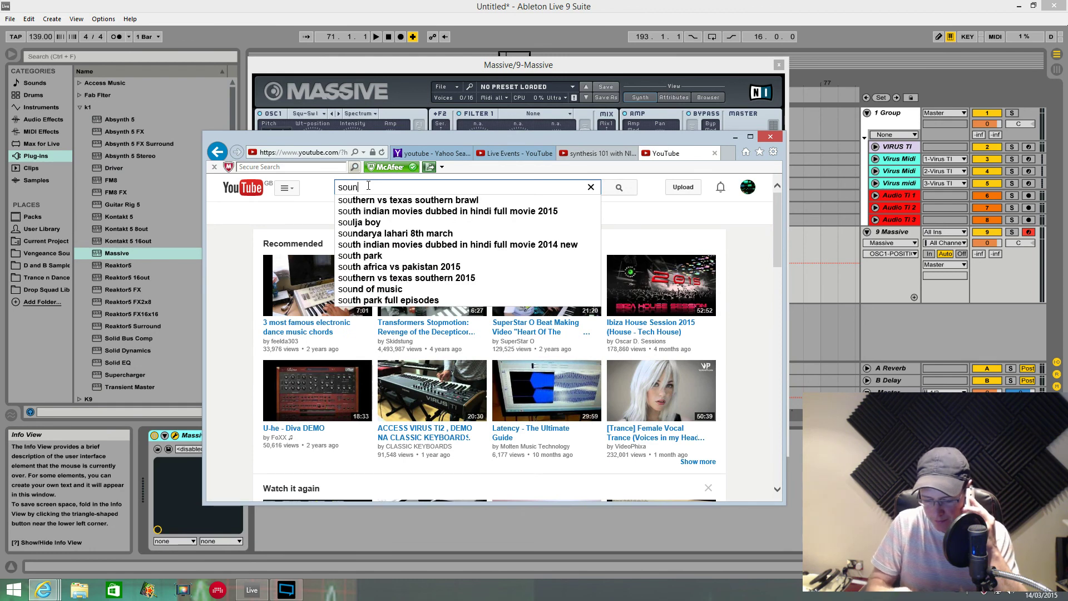
{"action": "type", "text": "d design "}
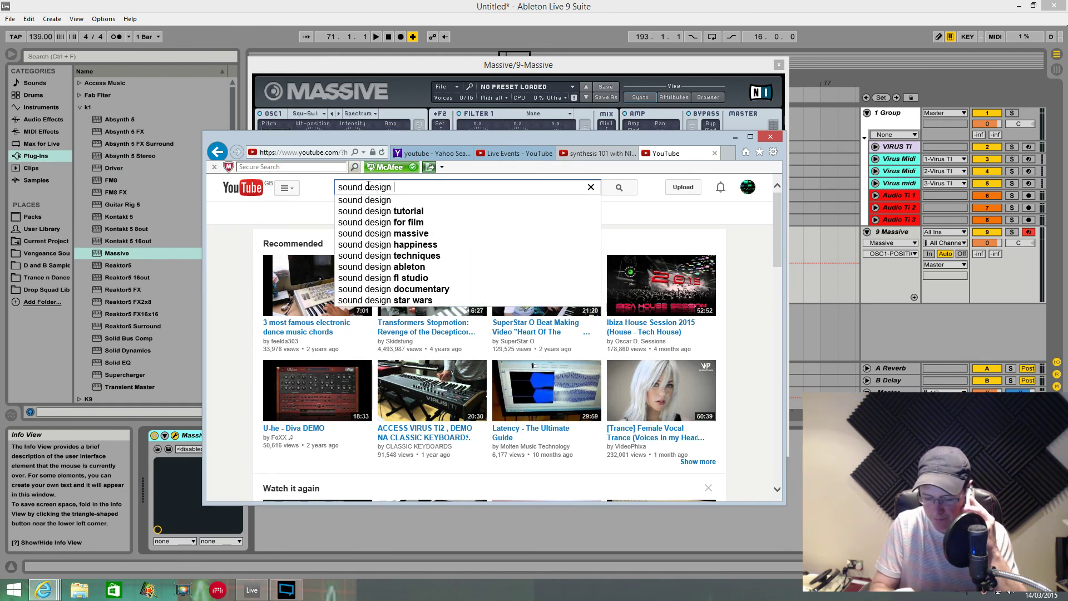
{"action": "type", "text": "tutoria"}
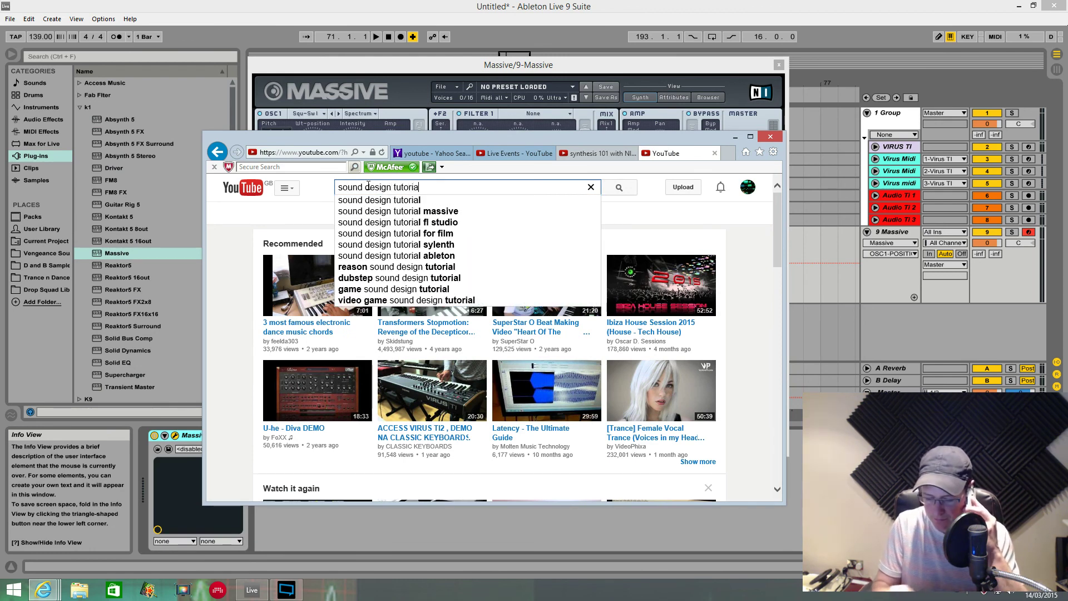
{"action": "type", "text": "kl"}
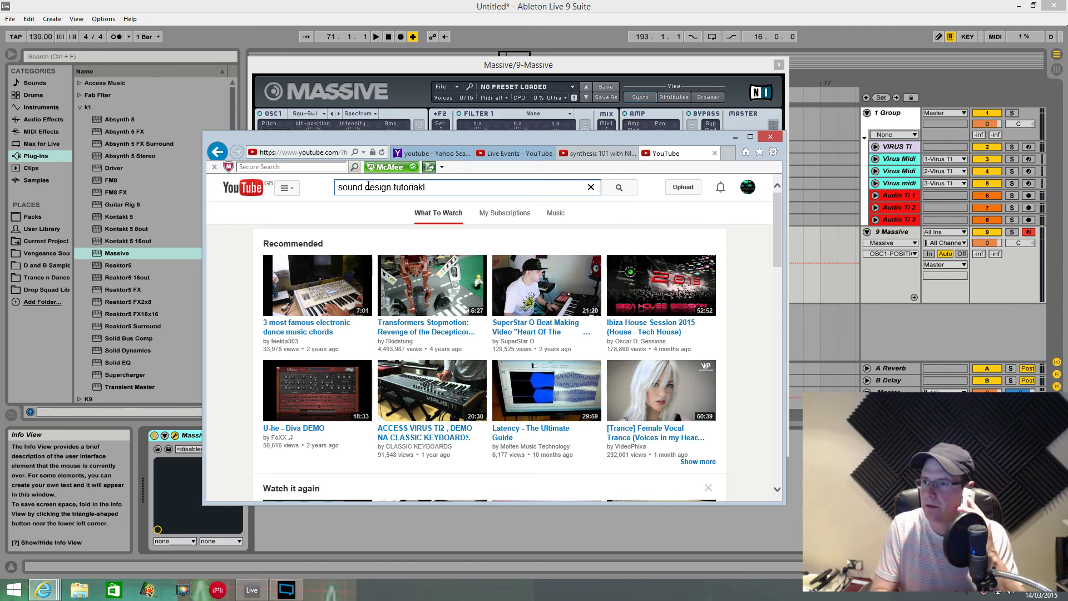
{"action": "key", "text": "BackSpace"}
{"action": "key", "text": "BackSpace"}
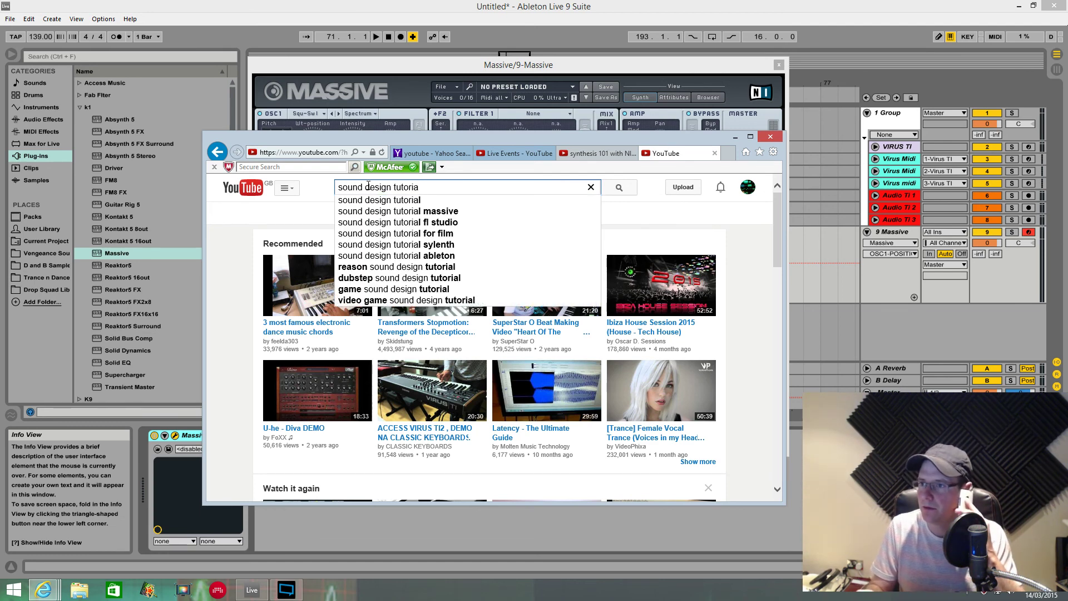
{"action": "type", "text": "ls"}
{"action": "key", "text": "Return"}
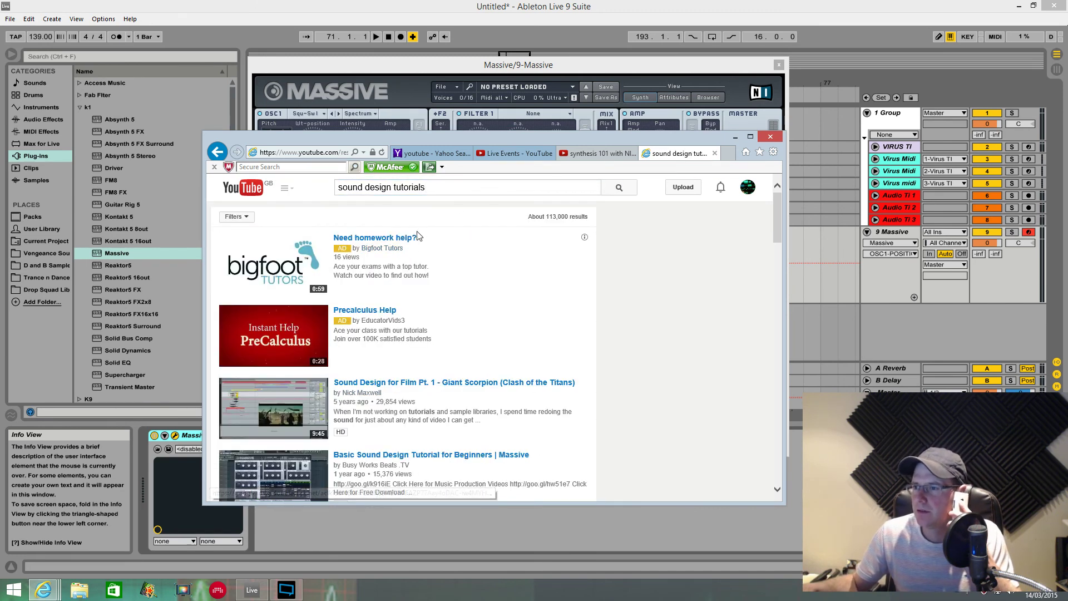
Filter the search results by channel and open the Sound Design Tutorials channel.
{"action": "left_click", "coordinate": [252, 223]}
{"action": "left_click", "coordinate": [269, 262]}
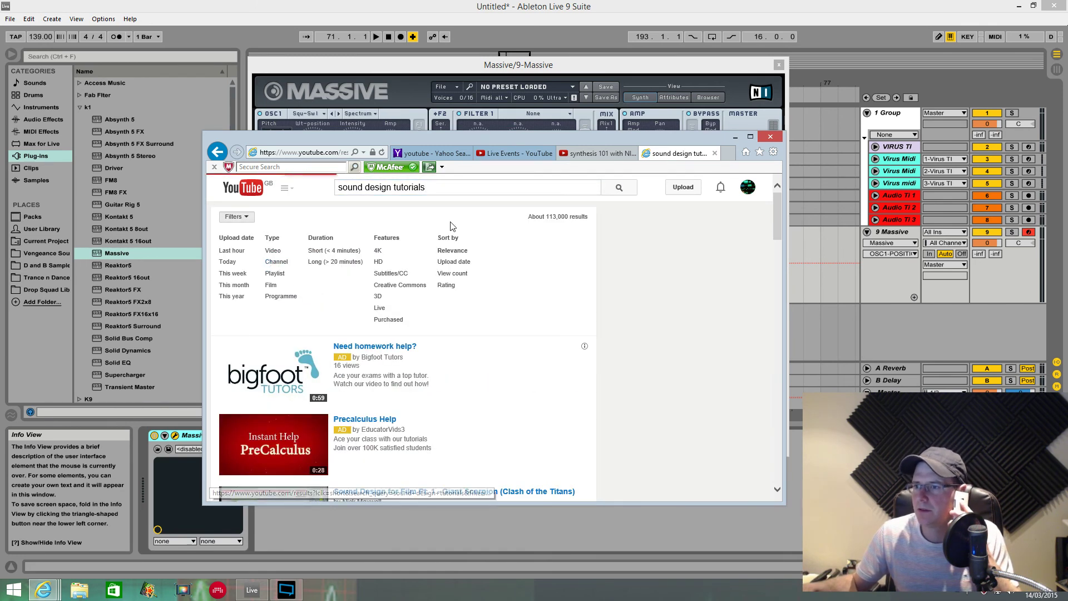
{"action": "left_click", "coordinate": [389, 311]}
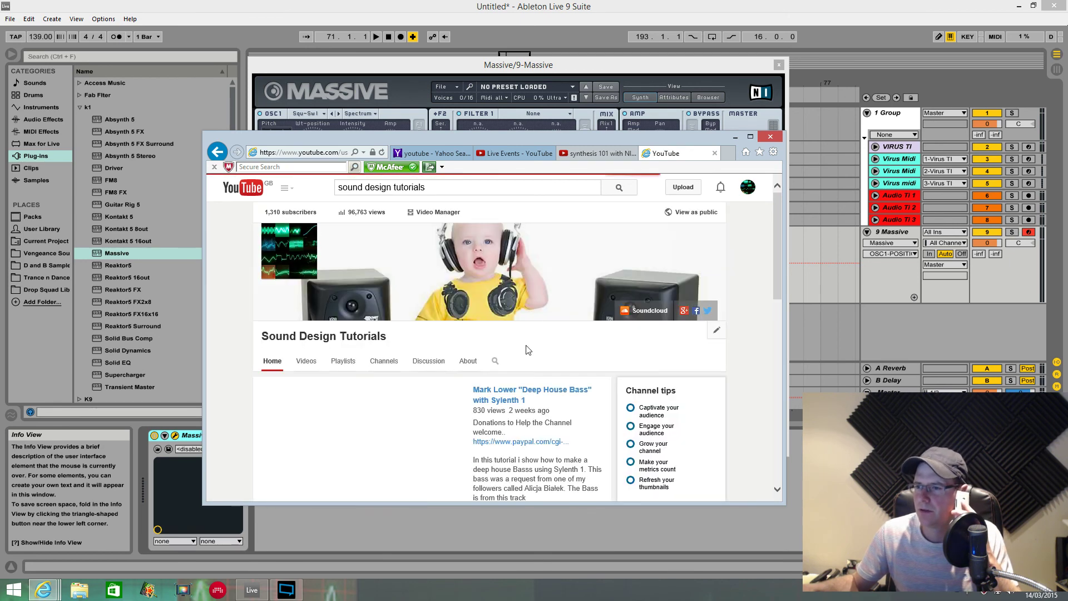
Look over the channel's home page and switch it to the public view.
{"action": "scroll", "coordinate": [535, 374], "scroll_direction": "down", "scroll_amount": 1}
{"action": "scroll", "coordinate": [535, 373], "scroll_direction": "down", "scroll_amount": 2}
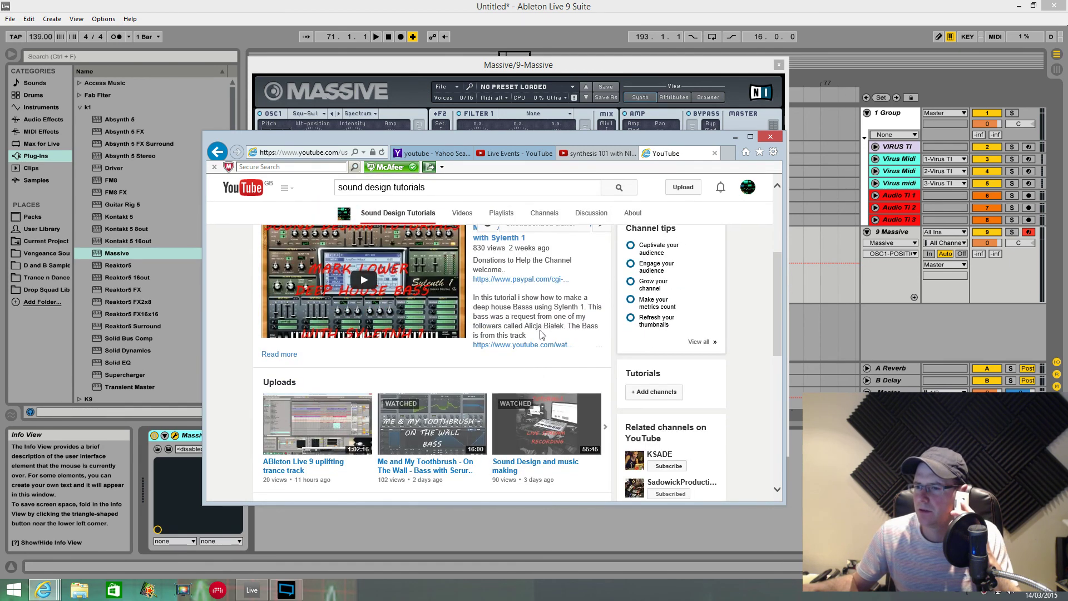
{"action": "scroll", "coordinate": [557, 333], "scroll_direction": "up", "scroll_amount": 3}
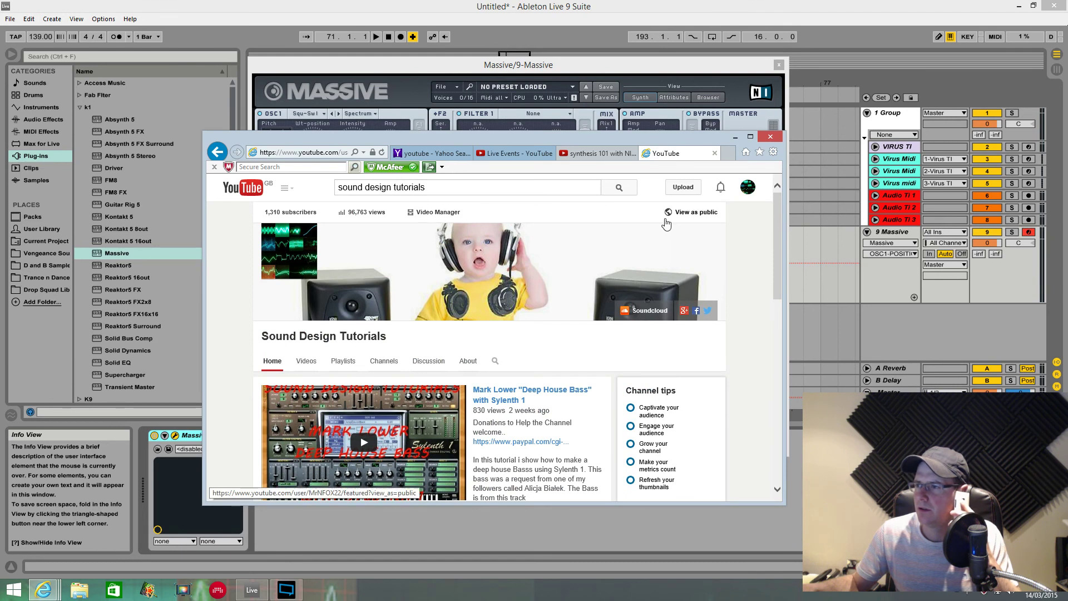
{"action": "left_click", "coordinate": [695, 214]}
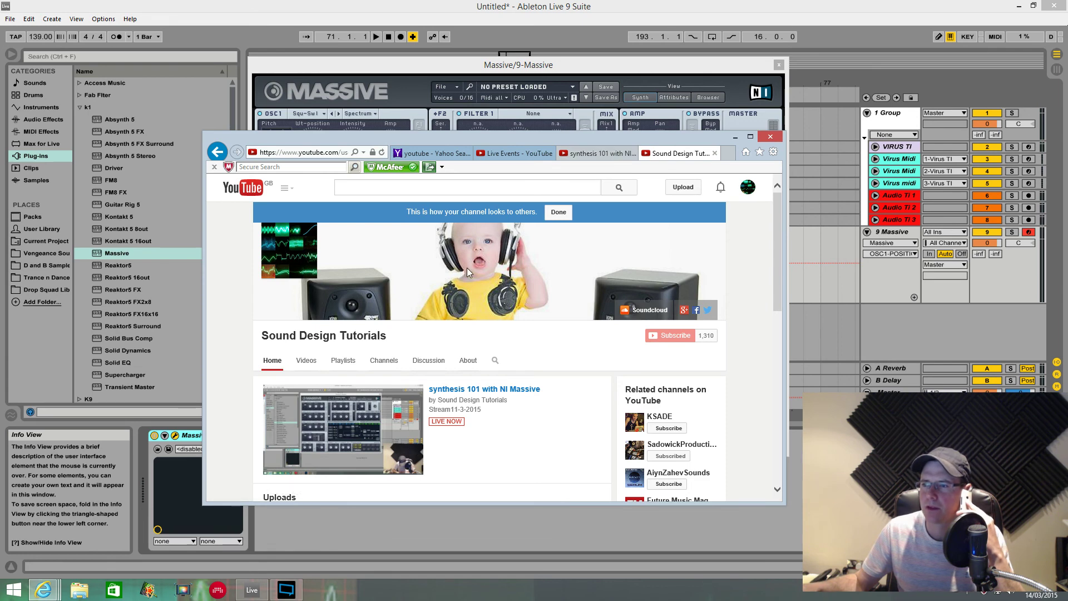
Open the live stream "synthesis 101 with NI Massive" from the channel page and pause its playback.
{"action": "scroll", "coordinate": [462, 283], "scroll_direction": "down", "scroll_amount": 4}
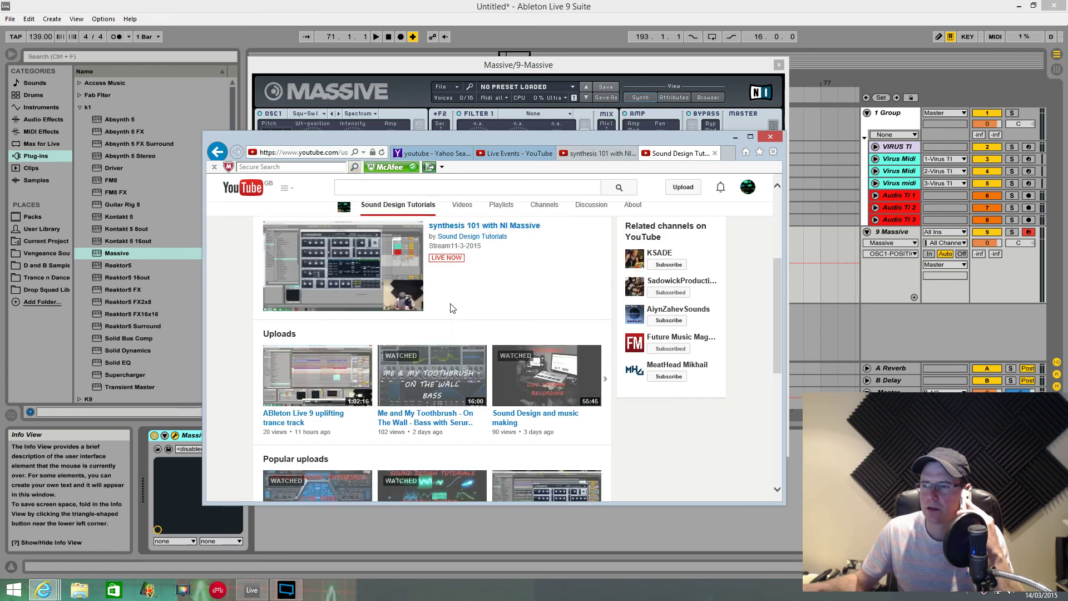
{"action": "scroll", "coordinate": [449, 306], "scroll_direction": "up", "scroll_amount": 4}
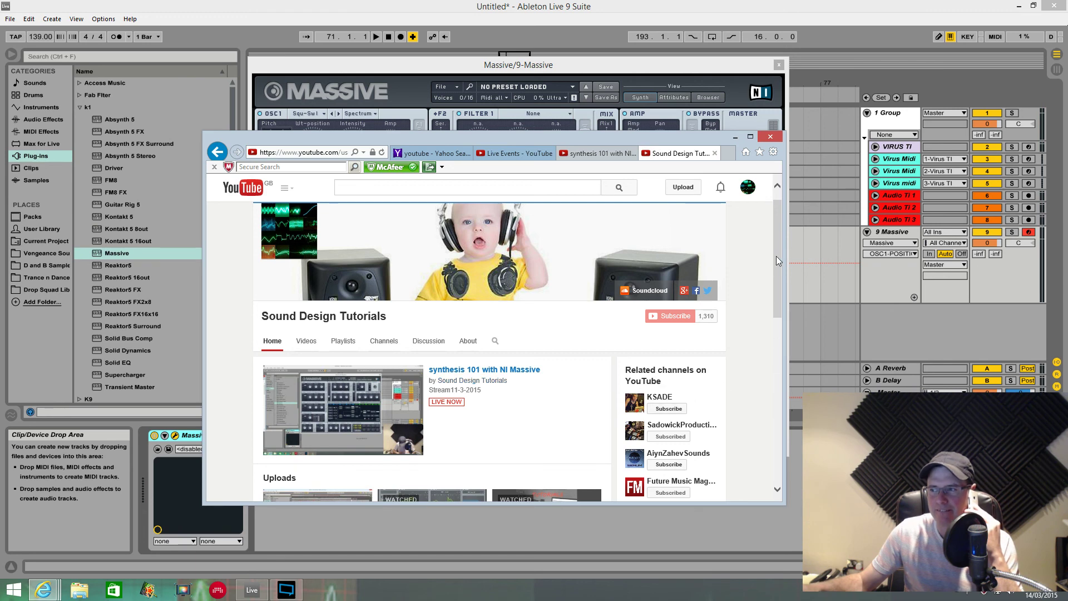
{"action": "left_click_drag", "start_coordinate": [781, 248], "coordinate": [781, 273]}
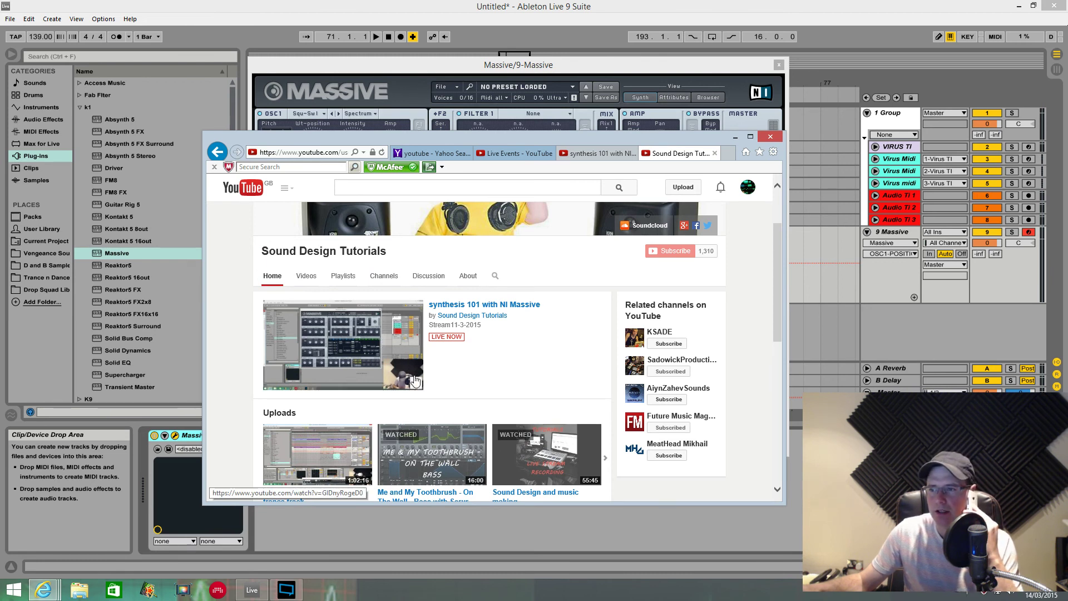
{"action": "left_click", "coordinate": [371, 324]}
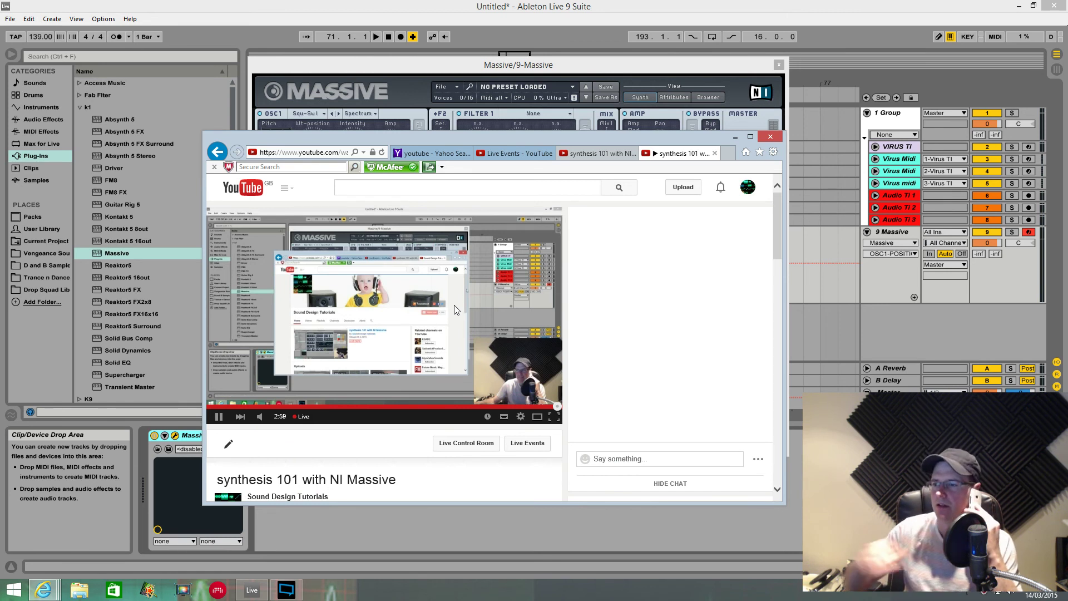
{"action": "left_click", "coordinate": [220, 417]}
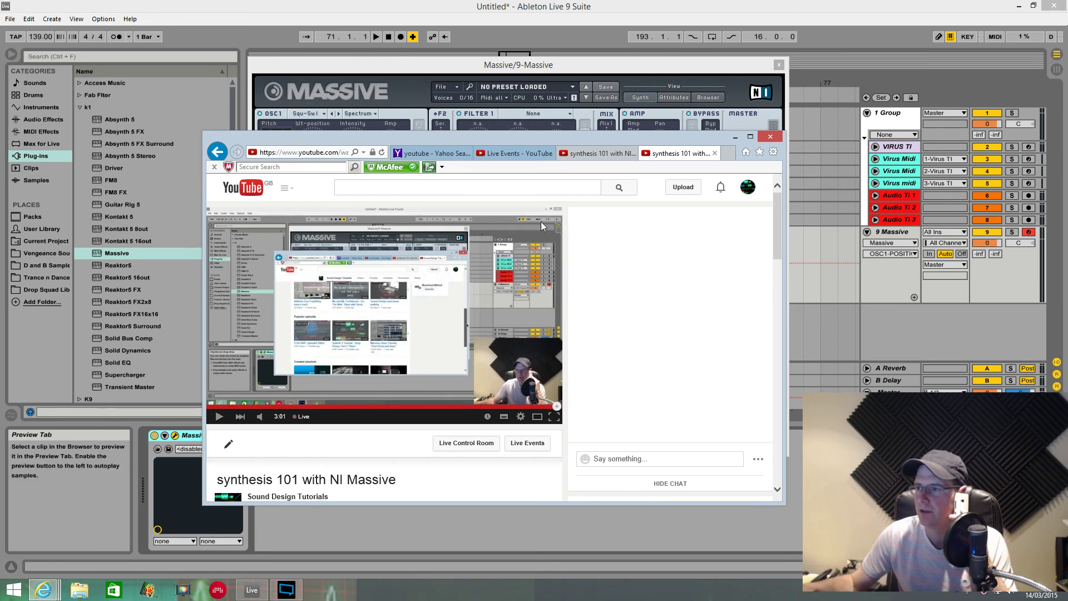
Close all Internet Explorer tabs and reopen the last browsing session.
{"action": "key", "text": "alt+F4"}
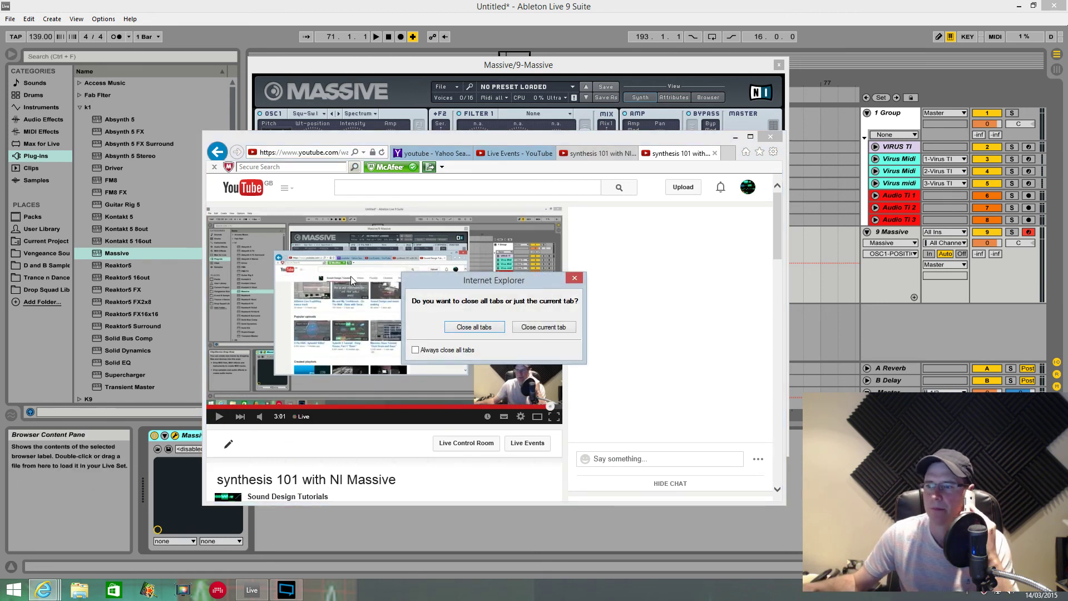
{"action": "left_click", "coordinate": [471, 326]}
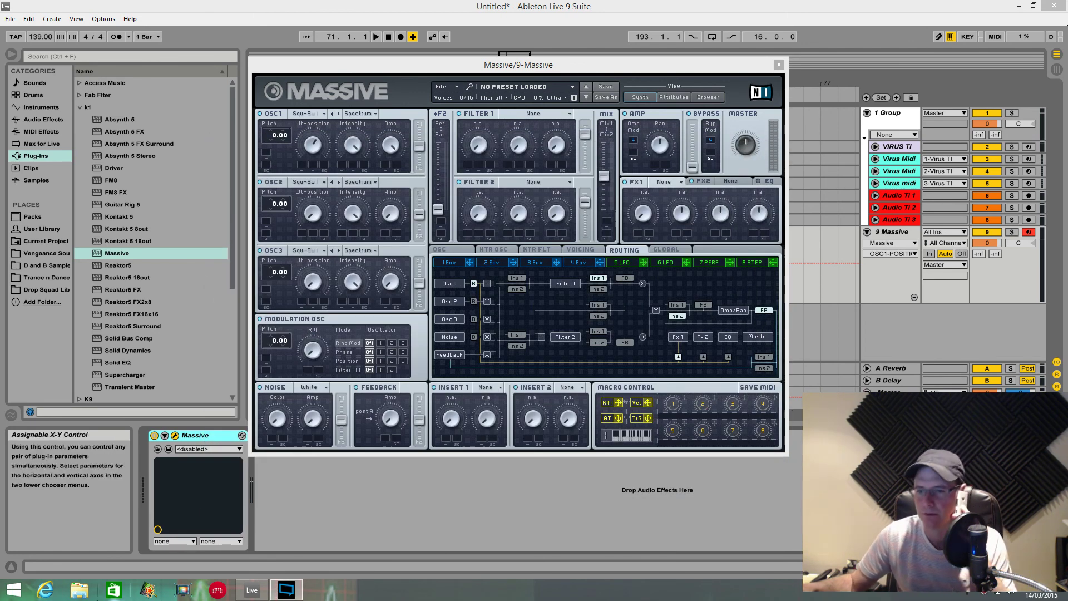
{"action": "right_click", "coordinate": [13, 589]}
{"action": "key", "text": "Escape"}
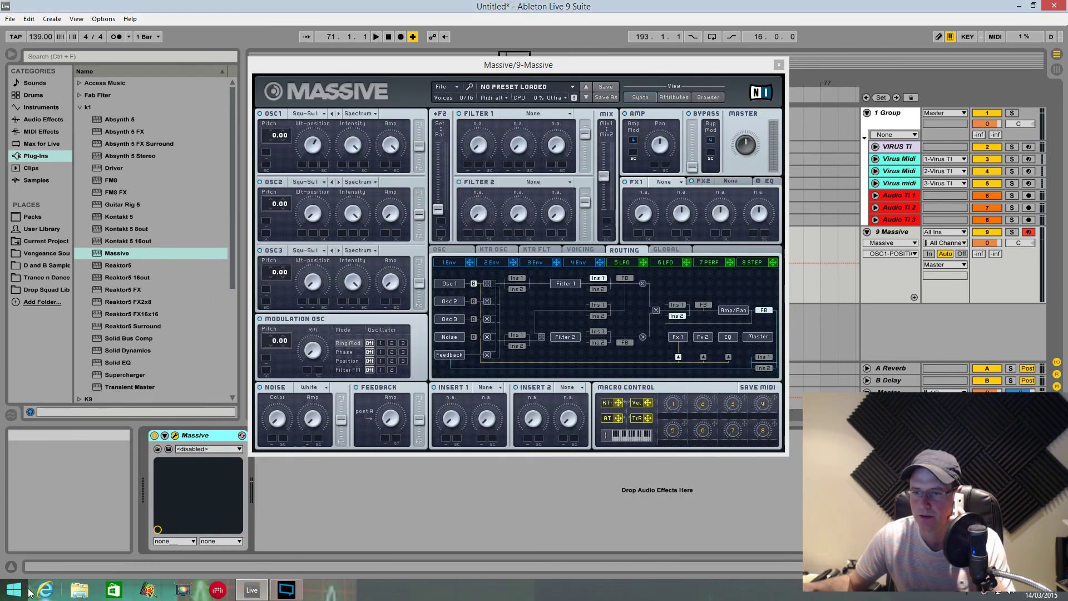
{"action": "right_click", "coordinate": [45, 590]}
{"action": "left_click", "coordinate": [44, 518]}
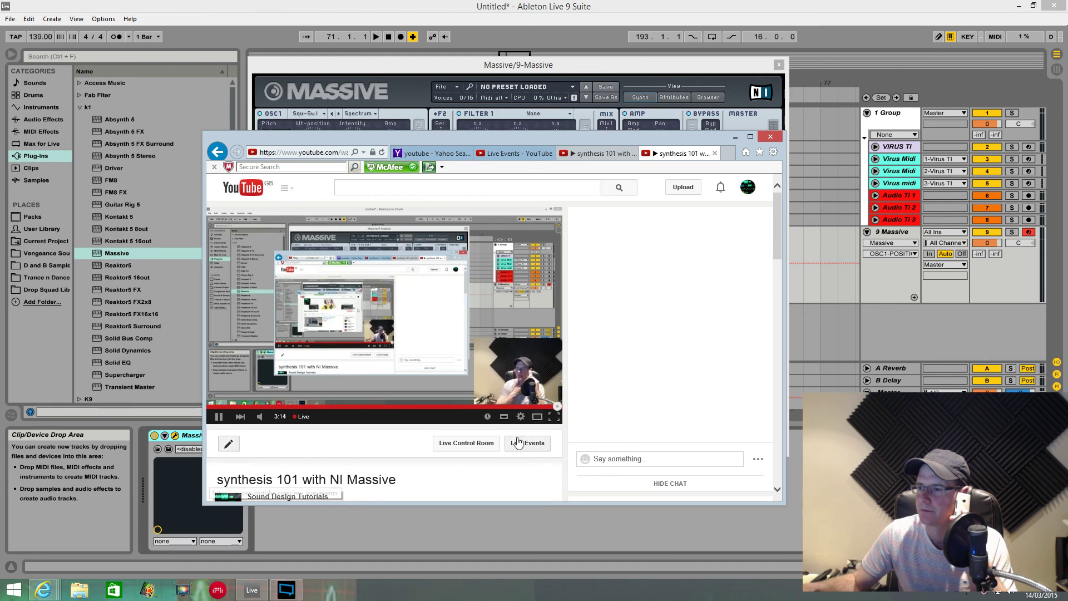
Open the stream's Live Control Room and return to its watch page.
{"action": "left_click", "coordinate": [474, 443]}
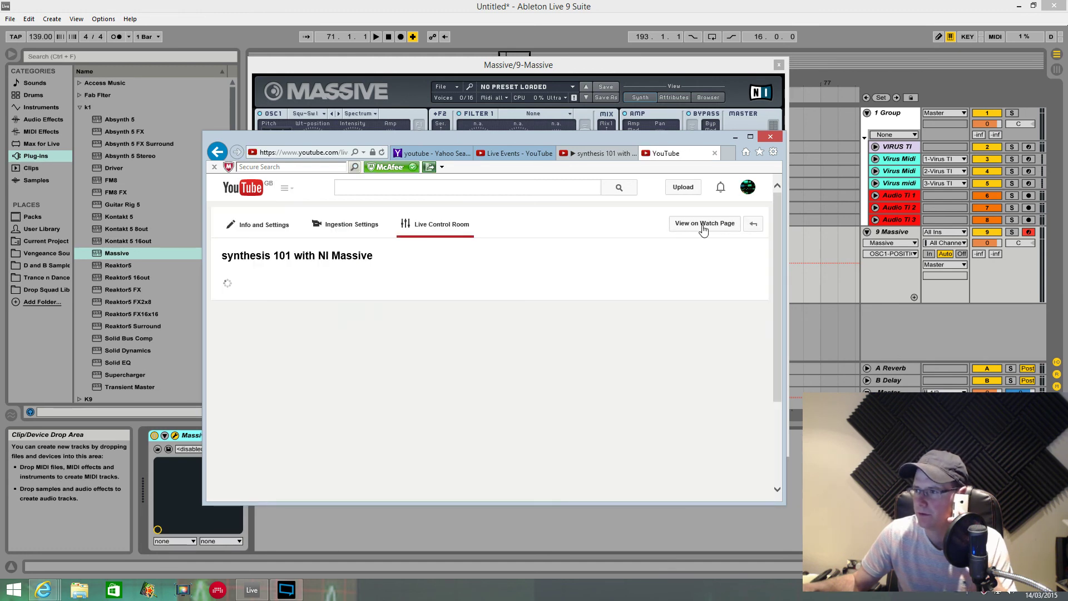
{"action": "left_click", "coordinate": [705, 223]}
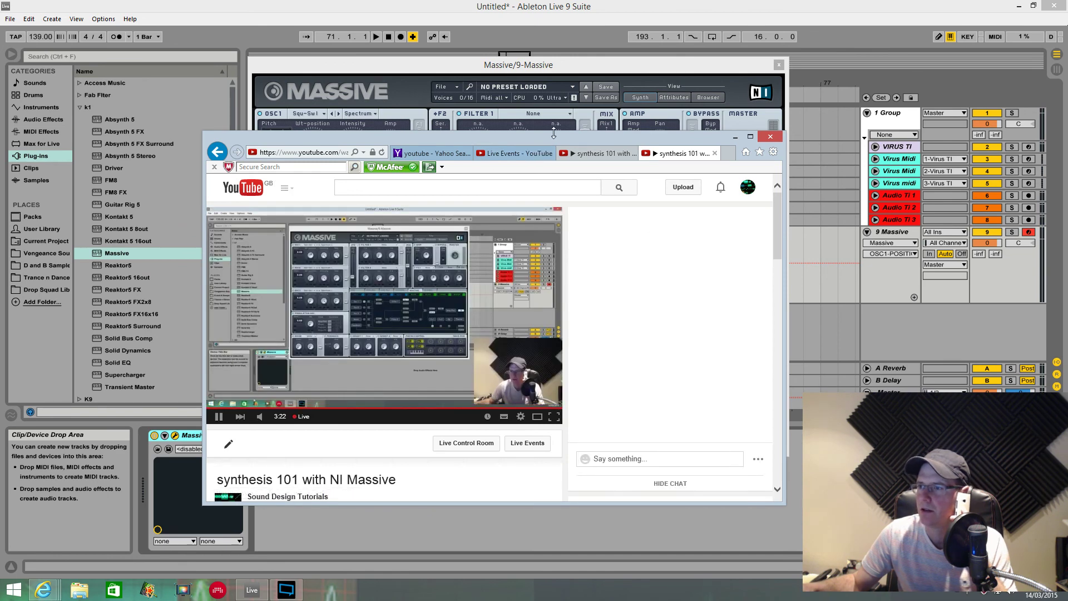
Move the browser window aside to uncover Ableton Live and reposition the Massive plugin window over the arrangement.
{"action": "left_click_drag", "start_coordinate": [551, 142], "coordinate": [0, 145]}
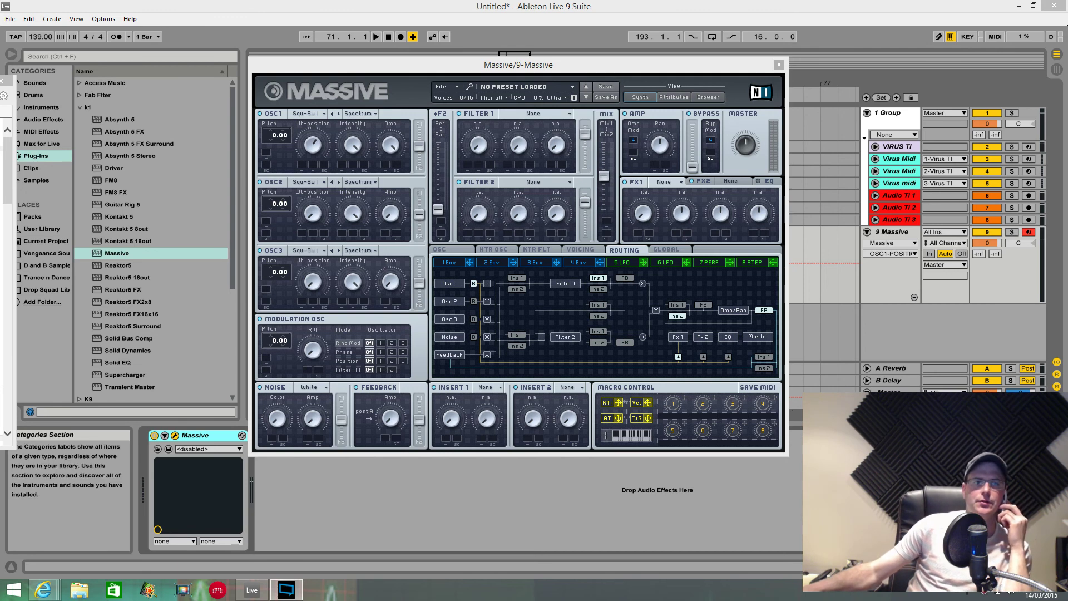
{"action": "left_click", "coordinate": [721, 72]}
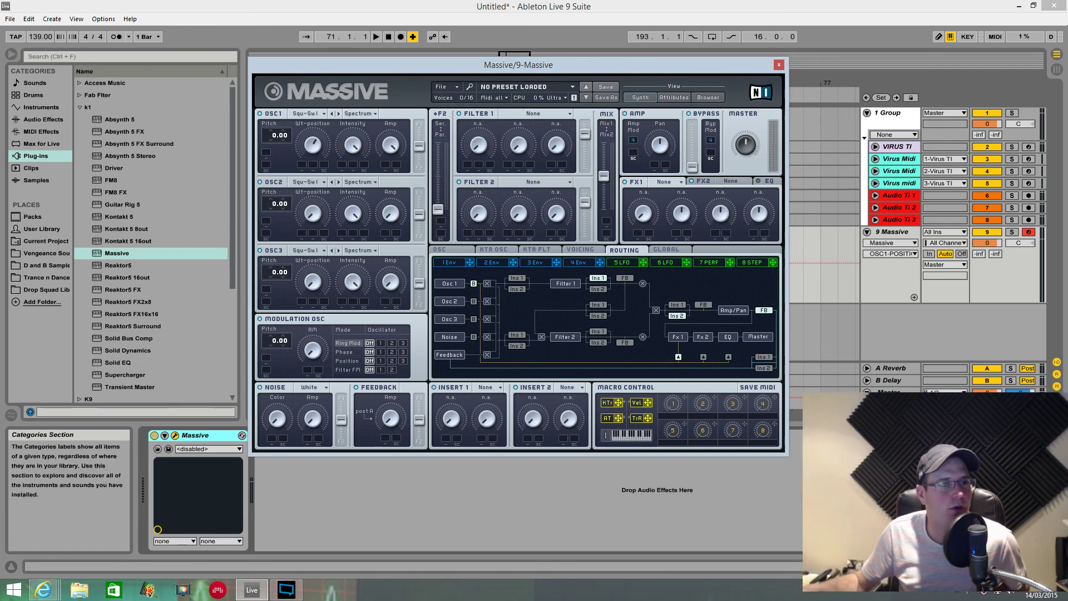
{"action": "left_click_drag", "start_coordinate": [528, 71], "coordinate": [547, 89]}
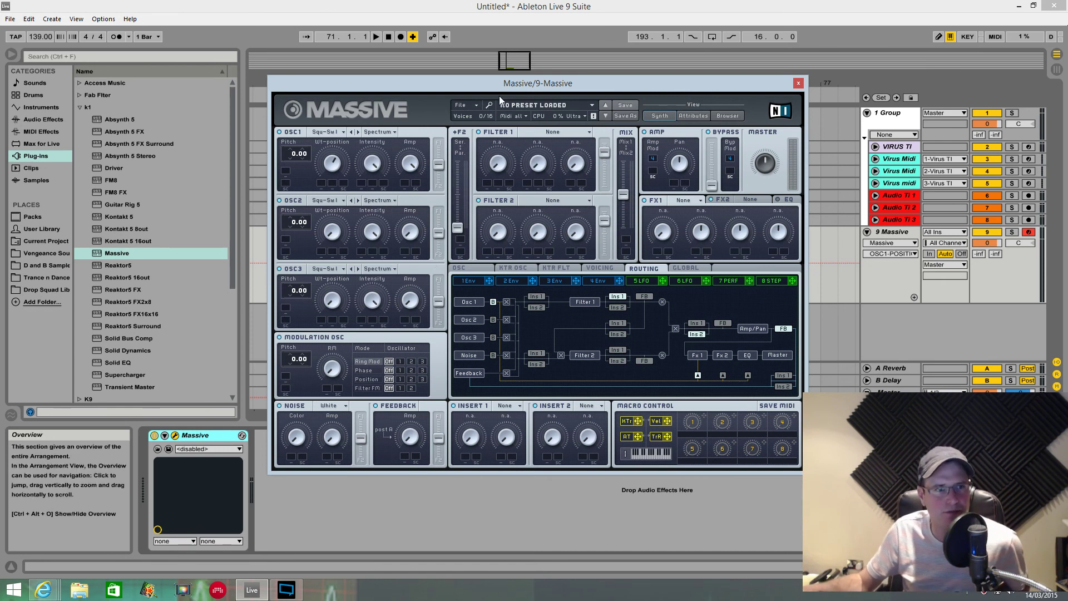
{"action": "left_click_drag", "start_coordinate": [511, 83], "coordinate": [504, 66]}
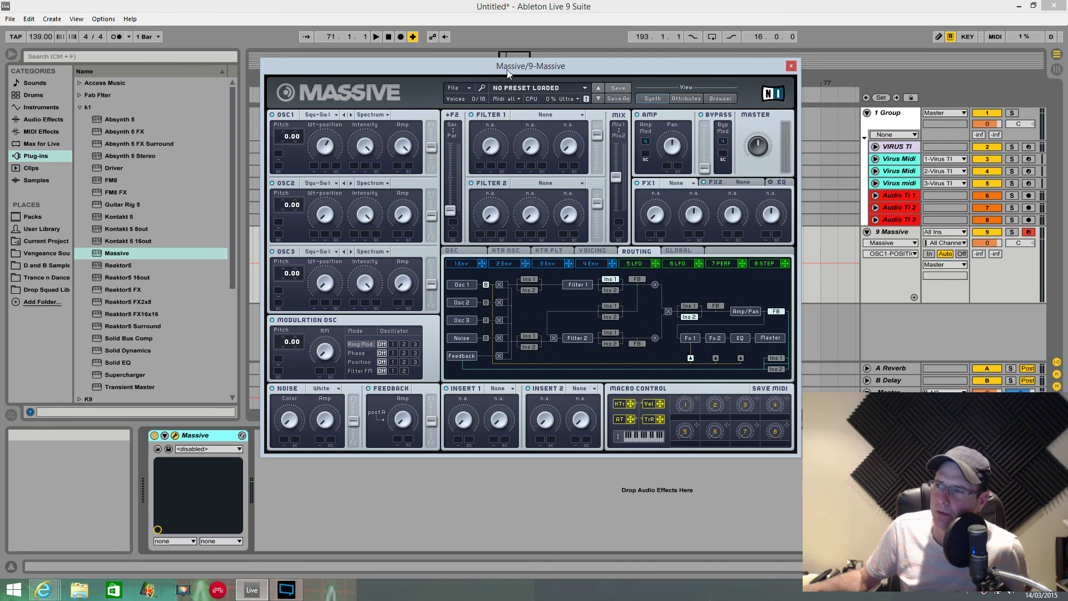
{"action": "mouse_move", "coordinate": [507, 69]}
{"action": "left_mouse_down"}
{"action": "mouse_move", "coordinate": [526, 64]}
{"action": "mouse_move", "coordinate": [511, 68]}
{"action": "left_mouse_up"}
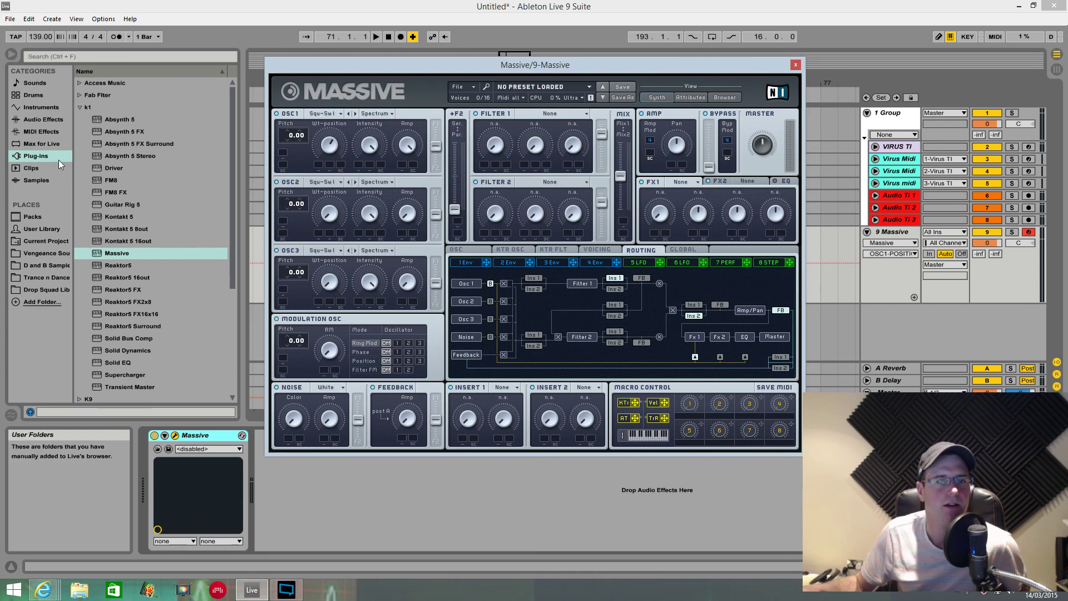
{"action": "left_click_drag", "start_coordinate": [412, 68], "coordinate": [404, 52]}
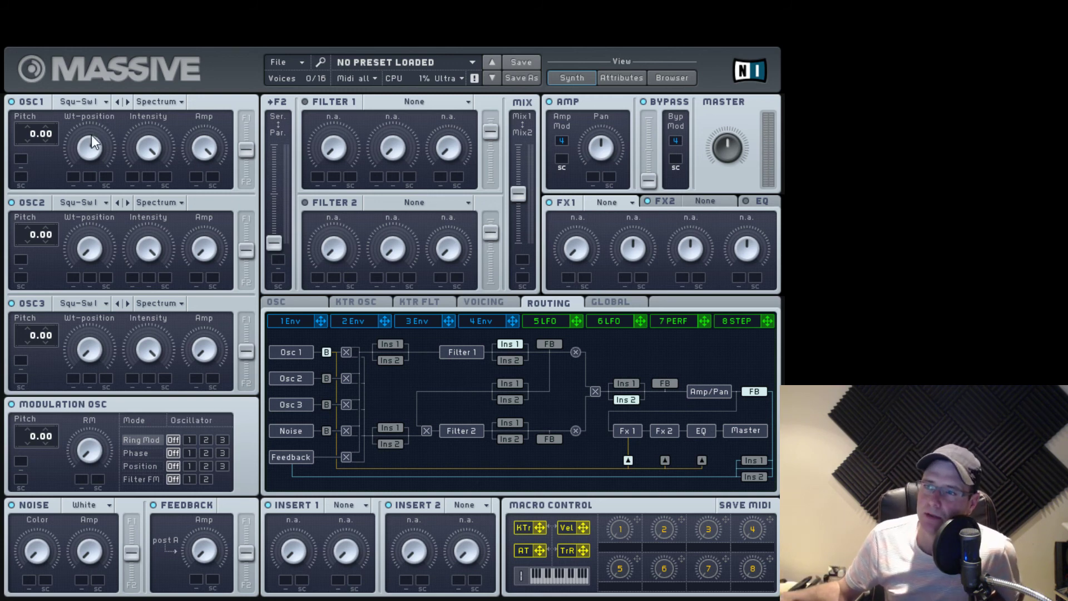
Turn oscillator 1's Wt-position fully up and browse its list of wavetables.
{"action": "left_click_drag", "start_coordinate": [91, 135], "coordinate": [91, 131]}
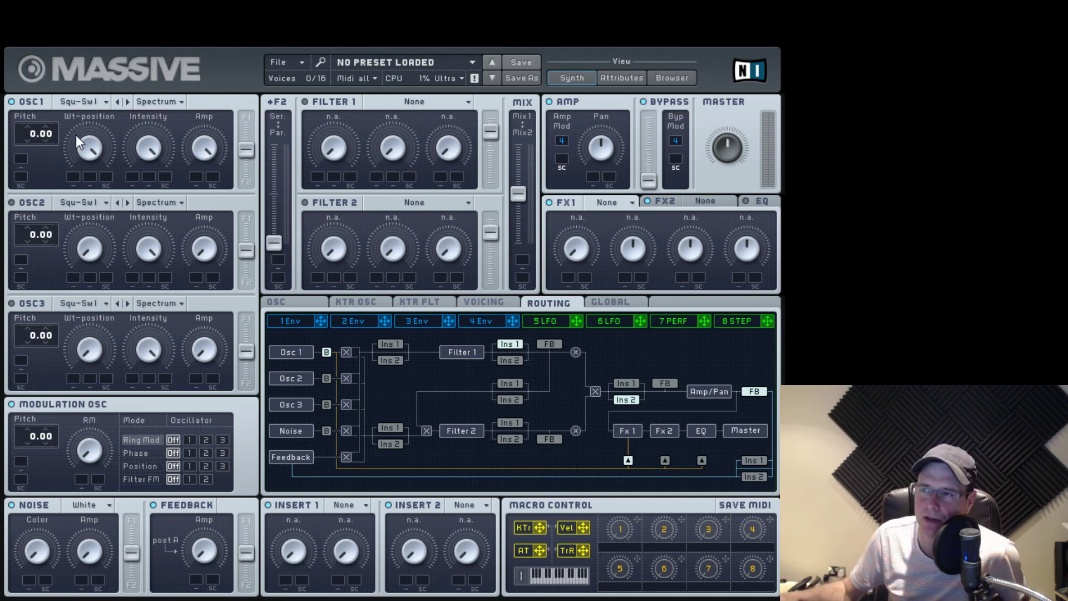
{"action": "left_click", "coordinate": [104, 102]}
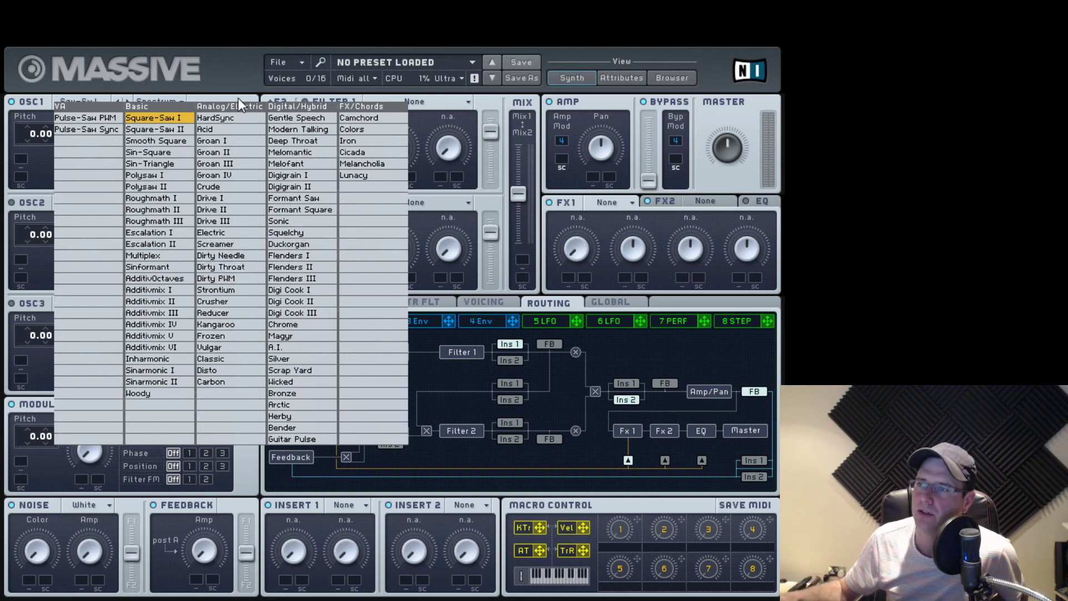
{"action": "left_click", "coordinate": [242, 78]}
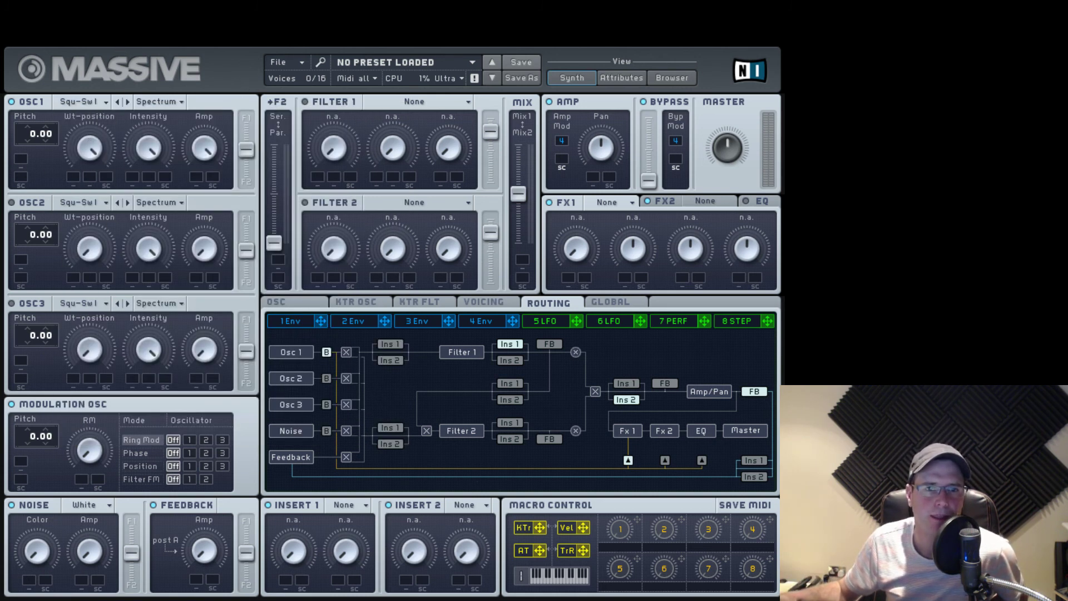
Select the Square-Saw I wavetable for oscillator 1 and turn its Wt-position fully down.
{"action": "left_click", "coordinate": [92, 105]}
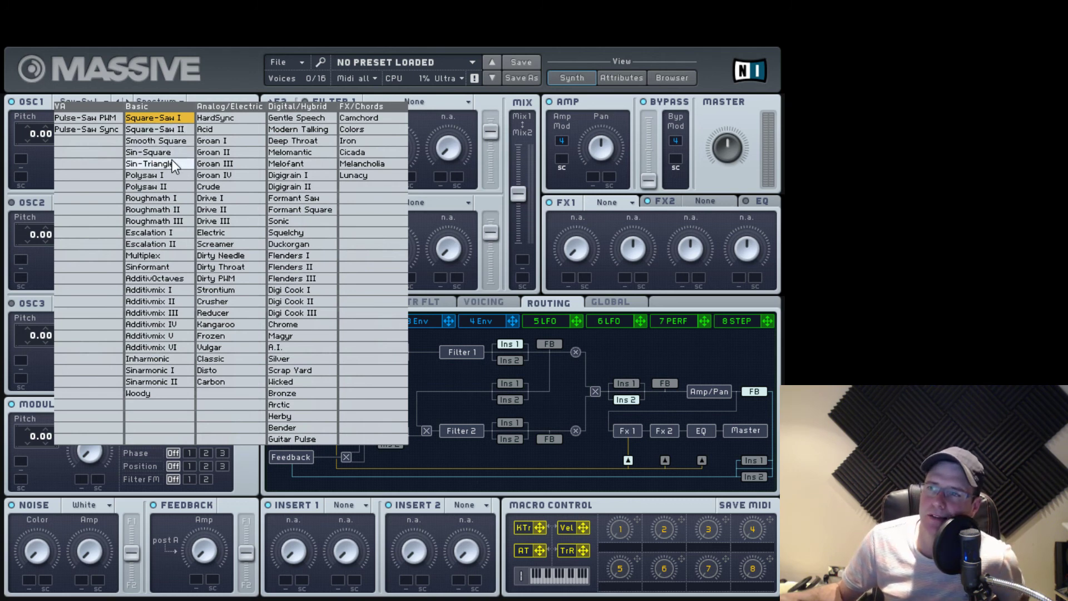
{"action": "left_click", "coordinate": [184, 117]}
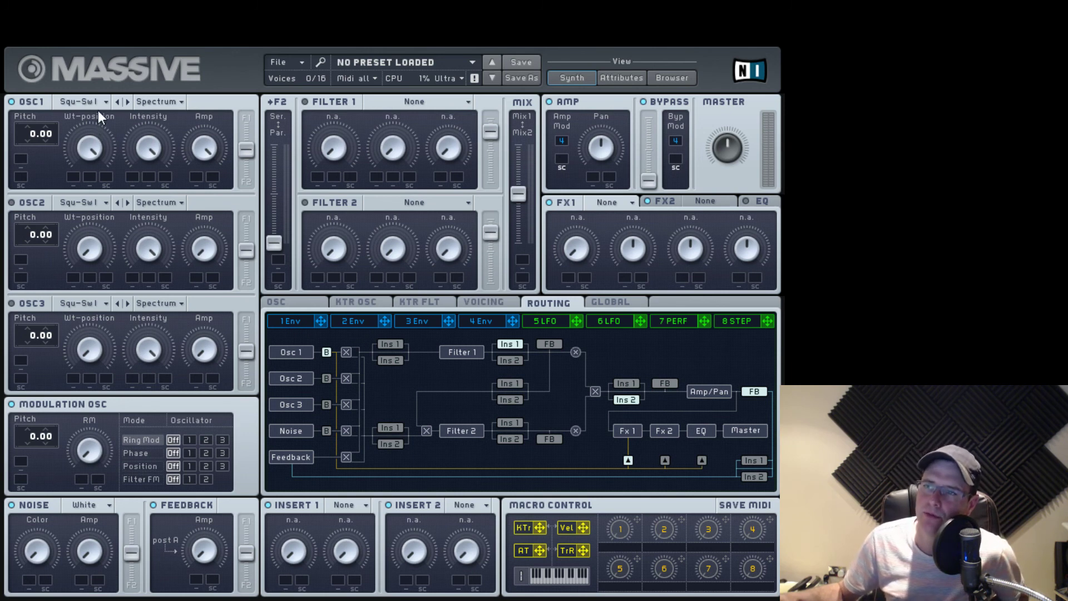
{"action": "left_click_drag", "start_coordinate": [89, 147], "coordinate": [95, 411]}
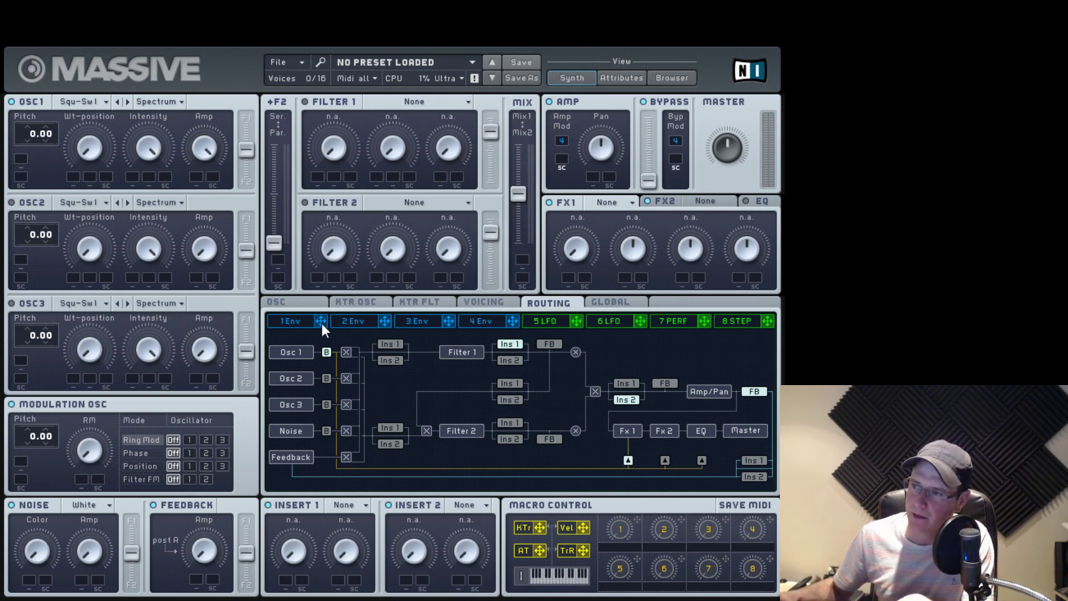
Raise the decay Level of envelope 1 to maximum so the sustain stage holds at full level.
{"action": "left_click", "coordinate": [291, 321]}
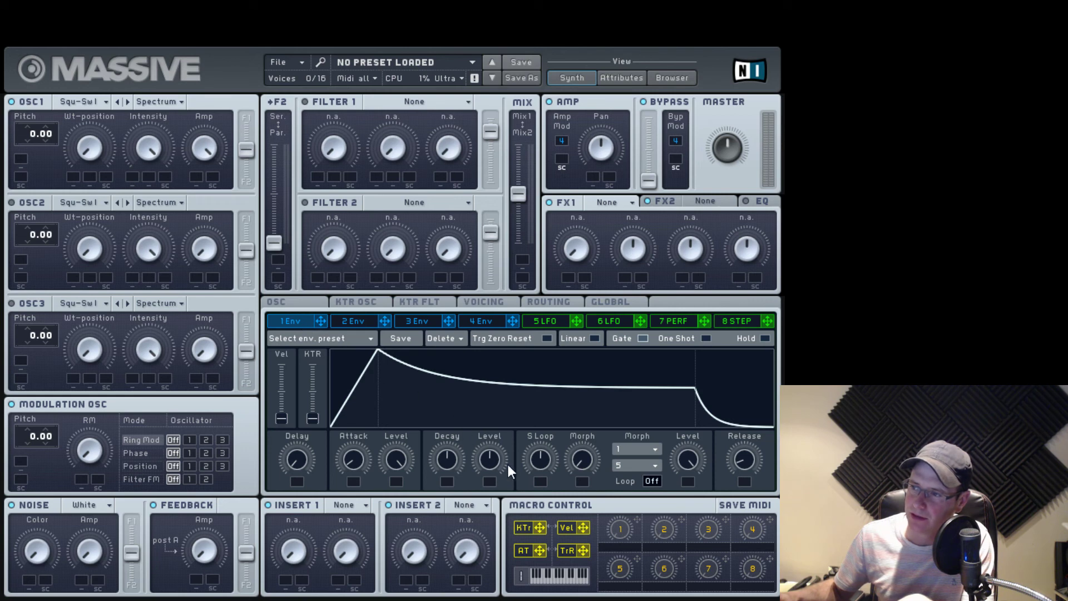
{"action": "left_click_drag", "start_coordinate": [508, 466], "coordinate": [536, 238]}
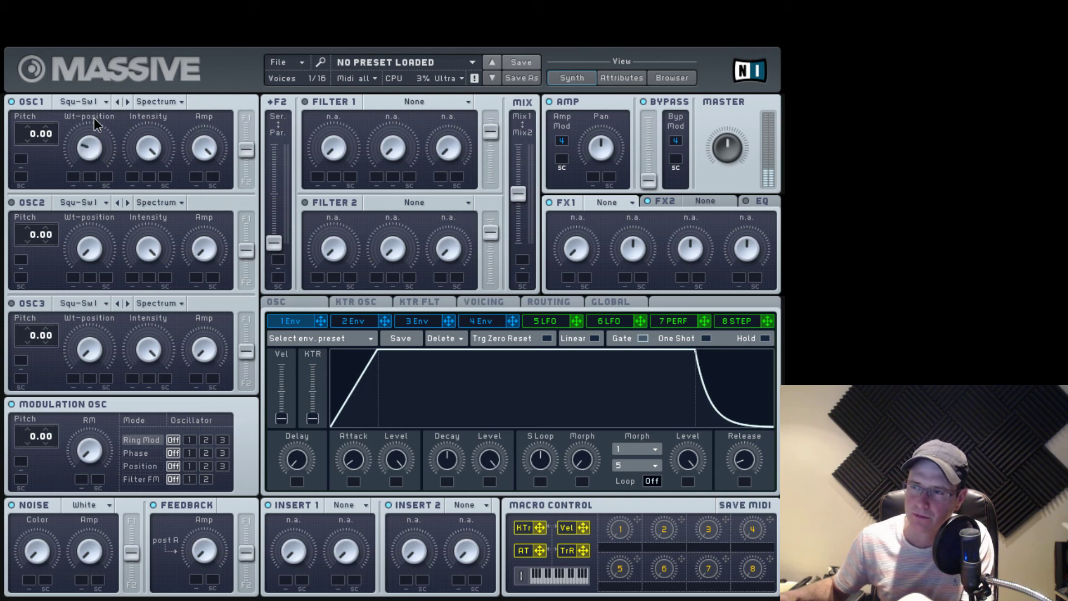
Sweep oscillator 1's Wt-position up and down through the Square-Saw I wavetable and raise the master volume slightly.
{"action": "left_click_drag", "start_coordinate": [93, 119], "coordinate": [111, 21]}
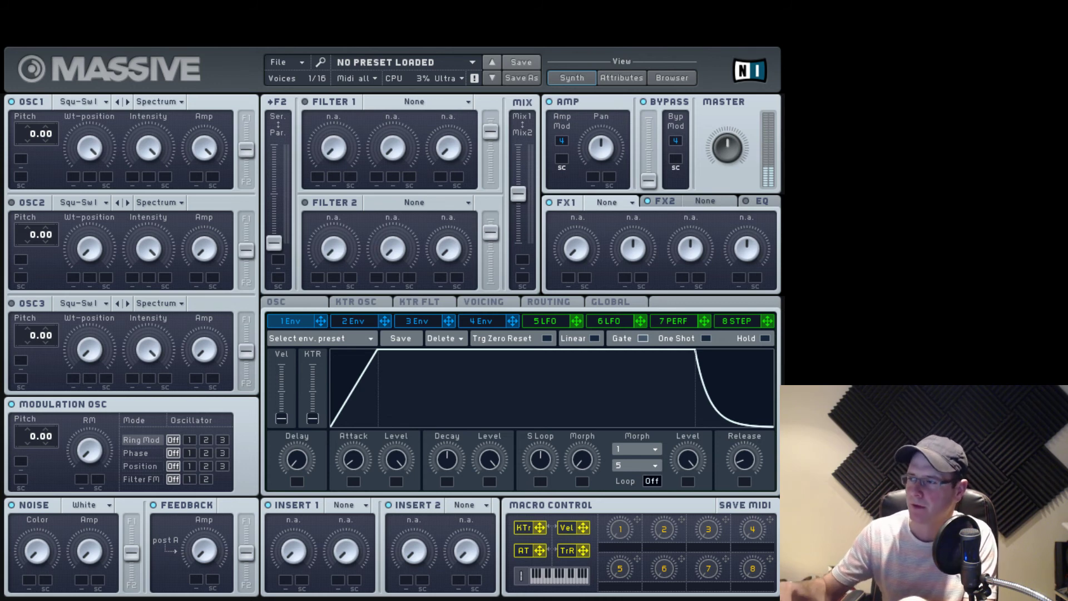
{"action": "left_click_drag", "start_coordinate": [700, 124], "coordinate": [721, 105]}
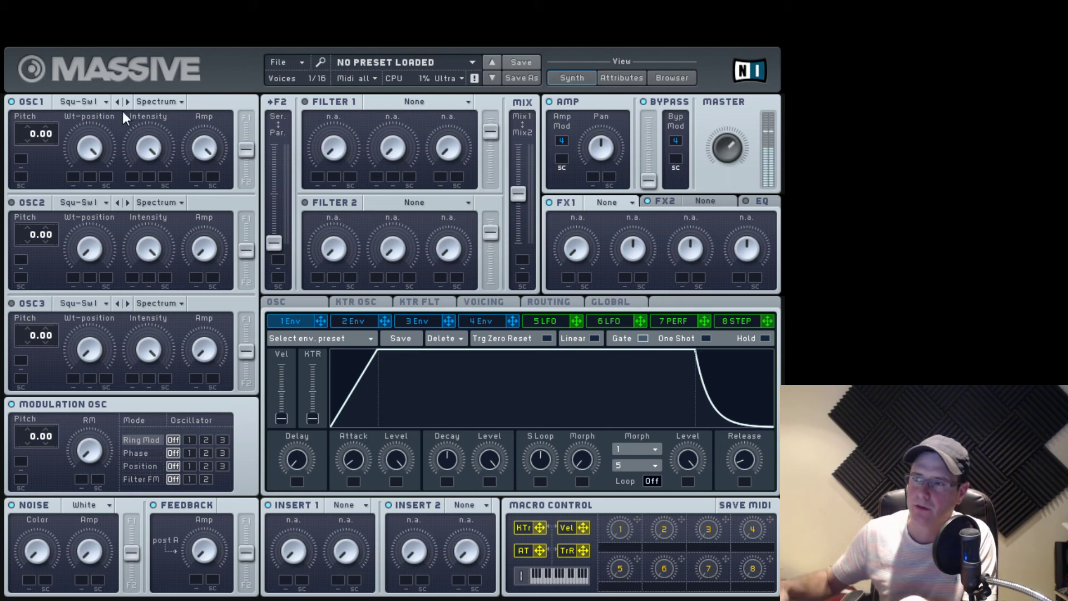
{"action": "left_click_drag", "start_coordinate": [108, 181], "coordinate": [108, 209]}
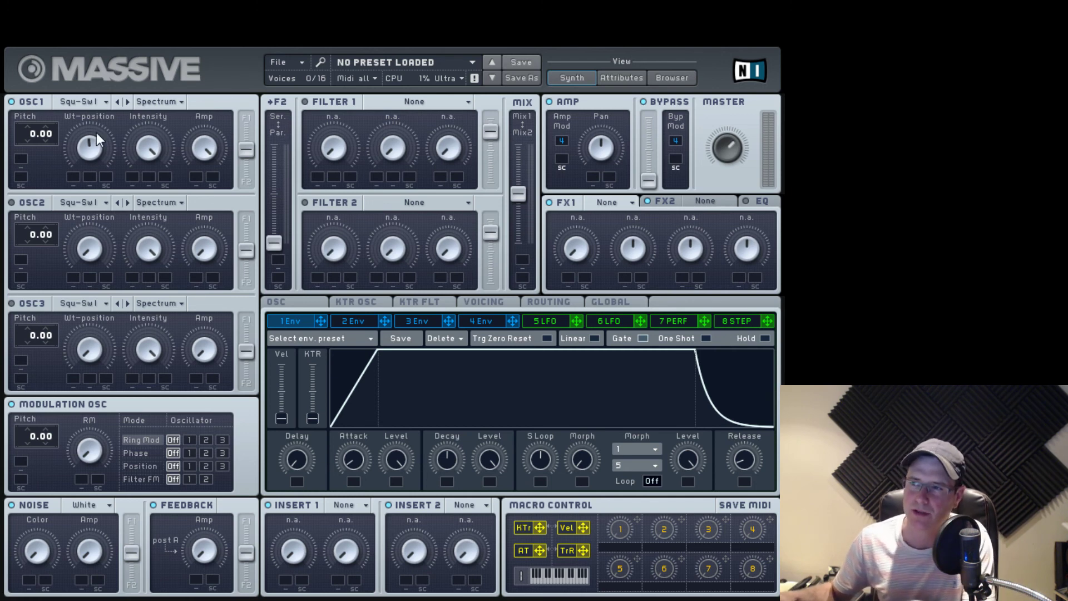
{"action": "left_click_drag", "start_coordinate": [97, 133], "coordinate": [72, 161]}
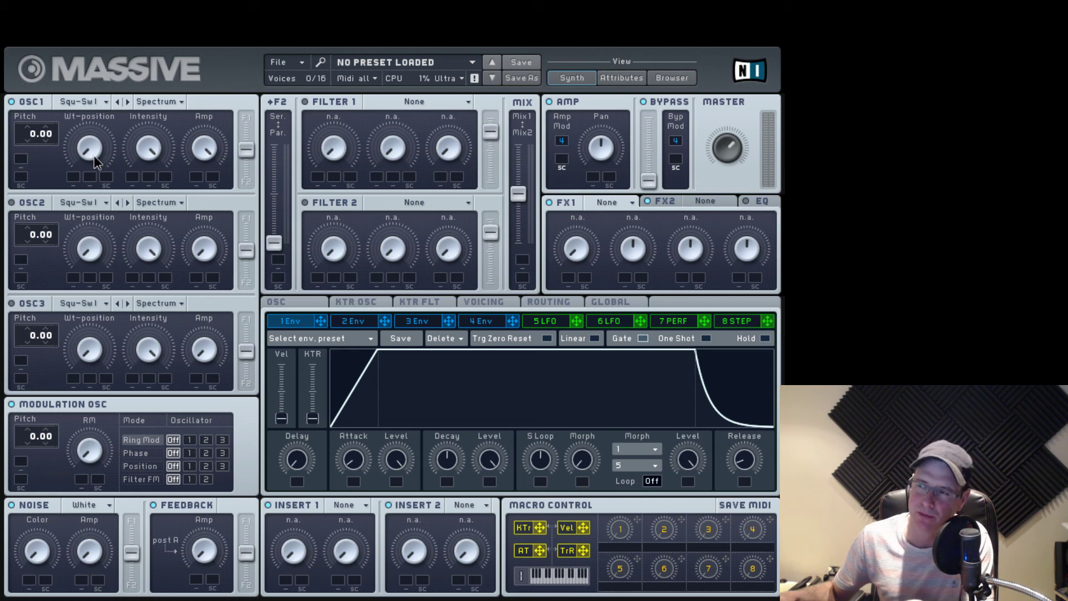
{"action": "left_click_drag", "start_coordinate": [95, 162], "coordinate": [123, 77]}
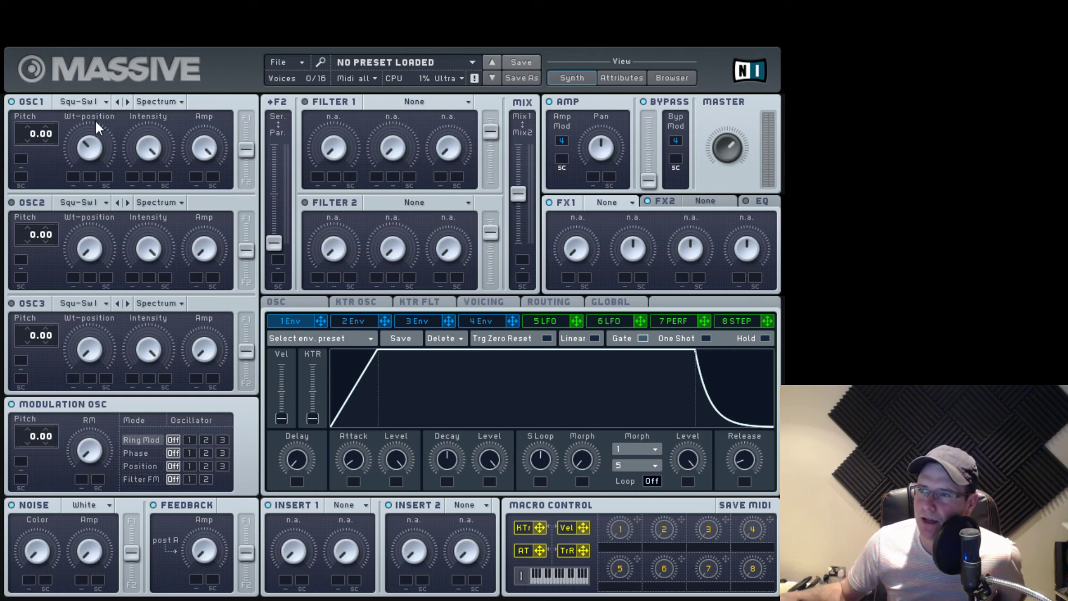
Load Pulse-Saw PWM into oscillator 1, set Pulse Width to about the middle and turn Pls-Saw Pos fully up.
{"action": "left_click", "coordinate": [89, 101]}
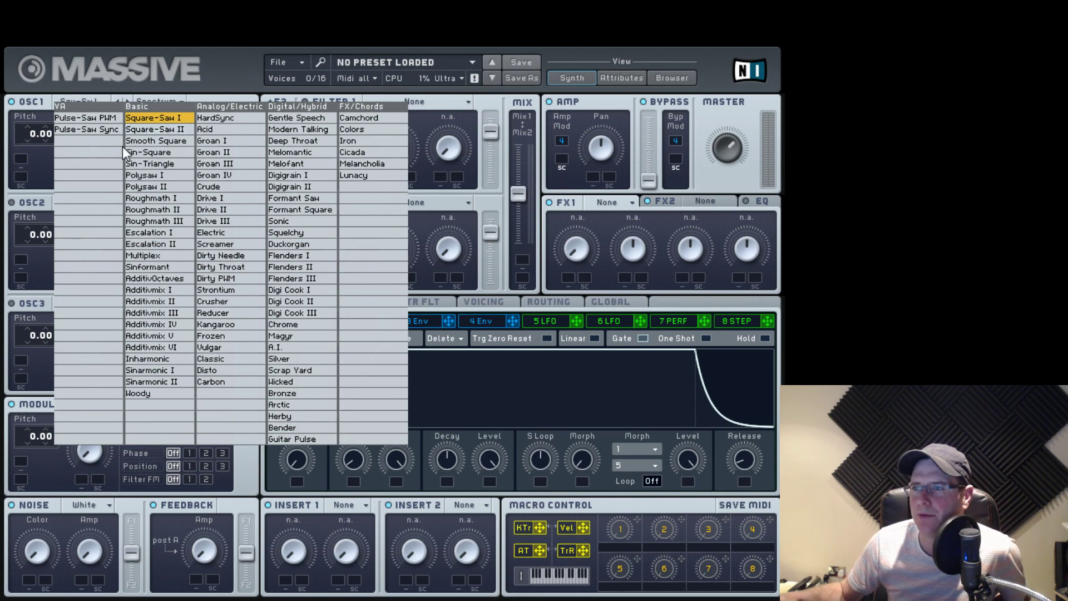
{"action": "left_click", "coordinate": [92, 117]}
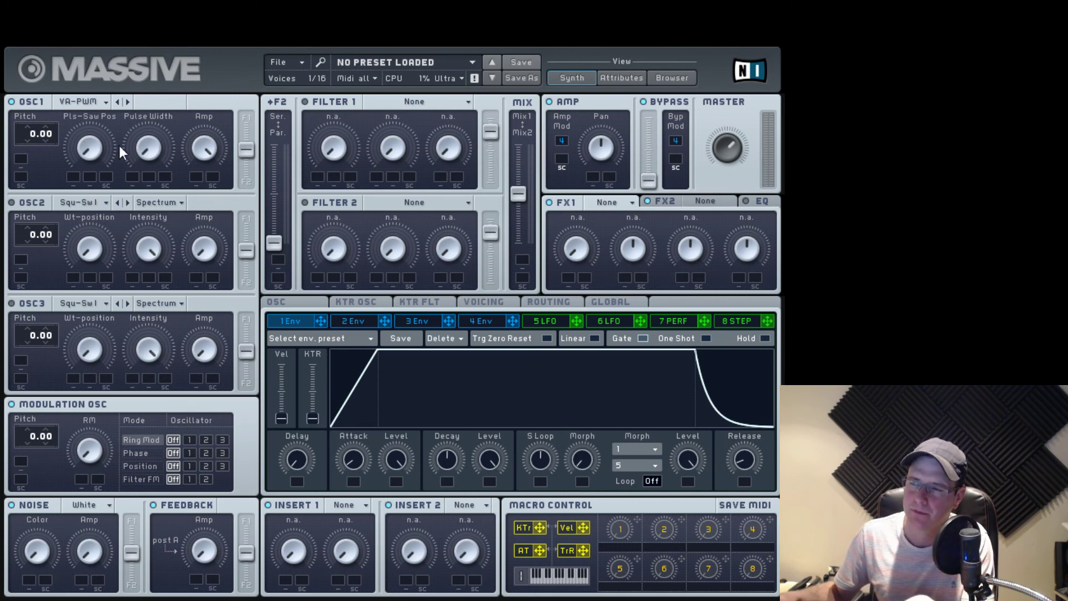
{"action": "left_click_drag", "start_coordinate": [155, 153], "coordinate": [155, 144]}
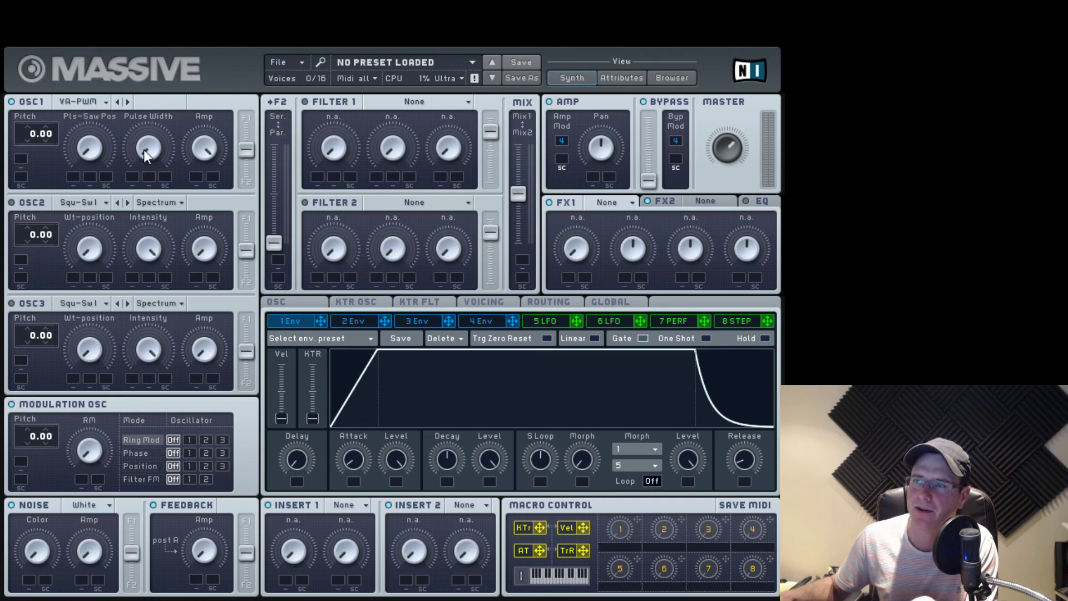
{"action": "left_click_drag", "start_coordinate": [143, 149], "coordinate": [140, 82]}
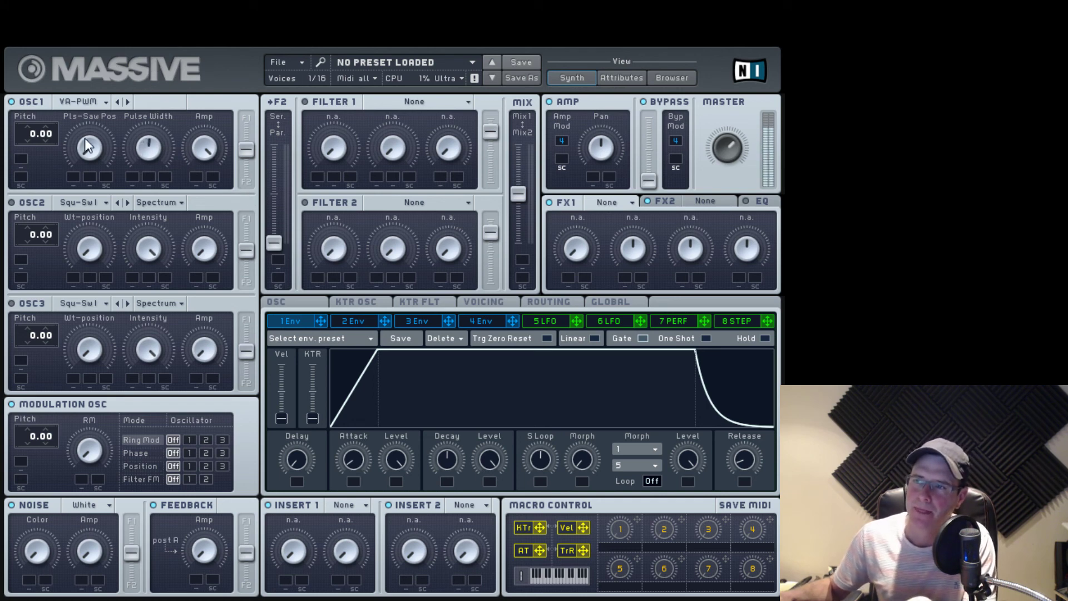
{"action": "left_click_drag", "start_coordinate": [76, 125], "coordinate": [97, 28]}
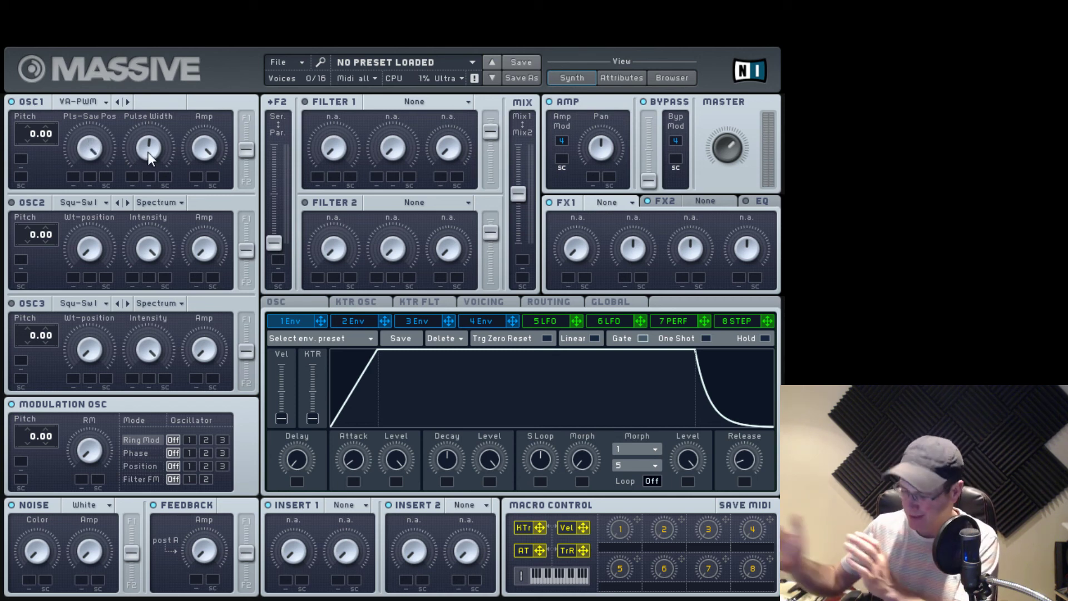
Turn oscillator 1's Pls-Saw Pos fully down and sweep its Pulse Width over the range, ending slightly above the middle.
{"action": "left_click_drag", "start_coordinate": [148, 152], "coordinate": [141, 112]}
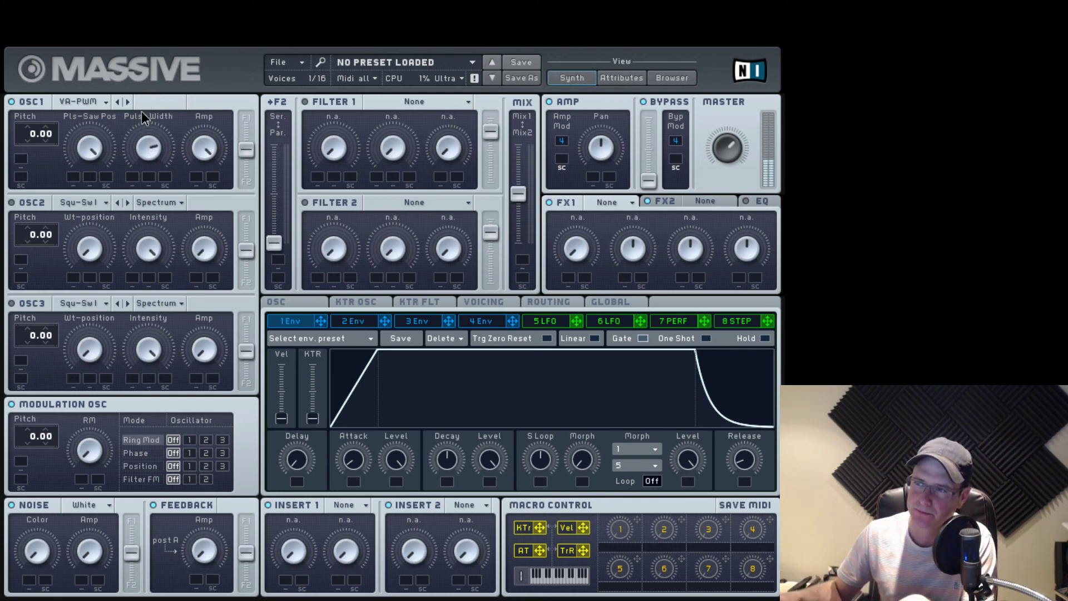
{"action": "left_click_drag", "start_coordinate": [138, 160], "coordinate": [145, 228]}
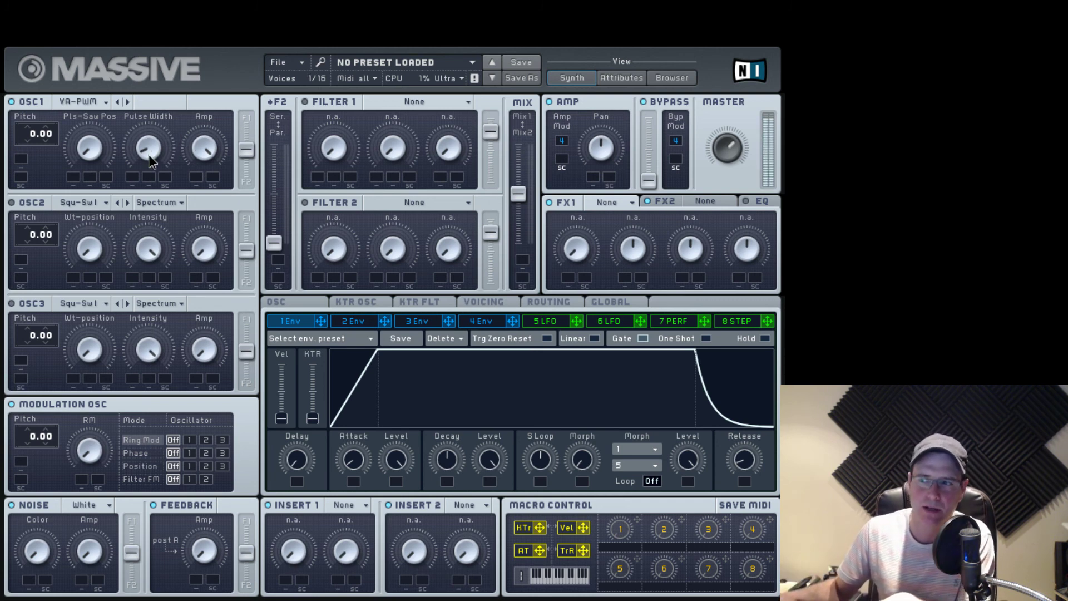
{"action": "left_click_drag", "start_coordinate": [160, 109], "coordinate": [169, 89]}
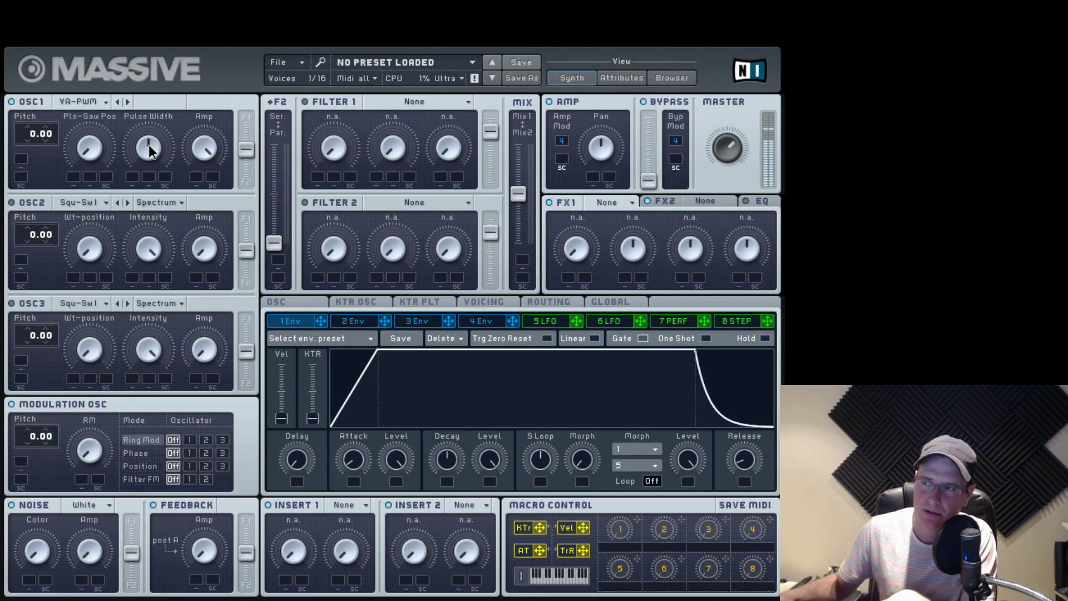
{"action": "left_click_drag", "start_coordinate": [159, 122], "coordinate": [176, 76]}
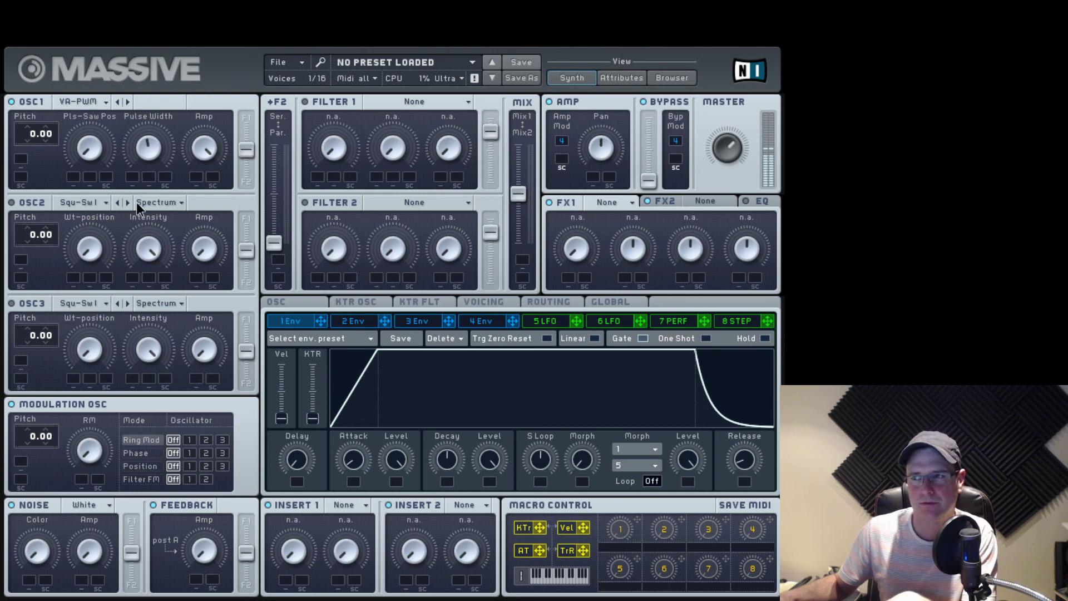
{"action": "mouse_move", "coordinate": [136, 202]}
{"action": "left_mouse_down"}
{"action": "mouse_move", "coordinate": [146, 158]}
{"action": "mouse_move", "coordinate": [138, 252]}
{"action": "mouse_move", "coordinate": [147, 186]}
{"action": "left_mouse_up"}
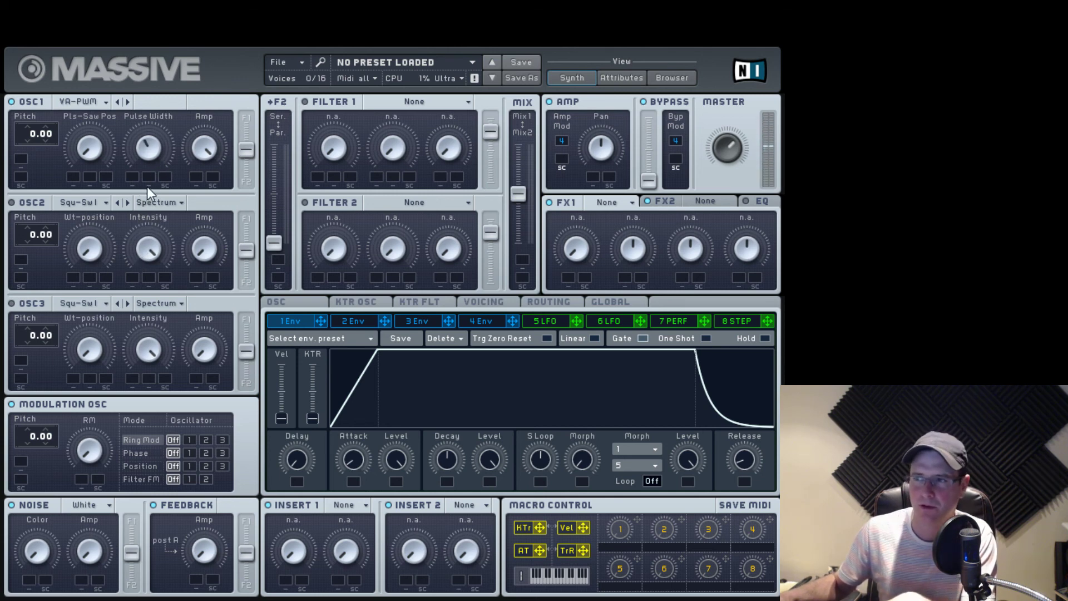
{"action": "left_click_drag", "start_coordinate": [169, 132], "coordinate": [225, 135]}
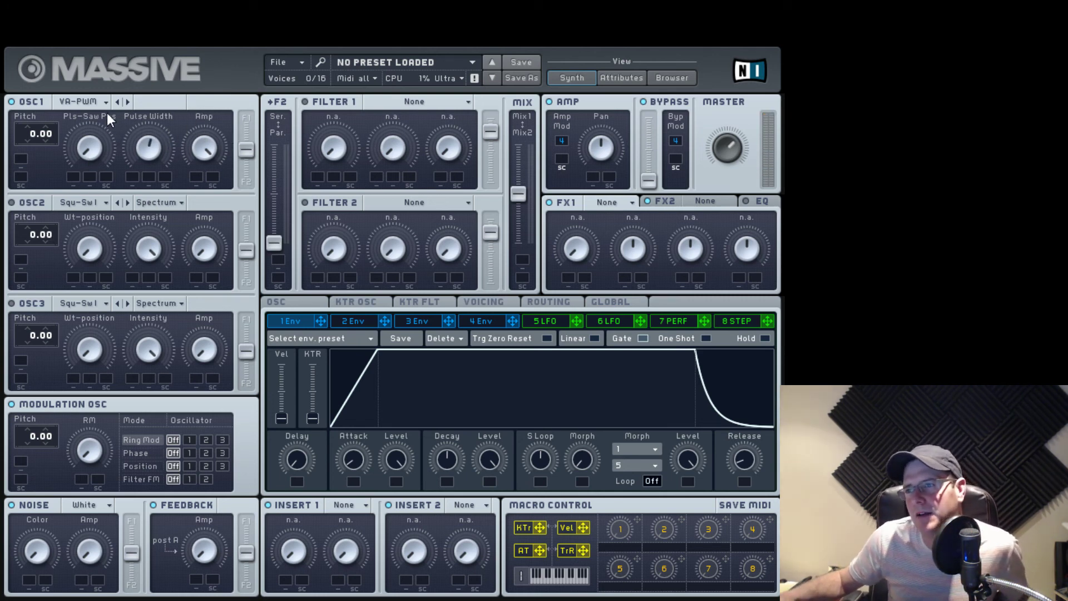
Load Pulse-Saw Sync into oscillator 1, turn Pls-Saw Pos fully up and lower Sync to slightly below the middle.
{"action": "left_click", "coordinate": [91, 102]}
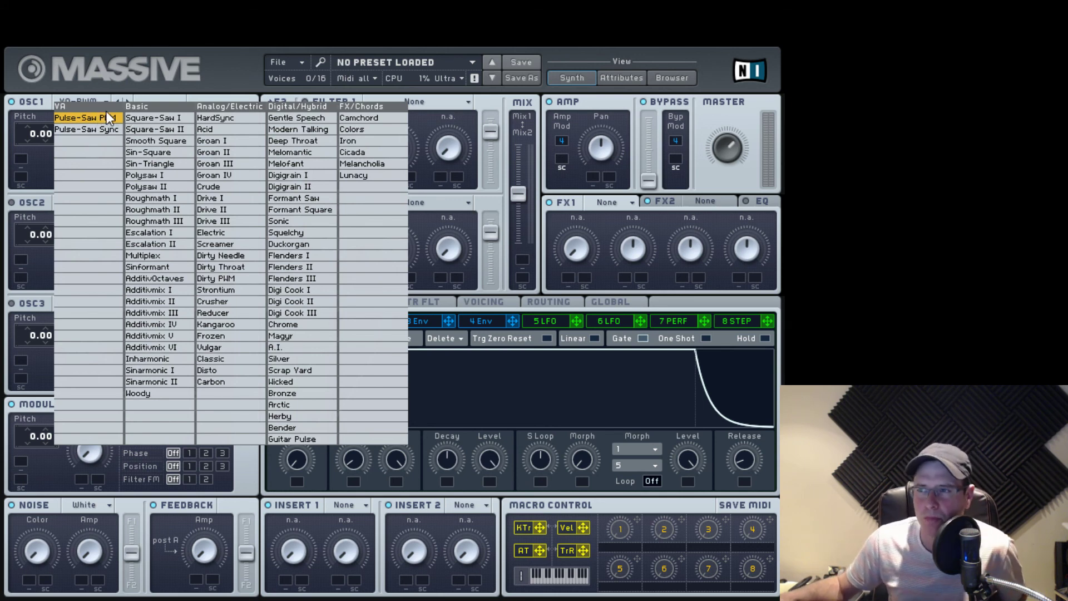
{"action": "left_click", "coordinate": [96, 132]}
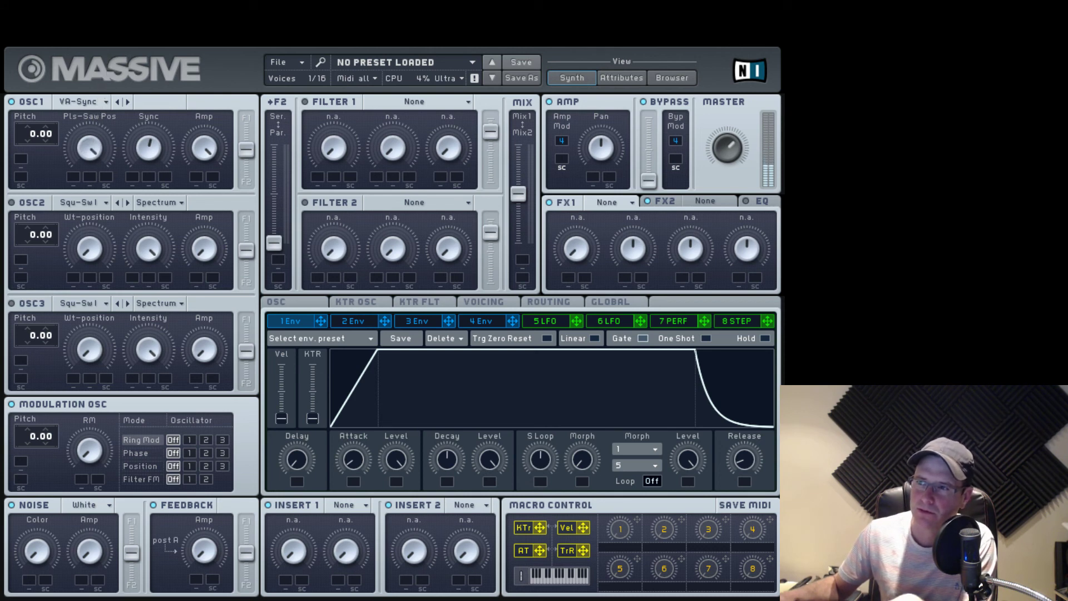
{"action": "mouse_move", "coordinate": [141, 140]}
{"action": "left_mouse_down"}
{"action": "mouse_move", "coordinate": [142, 216]}
{"action": "mouse_move", "coordinate": [144, 186]}
{"action": "mouse_move", "coordinate": [132, 186]}
{"action": "mouse_move", "coordinate": [168, 151]}
{"action": "mouse_move", "coordinate": [182, 159]}
{"action": "mouse_move", "coordinate": [136, 155]}
{"action": "left_mouse_up"}
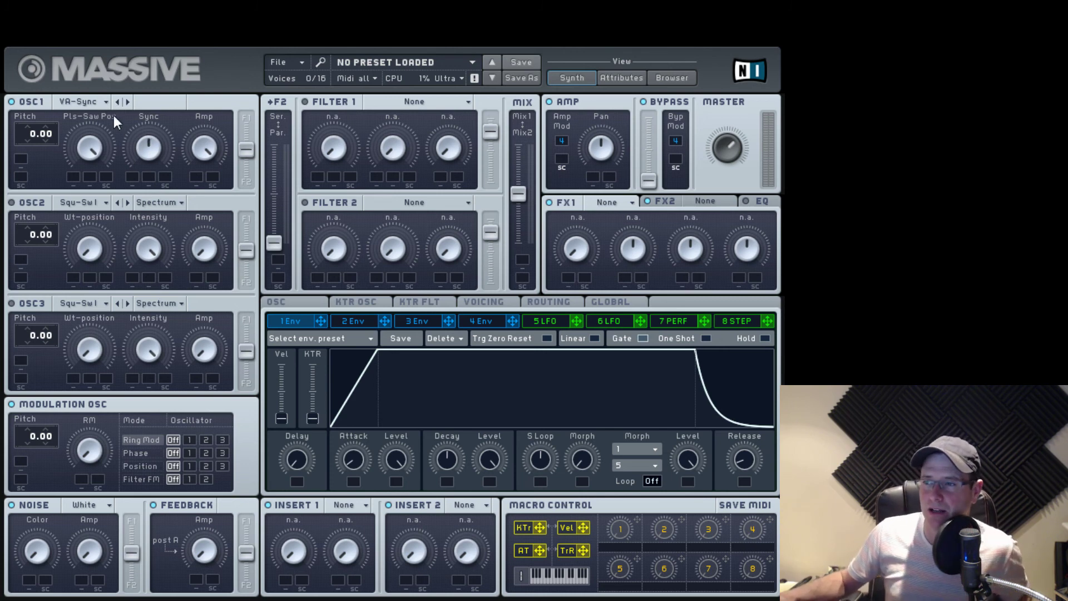
{"action": "left_click_drag", "start_coordinate": [161, 146], "coordinate": [158, 169]}
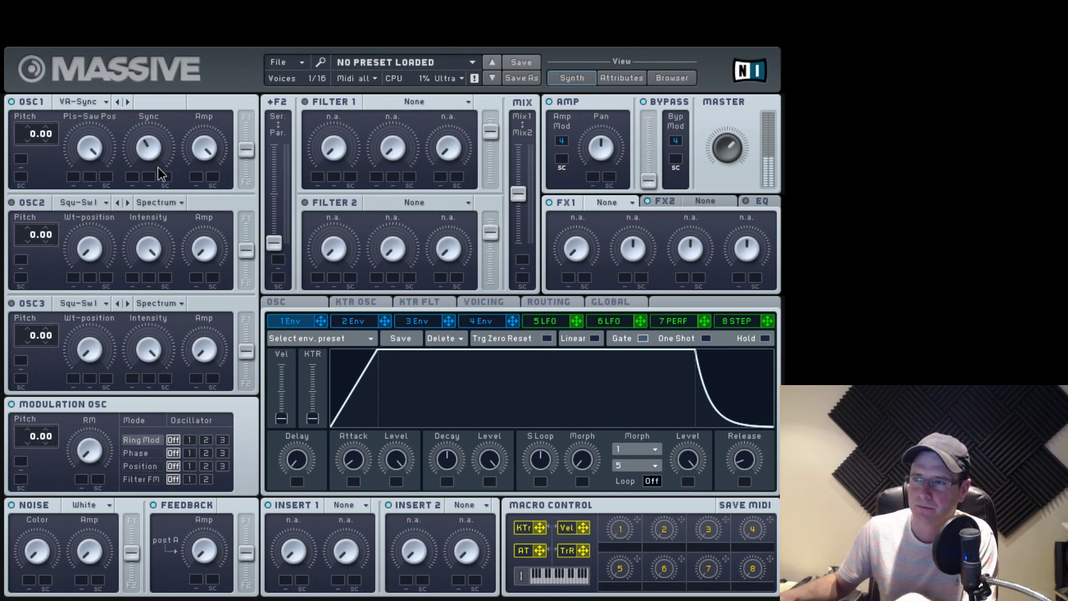
Load Sin-Square into oscillator 1, lower its pitch to -24.00 and turn Intensity fully up.
{"action": "left_click", "coordinate": [103, 101]}
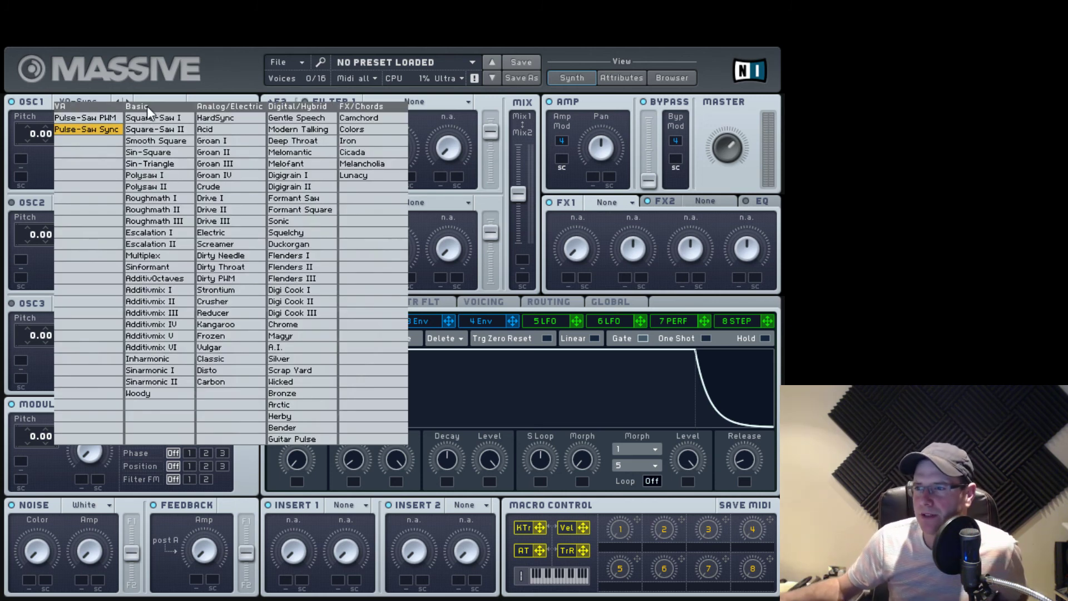
{"action": "left_click", "coordinate": [175, 148]}
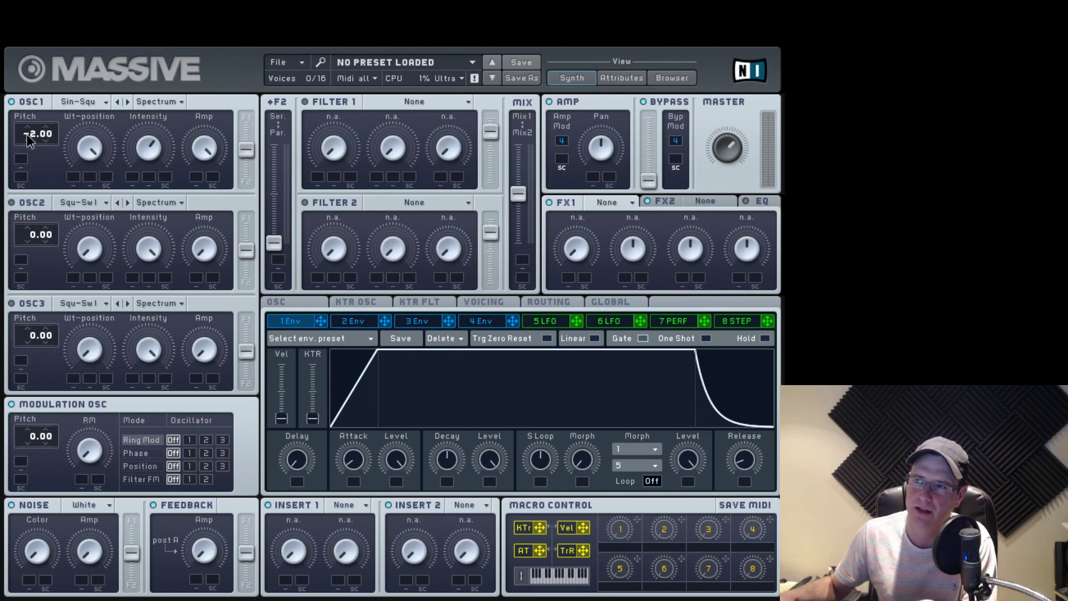
{"action": "left_click_drag", "start_coordinate": [27, 135], "coordinate": [85, 180]}
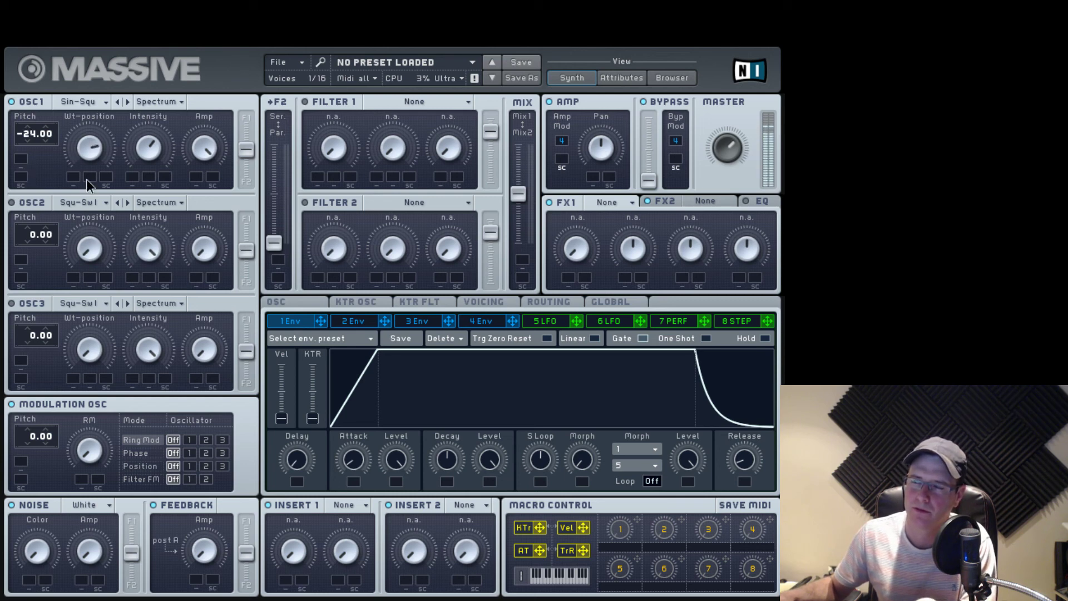
{"action": "left_click_drag", "start_coordinate": [152, 145], "coordinate": [151, 83]}
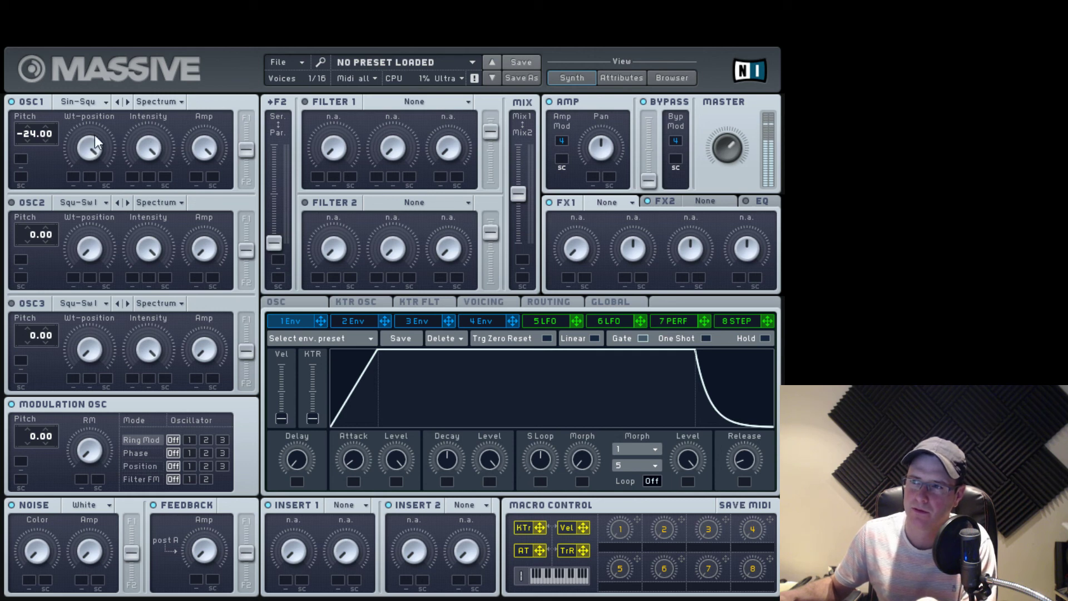
Sweep oscillator 1's Wt-position down and back up, and reset its pitch to 0.00.
{"action": "left_click_drag", "start_coordinate": [93, 139], "coordinate": [92, 253]}
{"action": "left_click_drag", "start_coordinate": [98, 128], "coordinate": [98, 62]}
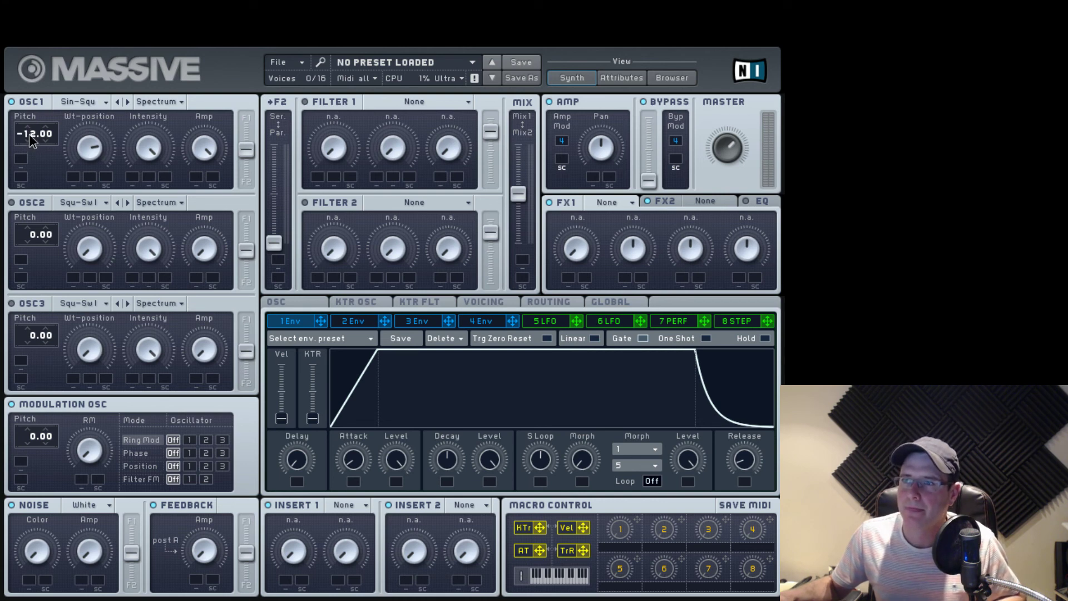
{"action": "double_click", "coordinate": [29, 134]}
Load Roughmath III into oscillator 1 and sweep its Wt-position upward from the minimum.
{"action": "left_click", "coordinate": [106, 102]}
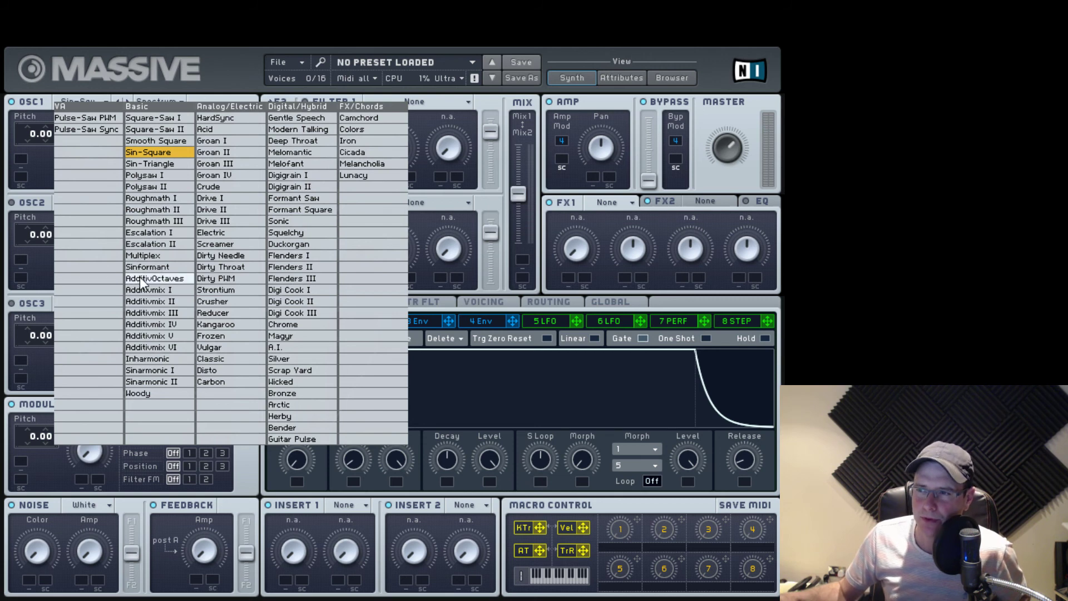
{"action": "left_click", "coordinate": [182, 220]}
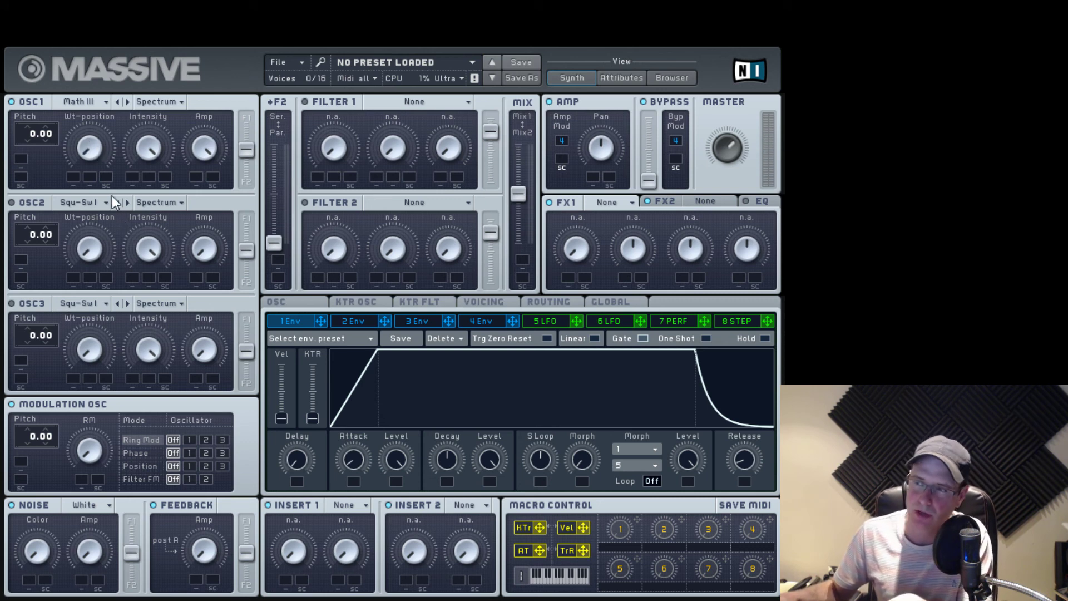
{"action": "left_click_drag", "start_coordinate": [95, 155], "coordinate": [90, 55]}
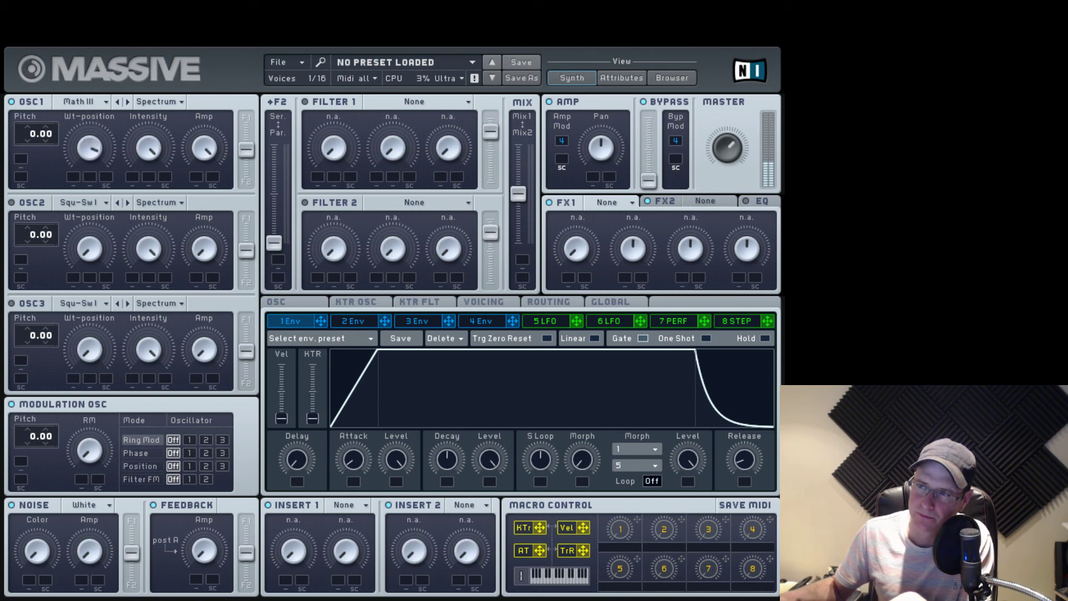
Load the Scrap Yard wavetable from the Digital/Hybrid group into oscillator 1.
{"action": "left_click", "coordinate": [105, 107]}
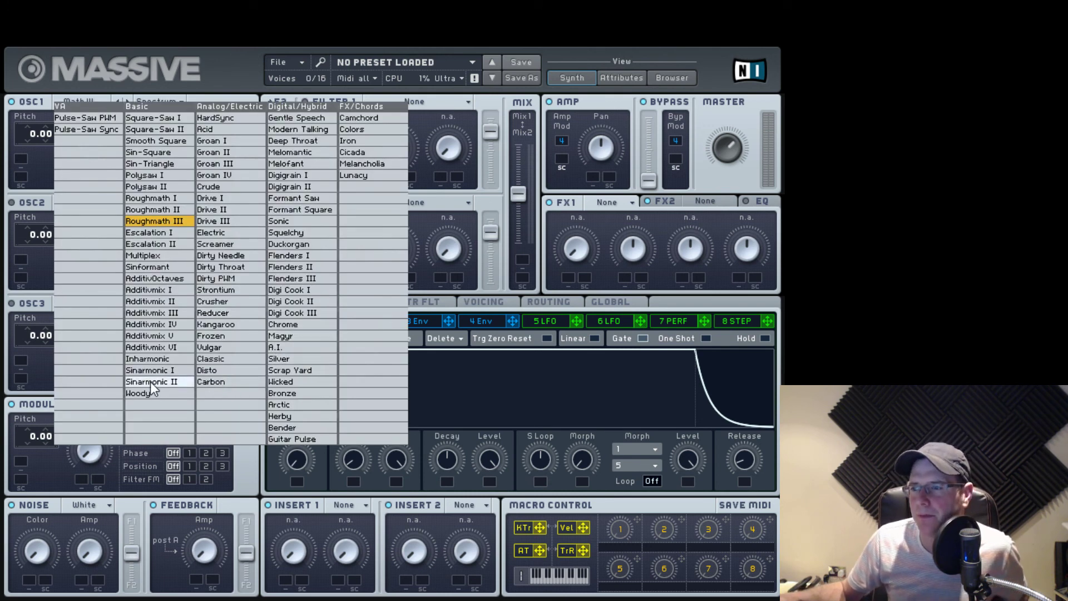
{"action": "left_click", "coordinate": [298, 372]}
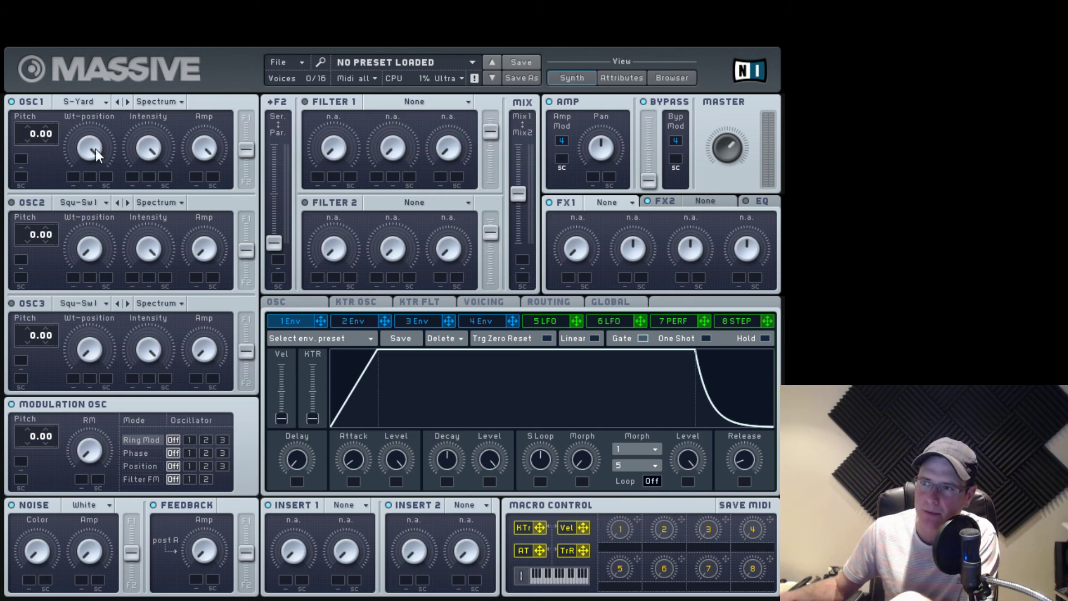
Sweep the Scrap Yard Wt-position in oscillator 1 with the pitch lowered to -26.00, and route the oscillator fully to filter 1.
{"action": "left_click_drag", "start_coordinate": [95, 148], "coordinate": [95, 178]}
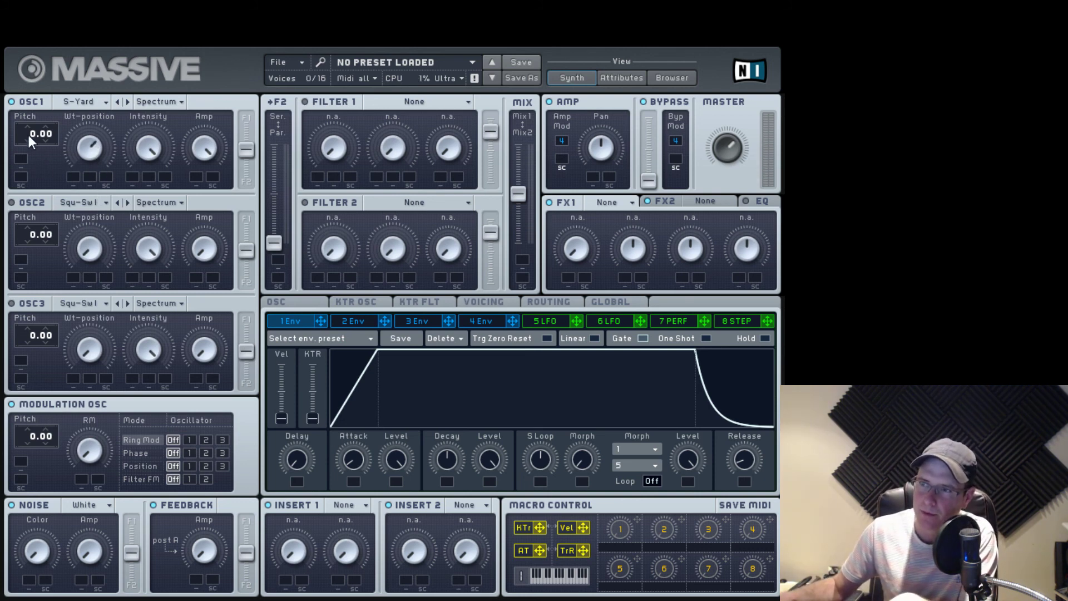
{"action": "left_click_drag", "start_coordinate": [28, 172], "coordinate": [28, 178]}
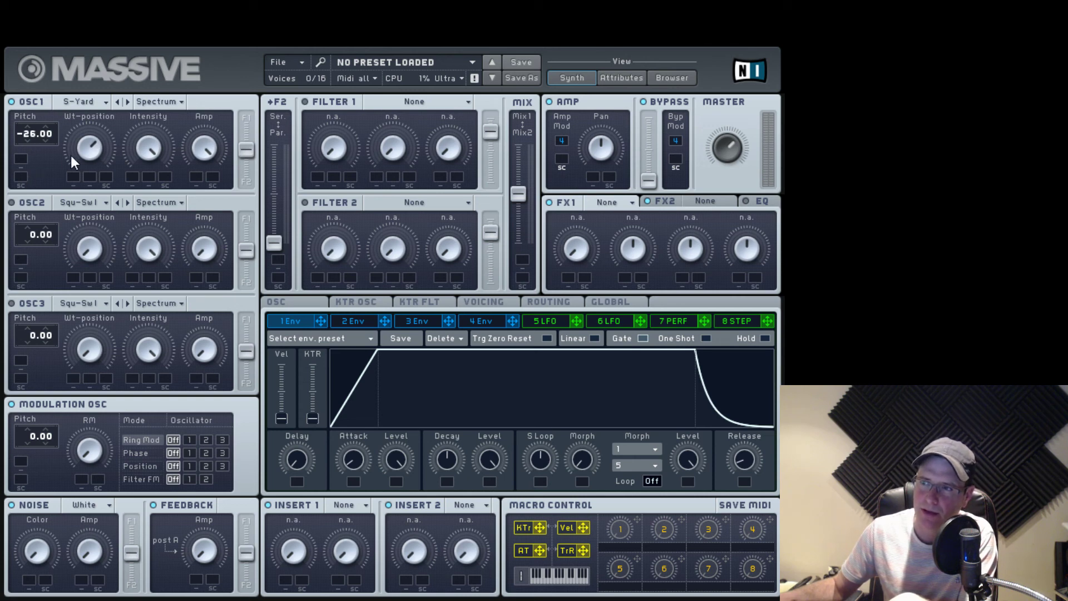
{"action": "left_click_drag", "start_coordinate": [88, 159], "coordinate": [100, 248]}
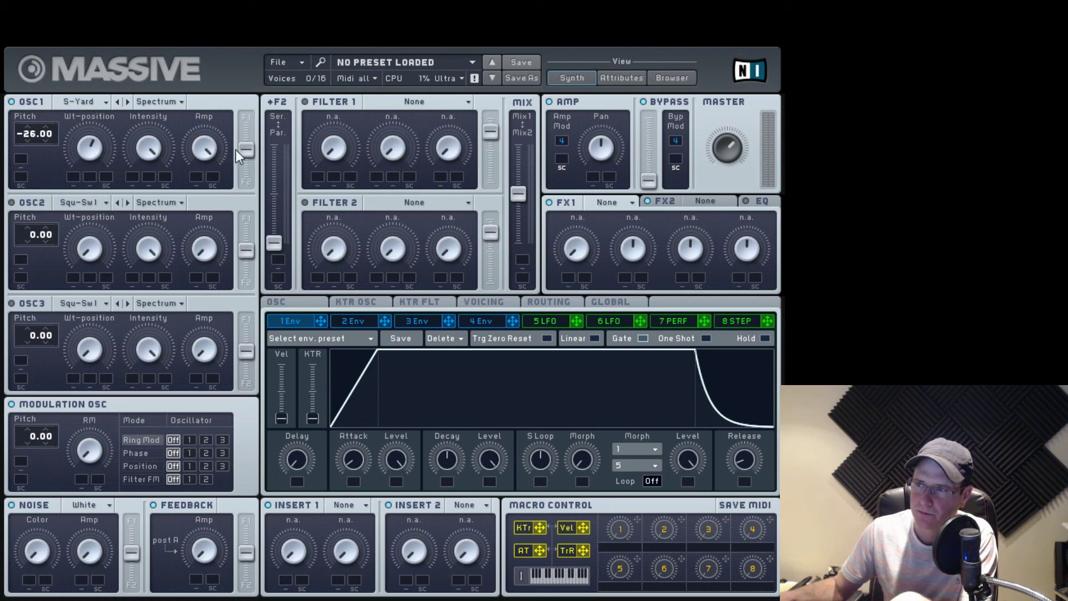
{"action": "left_click_drag", "start_coordinate": [236, 150], "coordinate": [236, 81]}
{"action": "mouse_move", "coordinate": [89, 158]}
{"action": "left_mouse_down"}
{"action": "mouse_move", "coordinate": [98, 239]}
{"action": "mouse_move", "coordinate": [98, 161]}
{"action": "left_mouse_up"}
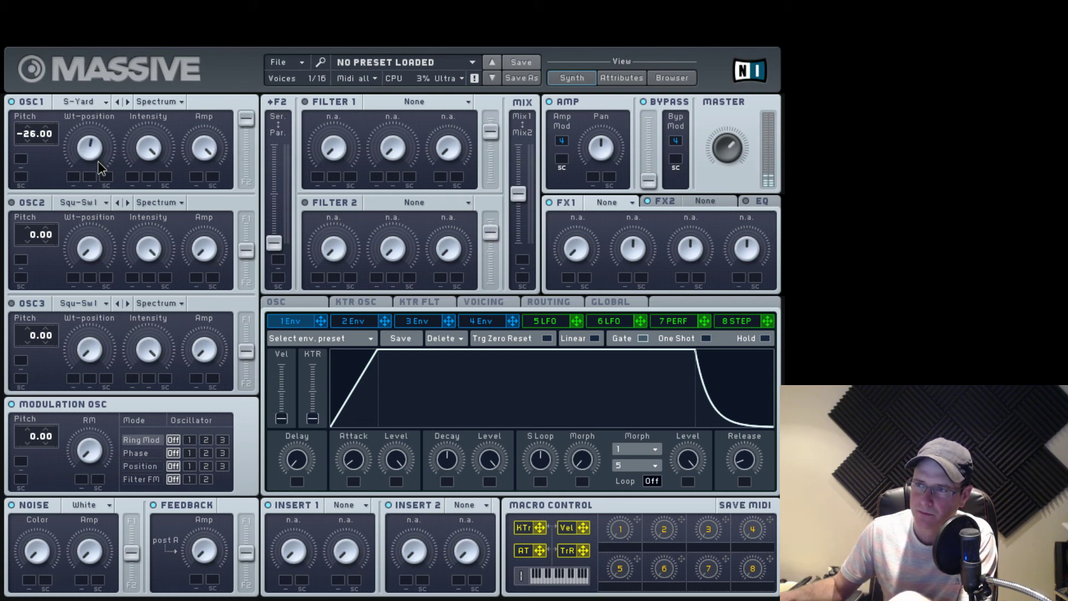
{"action": "left_click", "coordinate": [105, 101]}
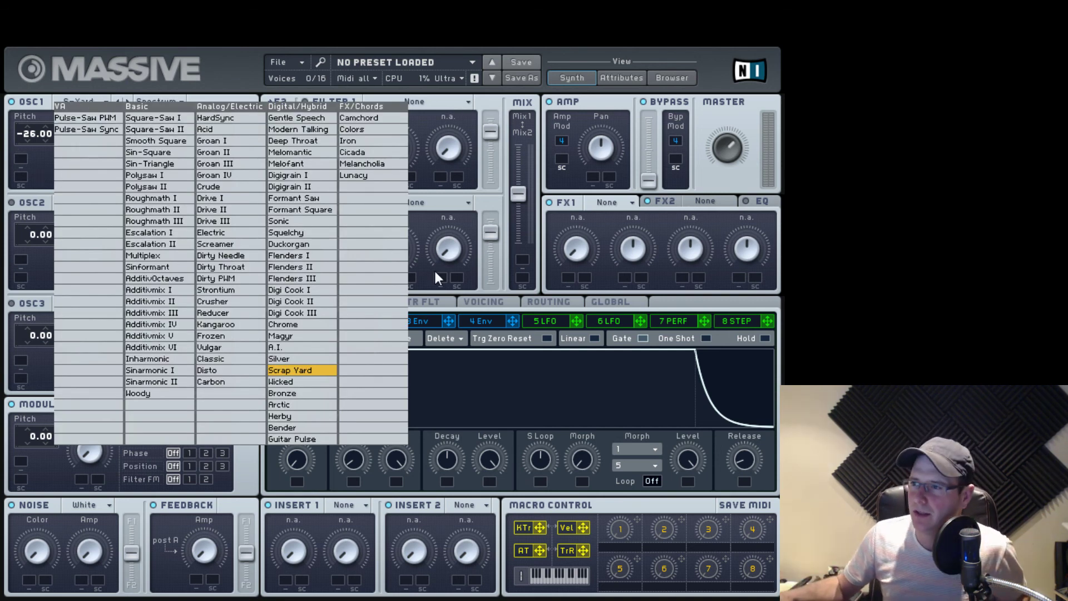
{"action": "left_click", "coordinate": [470, 285]}
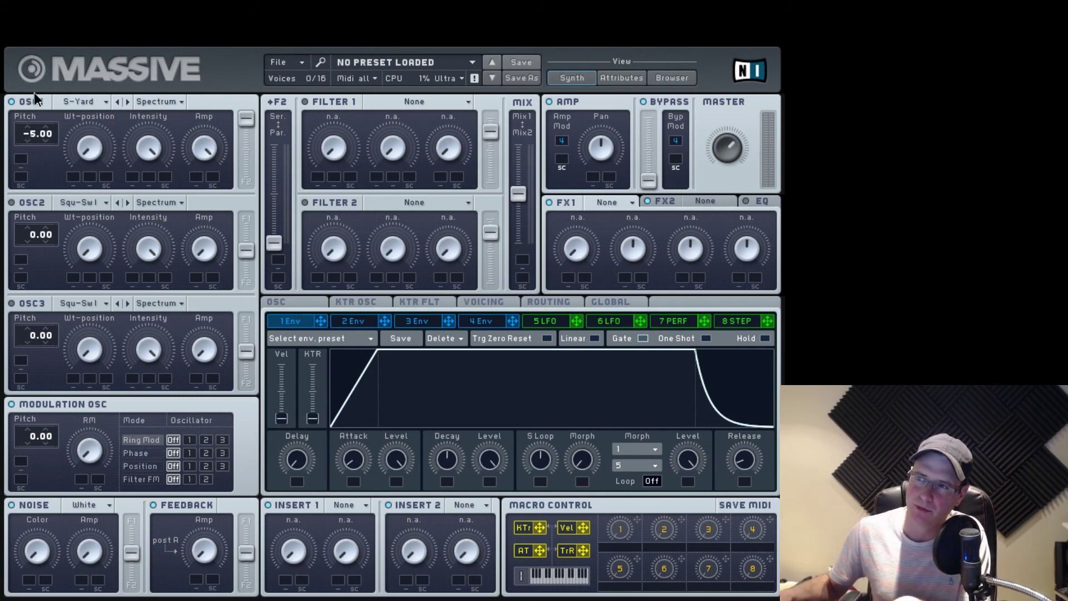
Reset oscillator 1's pitch to 0.00 and sweep its Wt-position up and back down to the minimum.
{"action": "left_click_drag", "start_coordinate": [35, 98], "coordinate": [39, 86]}
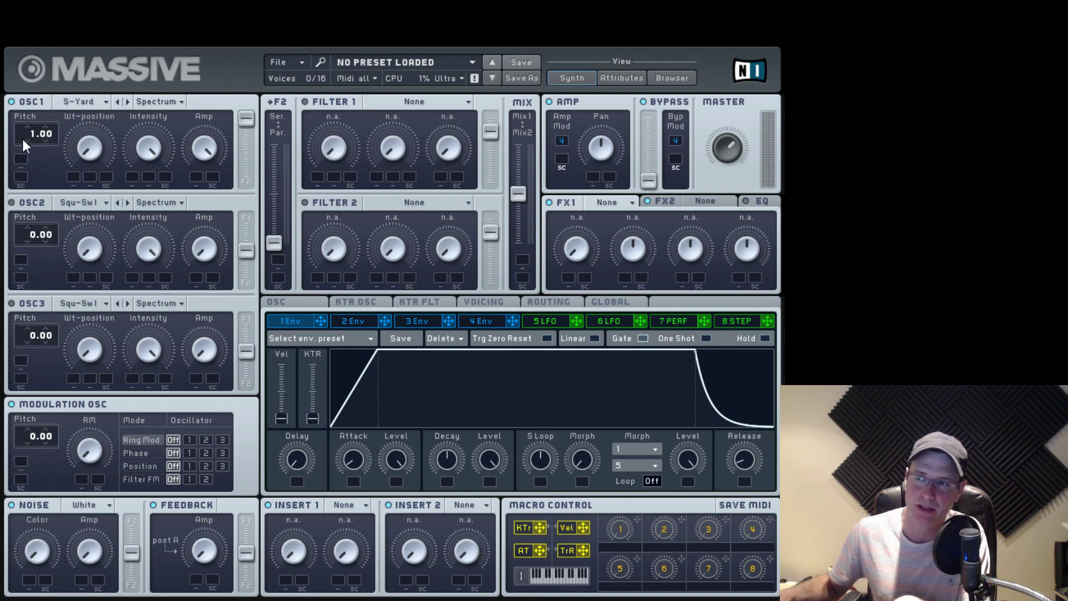
{"action": "left_click_drag", "start_coordinate": [100, 147], "coordinate": [105, 86]}
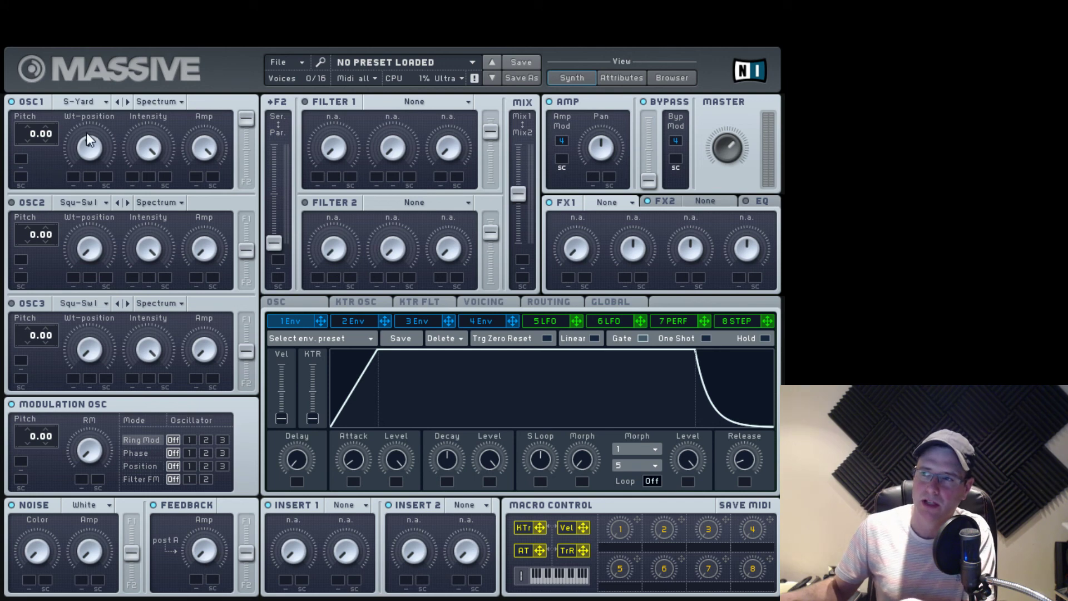
{"action": "left_click_drag", "start_coordinate": [95, 149], "coordinate": [105, 75]}
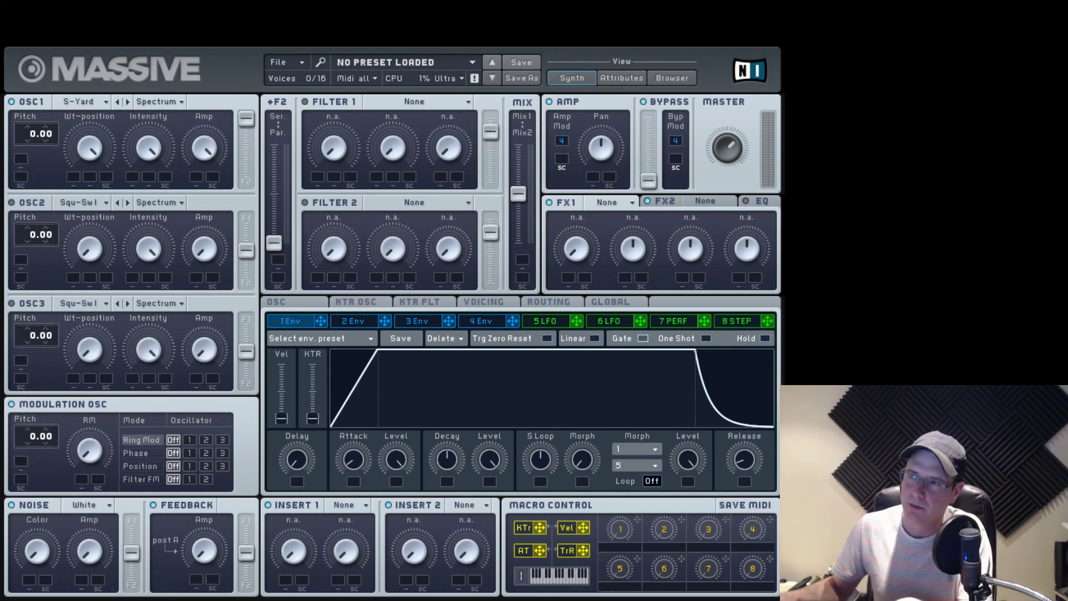
{"action": "left_click_drag", "start_coordinate": [97, 155], "coordinate": [62, 318]}
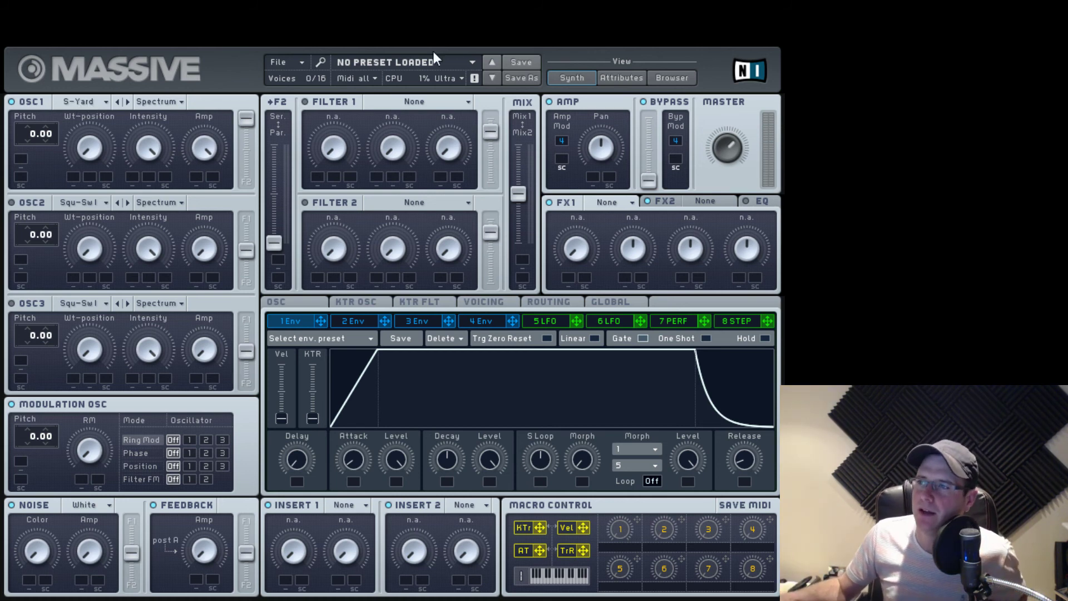
Review the wavetable list with Scrap Yard kept, and sweep oscillator 1's Wt-position up, down and back past the midpoint.
{"action": "left_click", "coordinate": [99, 98]}
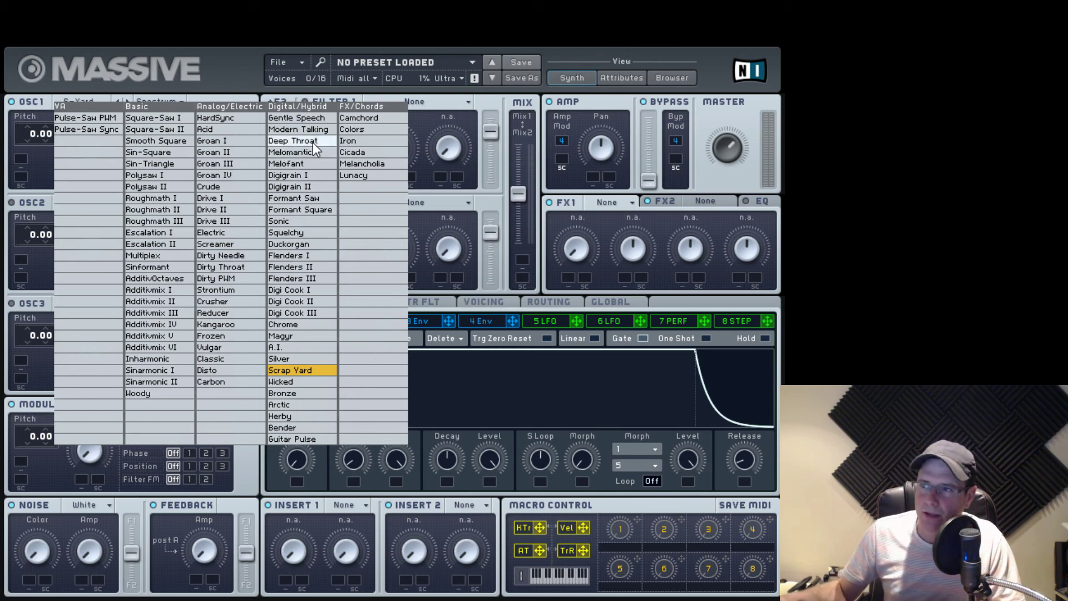
{"action": "left_click", "coordinate": [46, 158]}
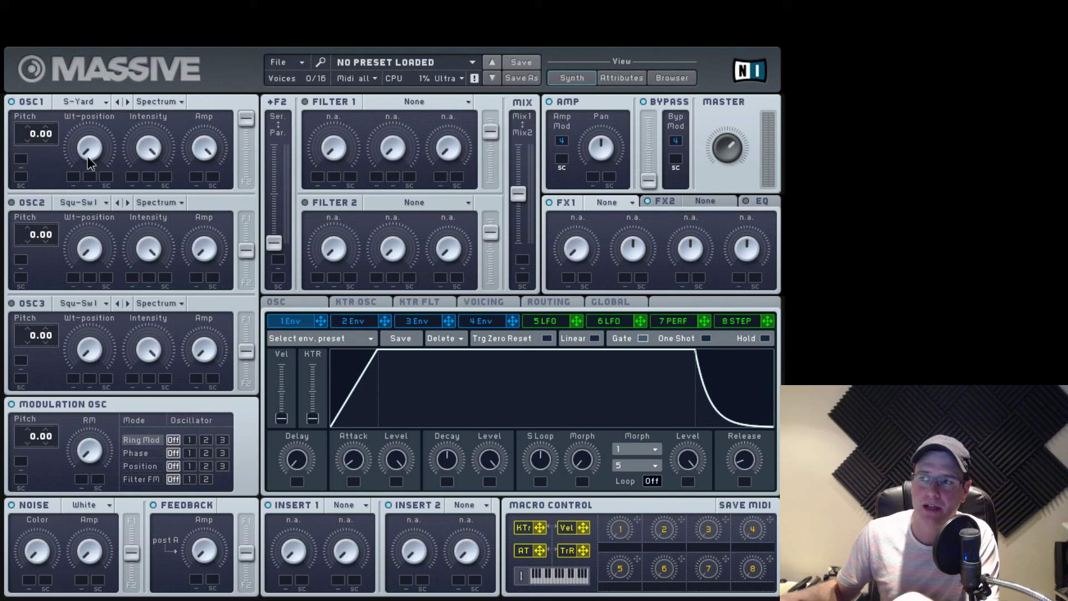
{"action": "left_click_drag", "start_coordinate": [88, 155], "coordinate": [92, 89]}
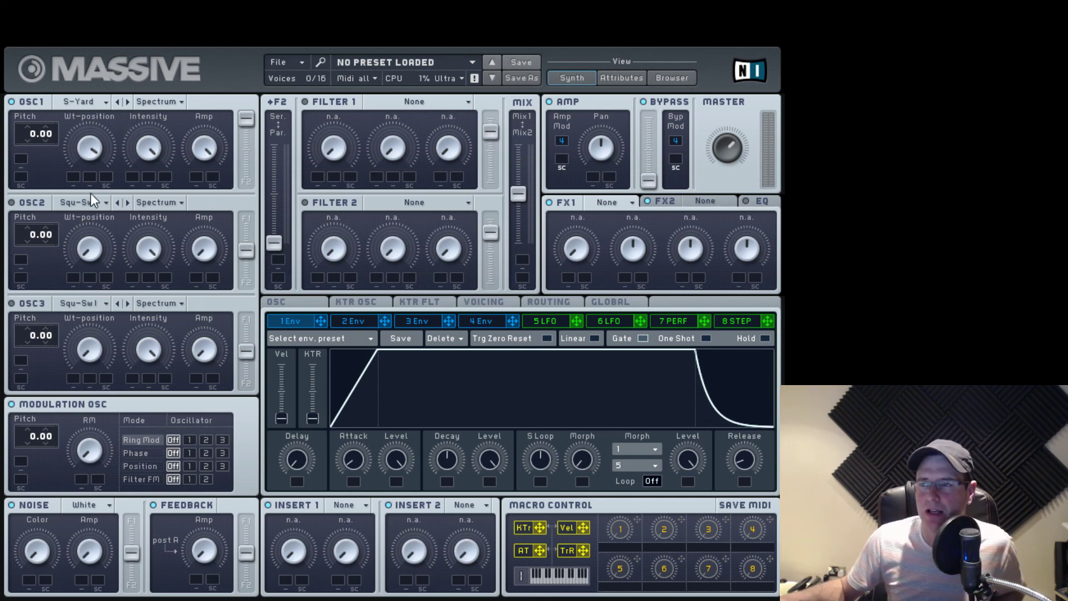
{"action": "left_click_drag", "start_coordinate": [102, 154], "coordinate": [107, 213]}
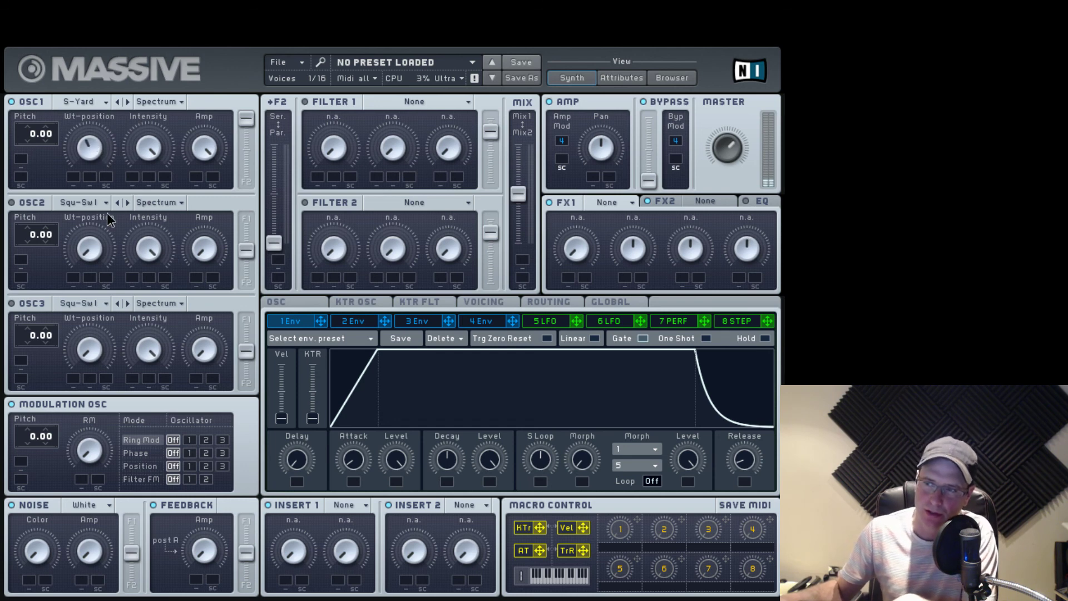
{"action": "left_click_drag", "start_coordinate": [105, 159], "coordinate": [140, 115]}
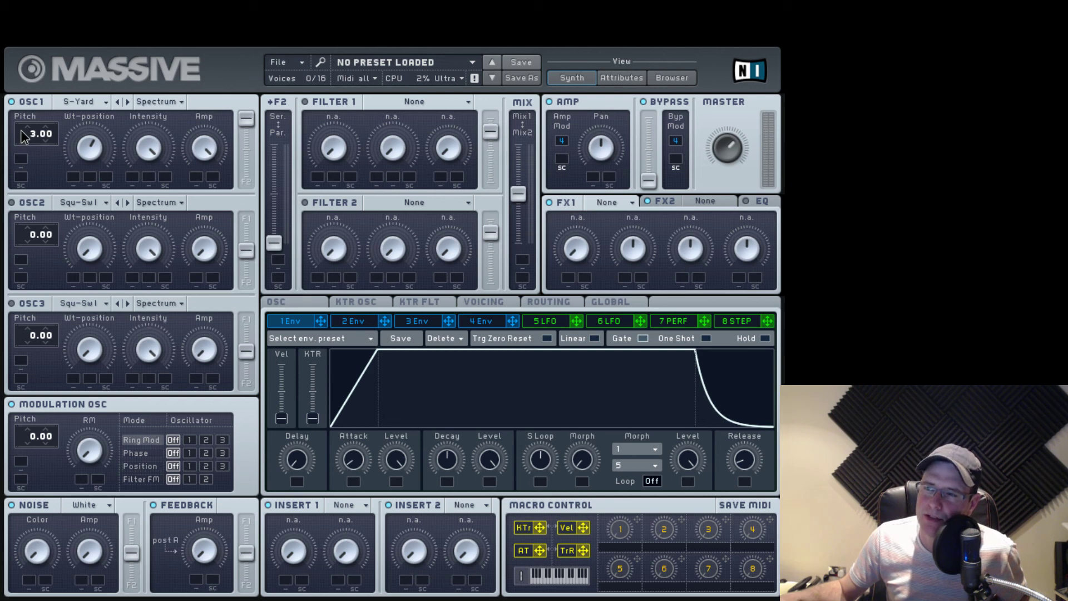
Shift oscillator 1's pitch to 12.00 and -19.00, return it to 0.00, and sweep its Amp down and back to full.
{"action": "mouse_move", "coordinate": [22, 136]}
{"action": "left_mouse_down"}
{"action": "mouse_move", "coordinate": [23, 86]}
{"action": "mouse_move", "coordinate": [16, 145]}
{"action": "left_mouse_up"}
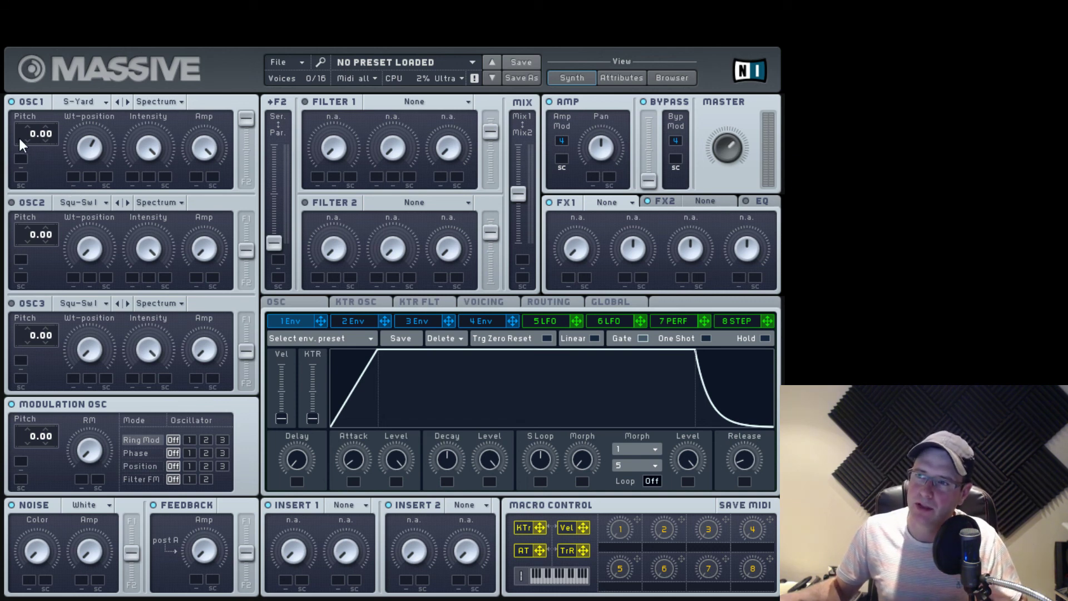
{"action": "left_click_drag", "start_coordinate": [19, 139], "coordinate": [20, 130]}
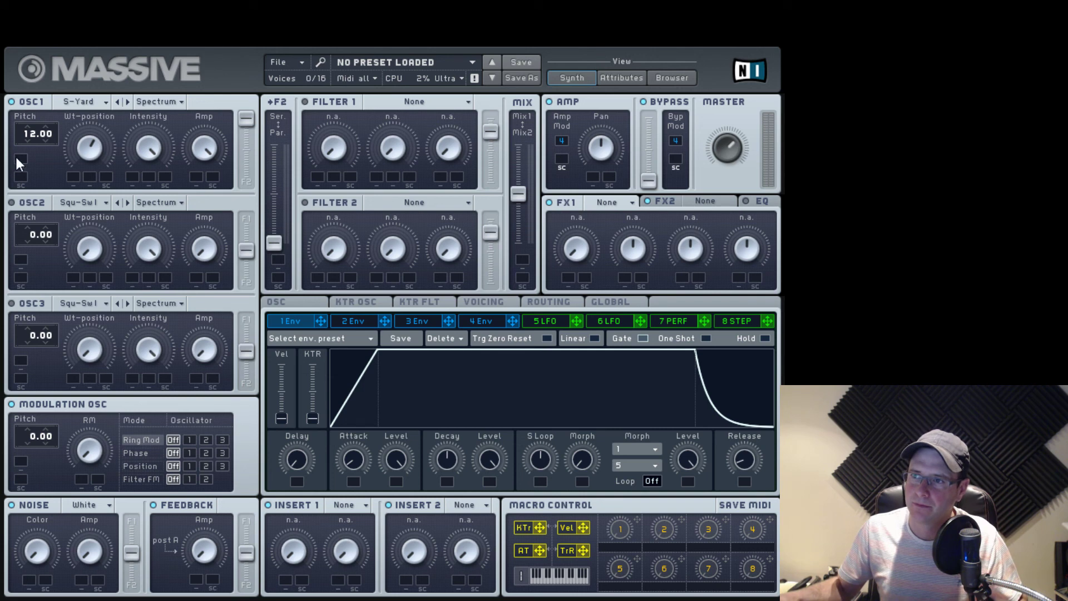
{"action": "left_click_drag", "start_coordinate": [36, 146], "coordinate": [36, 165]}
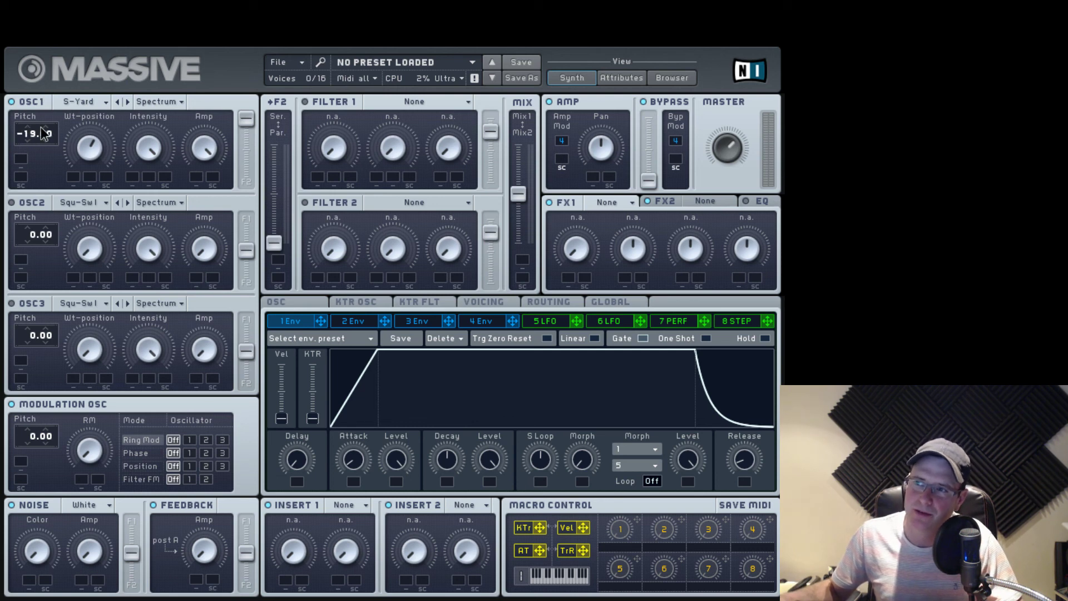
{"action": "left_click_drag", "start_coordinate": [48, 107], "coordinate": [49, 95]}
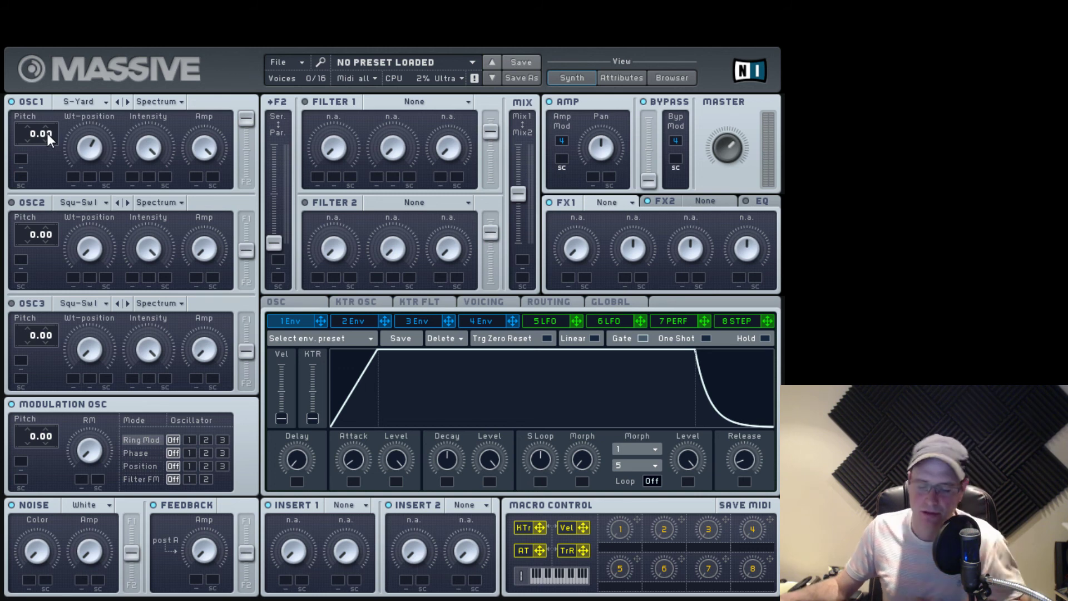
{"action": "left_click_drag", "start_coordinate": [47, 133], "coordinate": [67, 45]}
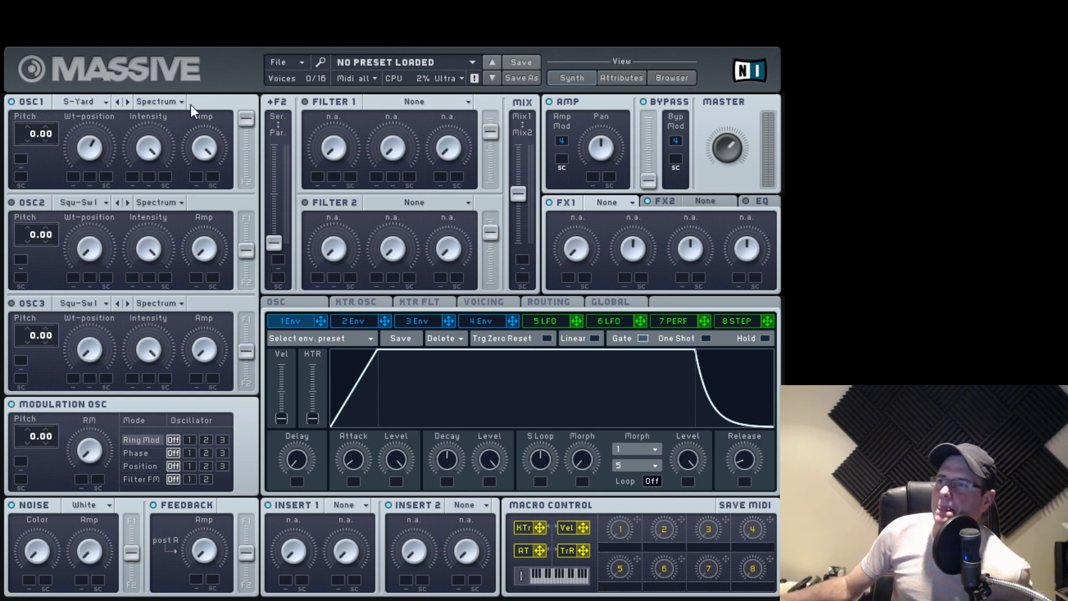
{"action": "left_click_drag", "start_coordinate": [220, 163], "coordinate": [195, 267]}
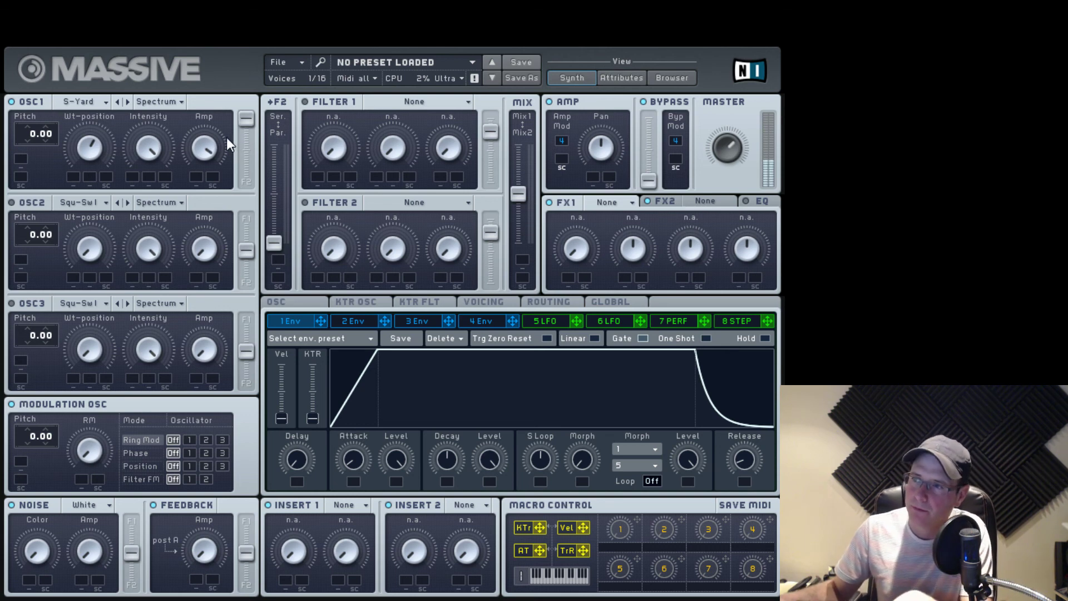
{"action": "left_click_drag", "start_coordinate": [226, 138], "coordinate": [234, 189]}
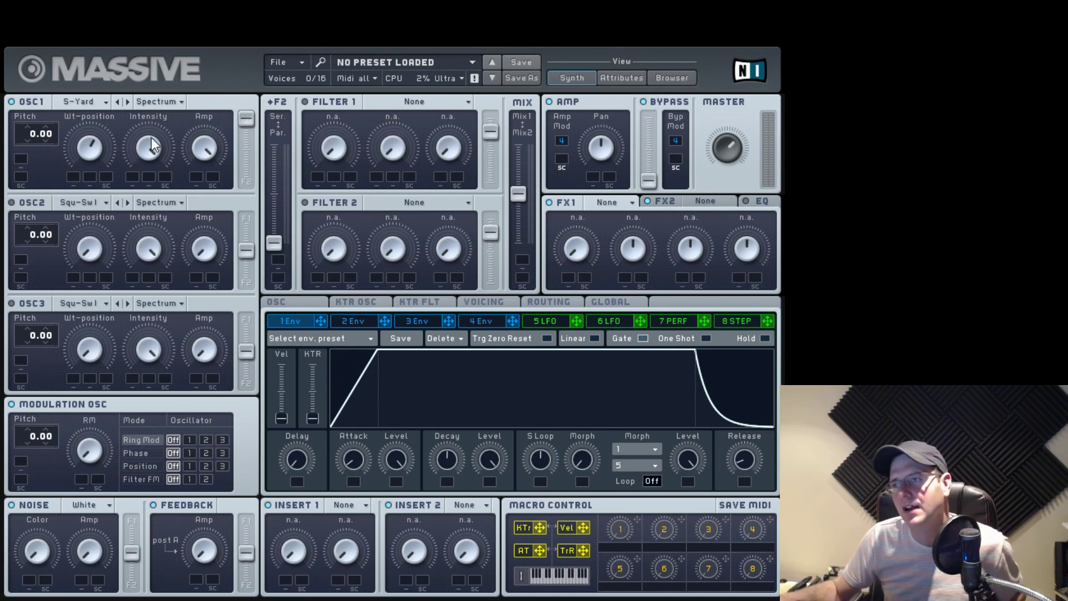
Review oscillator 1's mode options and load the Square-Saw I wavetable, with Wt-position fully up and Intensity at minimum.
{"action": "left_click", "coordinate": [179, 101]}
{"action": "left_click", "coordinate": [168, 90]}
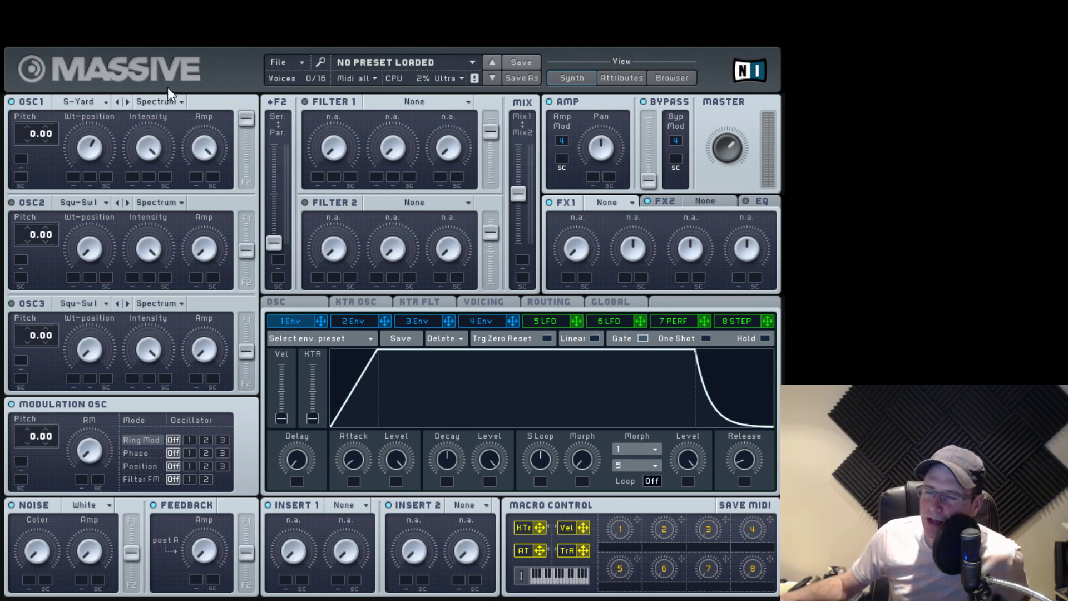
{"action": "left_click", "coordinate": [176, 100]}
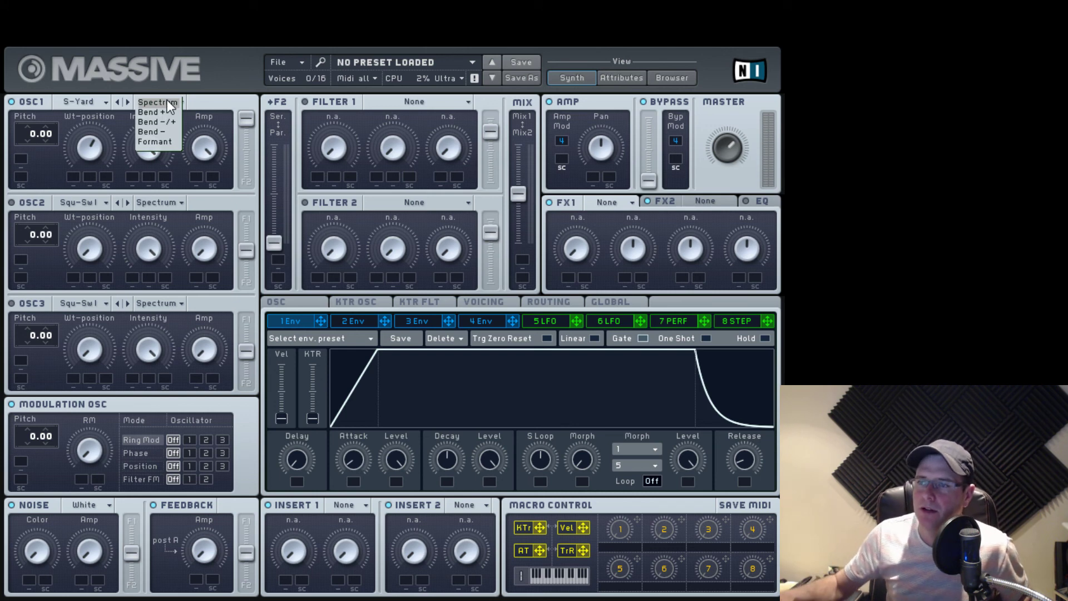
{"action": "left_click", "coordinate": [82, 102]}
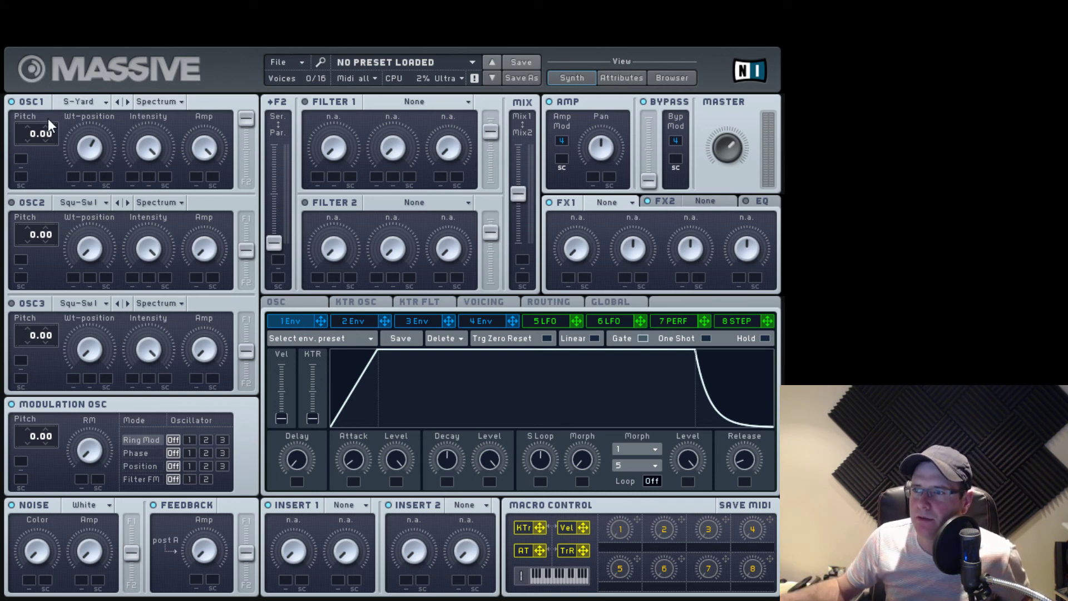
{"action": "left_click", "coordinate": [78, 101]}
{"action": "left_click", "coordinate": [139, 133]}
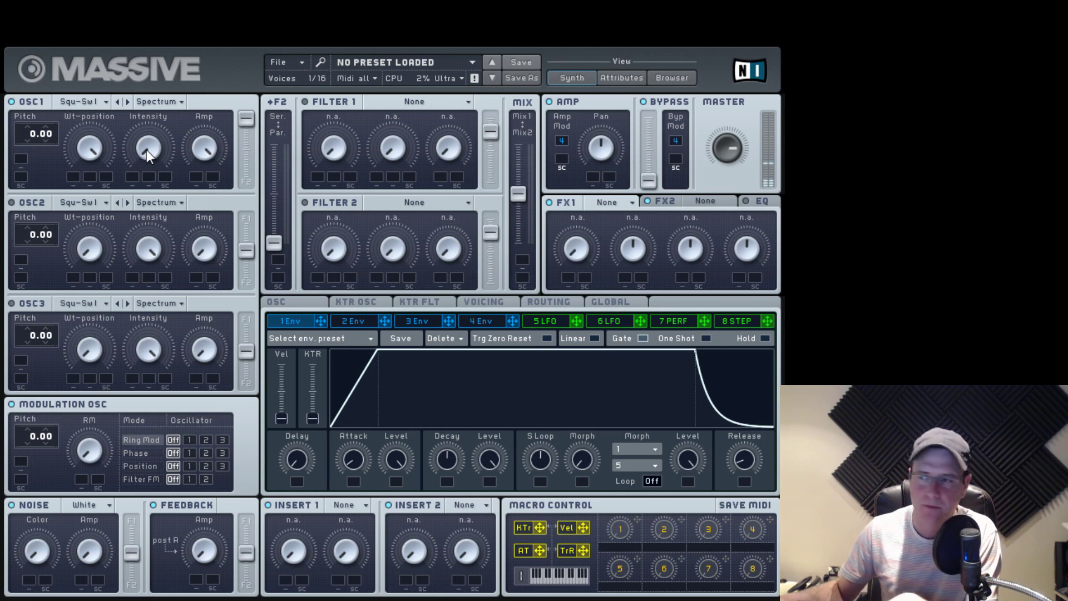
Set oscillator 1's mode to Bend + and sweep Intensity, and repeat the Intensity sweep in Bend -/+ mode.
{"action": "left_click", "coordinate": [170, 100]}
{"action": "left_click", "coordinate": [161, 111]}
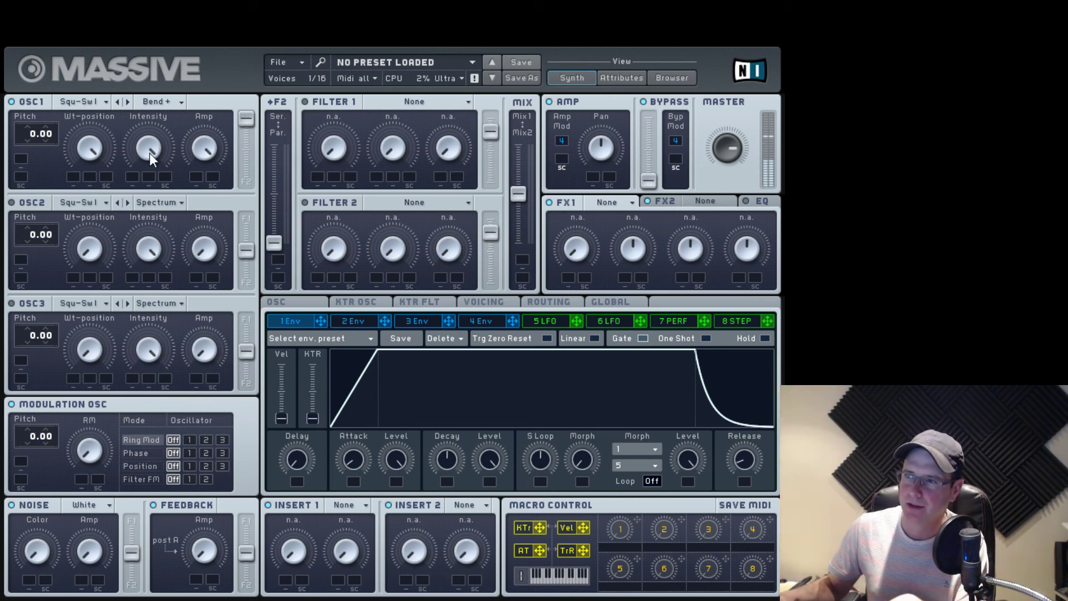
{"action": "left_click_drag", "start_coordinate": [149, 153], "coordinate": [139, 190]}
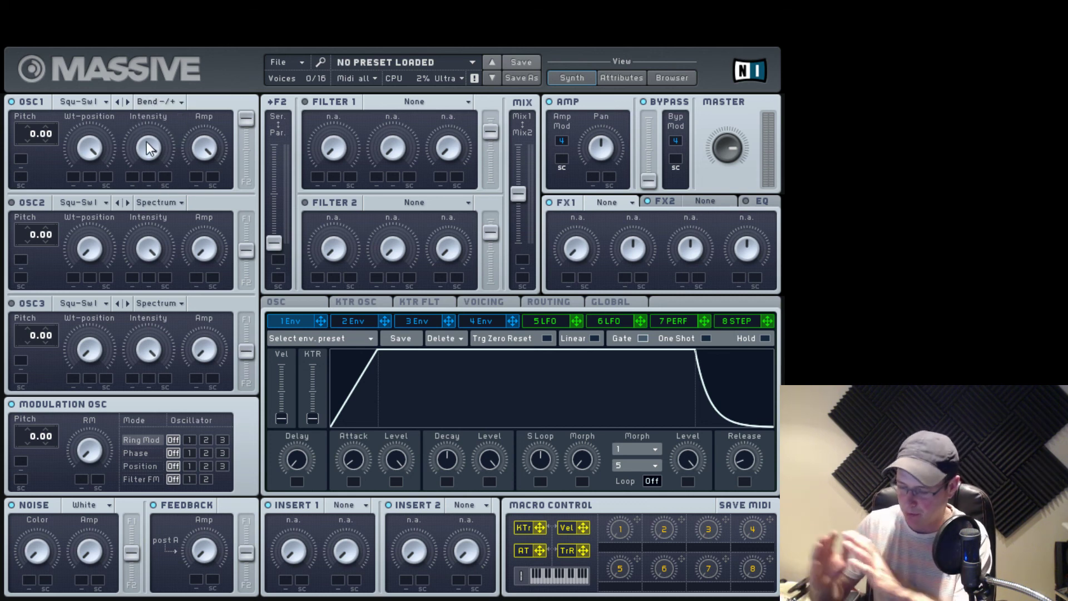
{"action": "left_click_drag", "start_coordinate": [147, 158], "coordinate": [146, 261]}
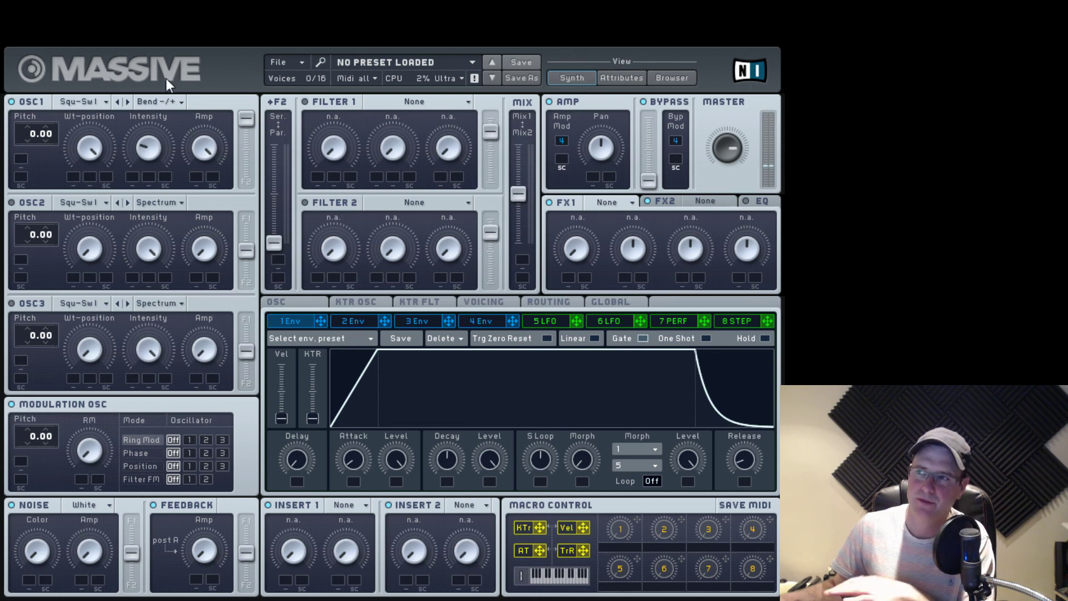
Switch oscillator 1 to Formant mode, sweep Intensity between minimum and maximum, and turn Wt-position slightly down.
{"action": "left_click", "coordinate": [171, 106]}
{"action": "left_click", "coordinate": [154, 141]}
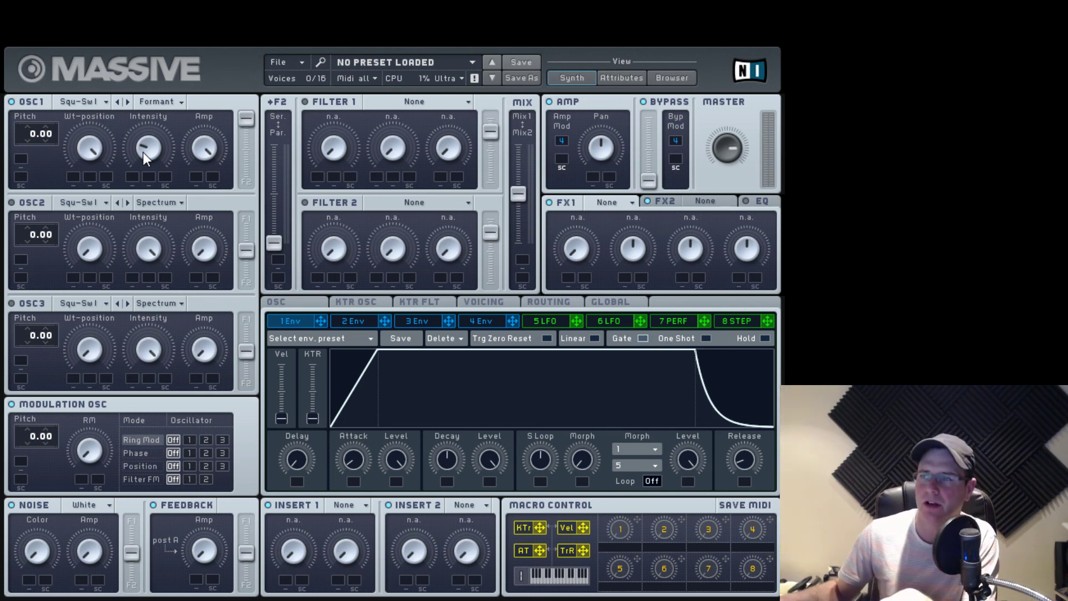
{"action": "left_click_drag", "start_coordinate": [142, 152], "coordinate": [144, 167]}
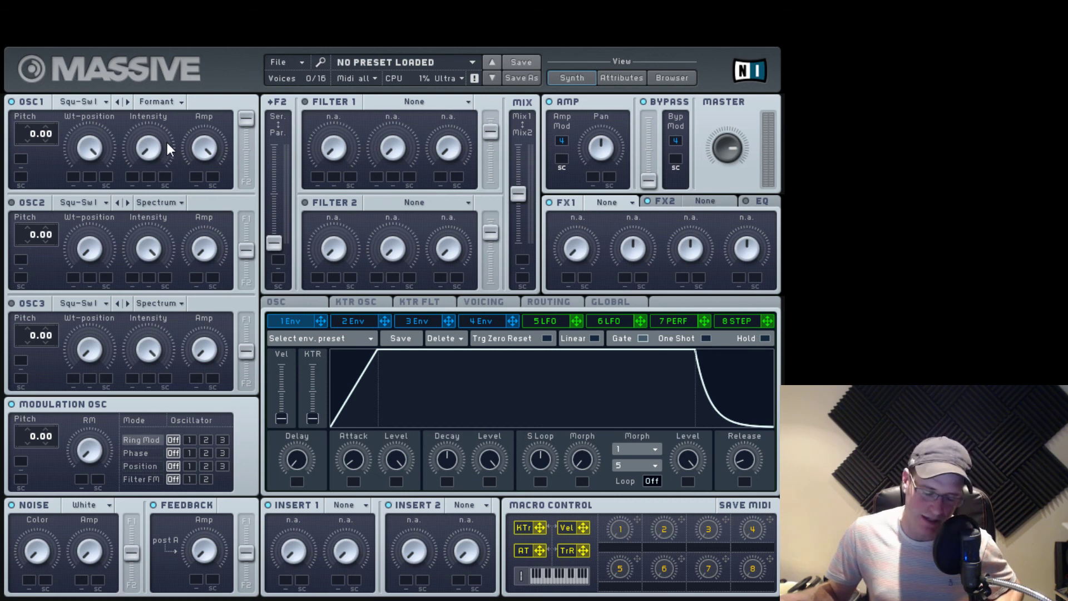
{"action": "left_click_drag", "start_coordinate": [111, 146], "coordinate": [153, 11]}
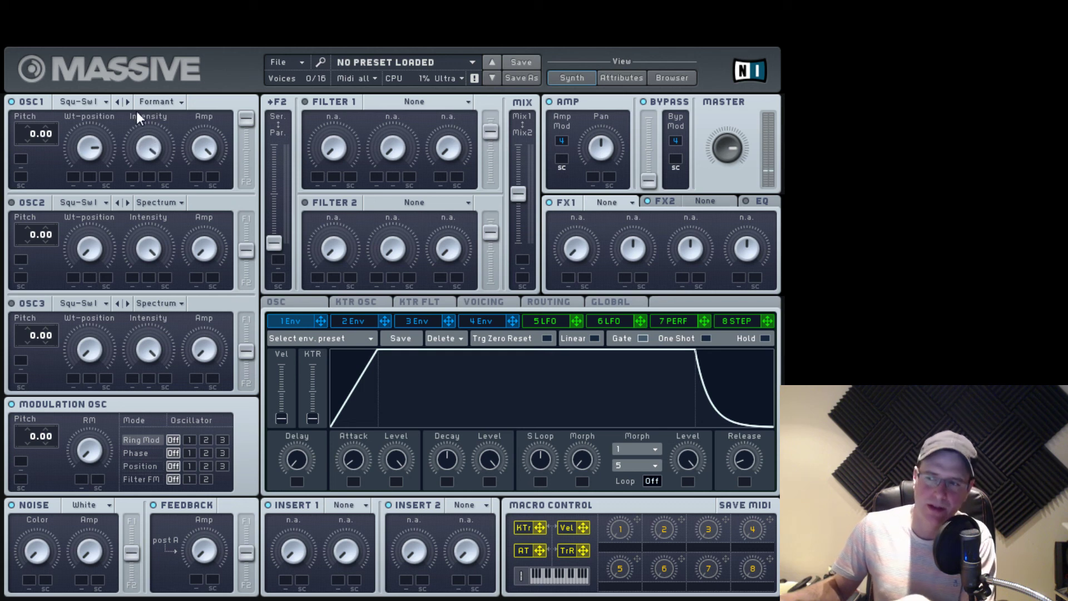
{"action": "left_click_drag", "start_coordinate": [170, 202], "coordinate": [172, 265]}
Lower oscillator 1's pitch to -12.00 and raise its Formant Intensity slightly.
{"action": "left_click_drag", "start_coordinate": [30, 136], "coordinate": [31, 159]}
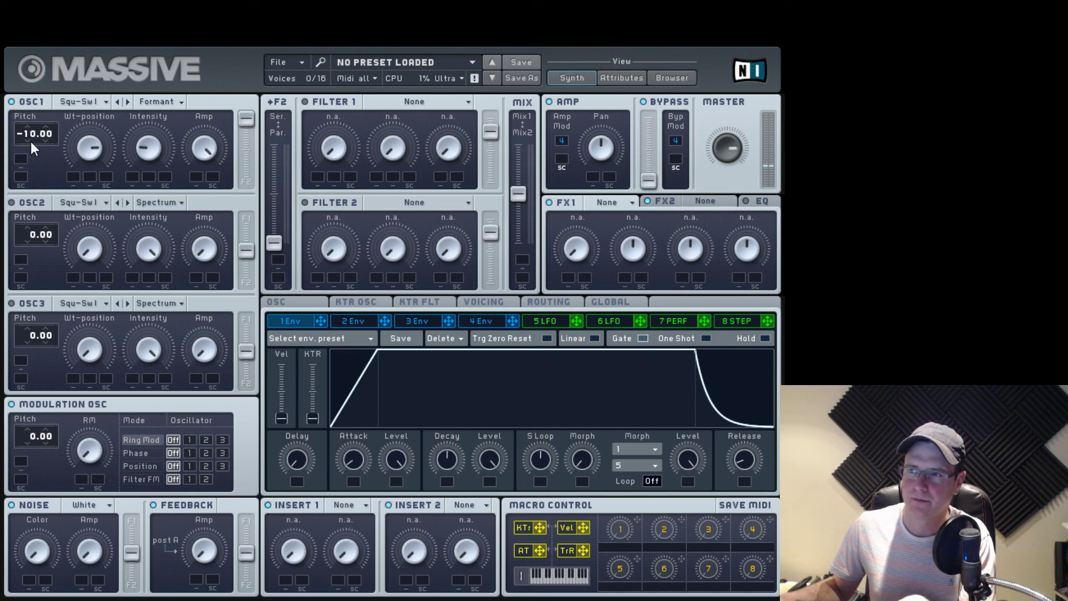
{"action": "left_click", "coordinate": [31, 140]}
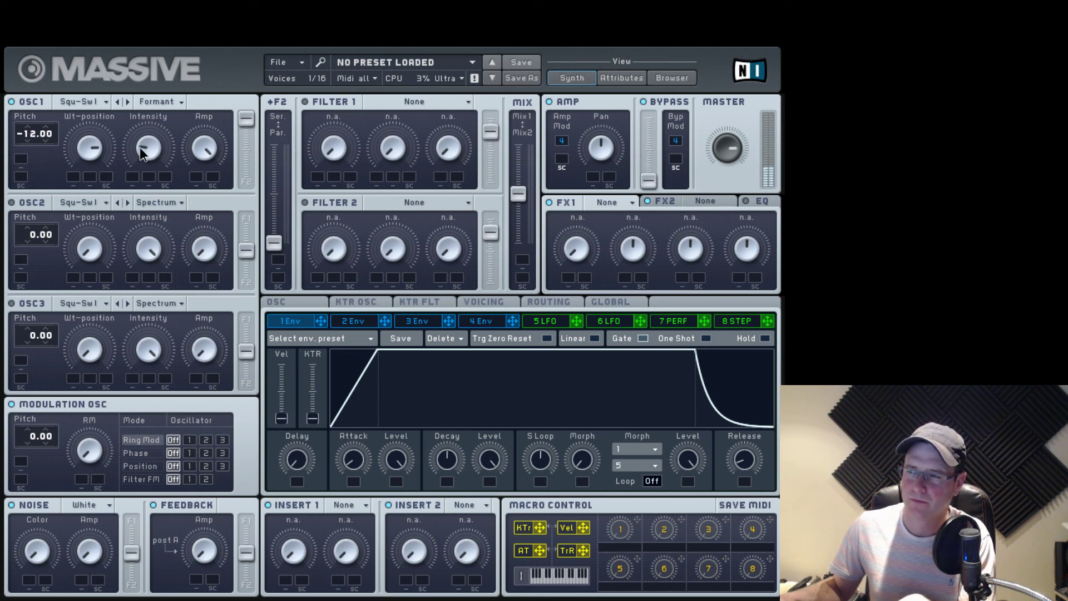
{"action": "left_click_drag", "start_coordinate": [139, 147], "coordinate": [120, 96]}
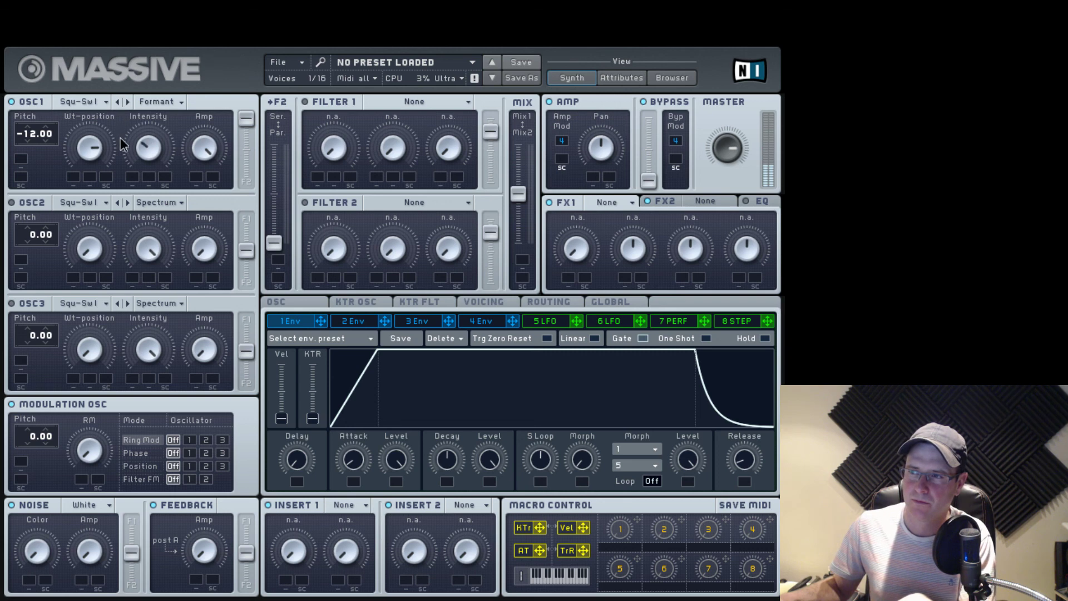
Sweep oscillator 1's Formant Intensity and bring both its Wt-position and Intensity down to minimum.
{"action": "left_click_drag", "start_coordinate": [120, 138], "coordinate": [45, 246]}
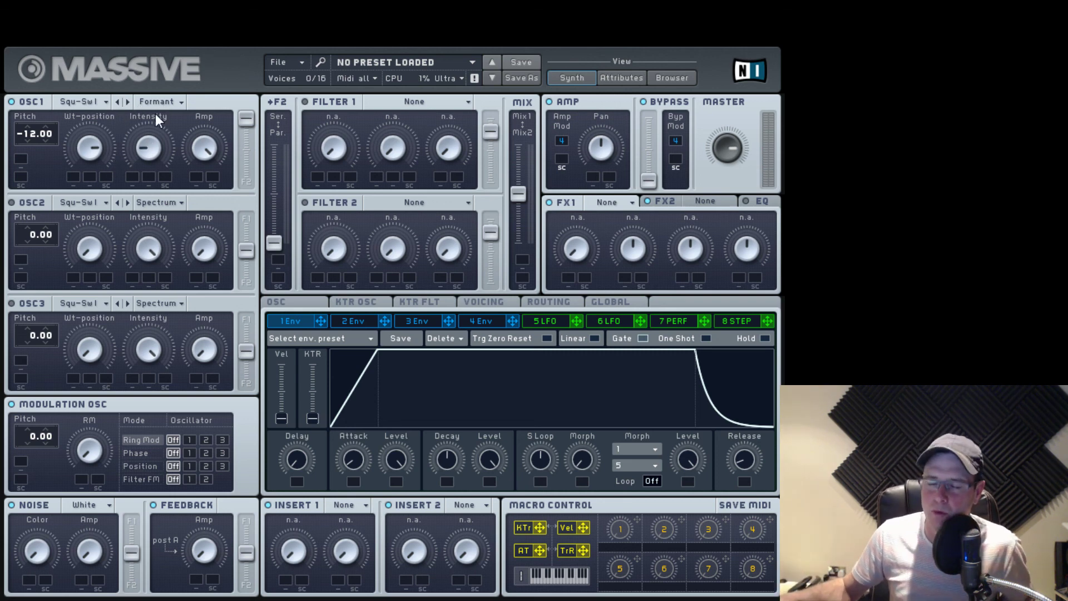
{"action": "left_click_drag", "start_coordinate": [149, 154], "coordinate": [111, 240]}
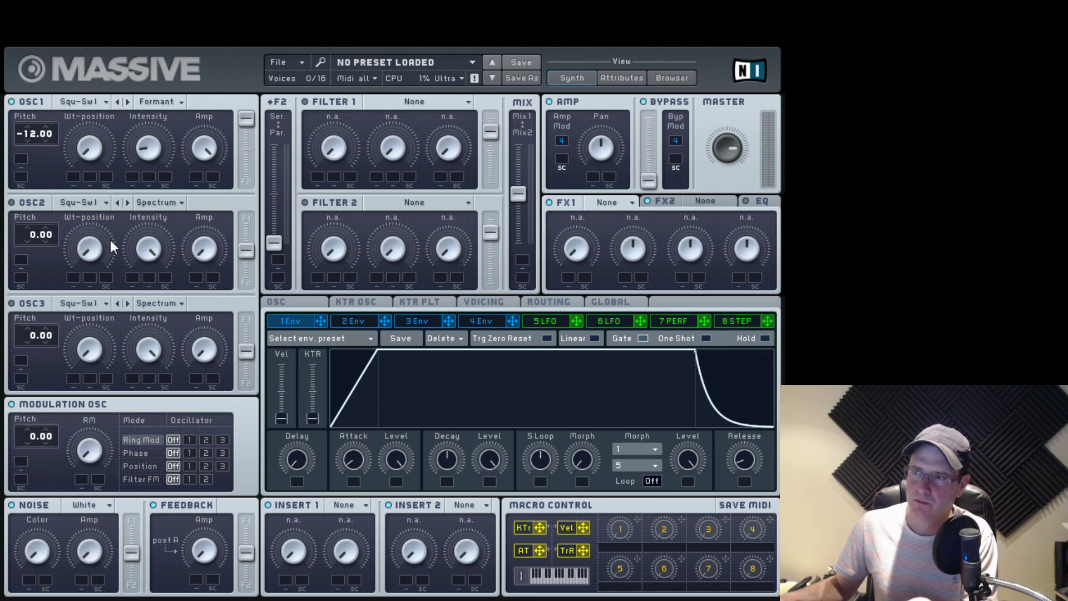
{"action": "mouse_move", "coordinate": [145, 113]}
{"action": "left_mouse_down"}
{"action": "mouse_move", "coordinate": [148, 51]}
{"action": "mouse_move", "coordinate": [136, 105]}
{"action": "left_mouse_up"}
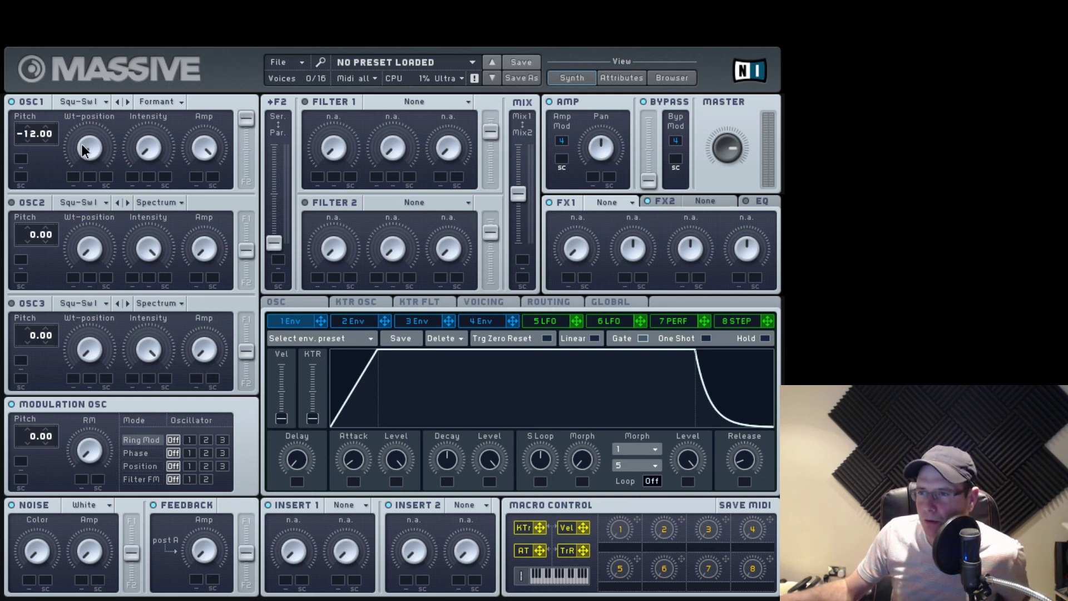
Load the Scrap Yard wavetable into oscillator 1 and sweep its Formant Intensity back down to minimum.
{"action": "left_click", "coordinate": [95, 102]}
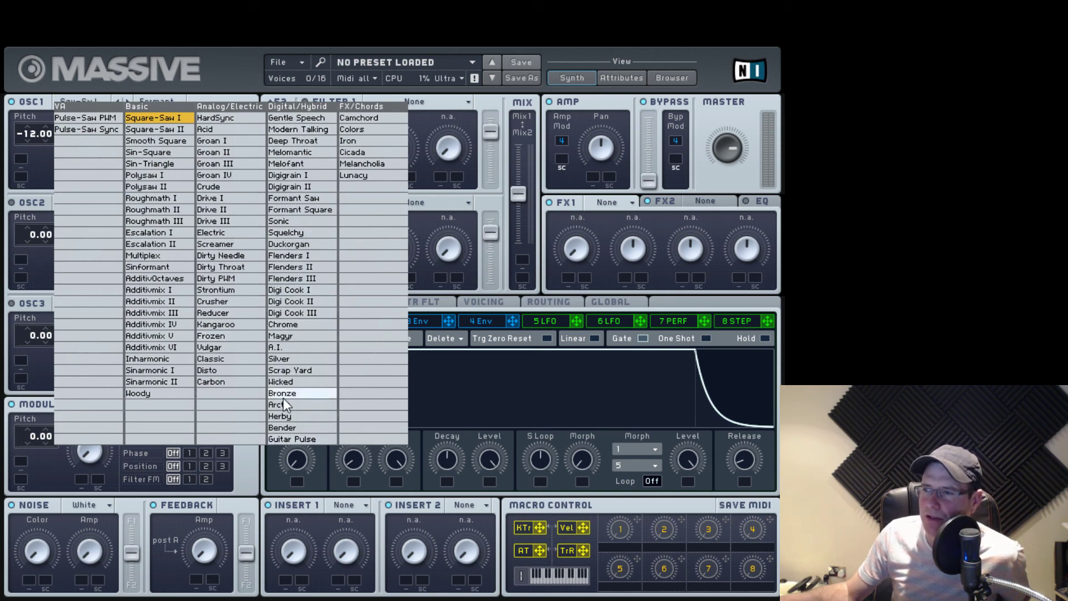
{"action": "left_click", "coordinate": [299, 371]}
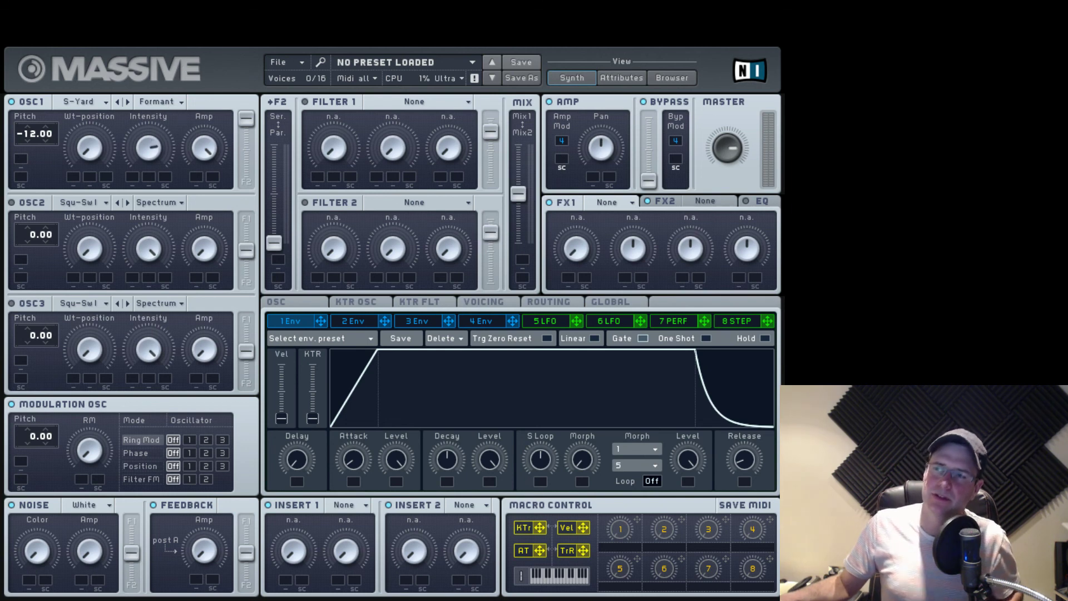
{"action": "left_click_drag", "start_coordinate": [149, 147], "coordinate": [162, 198]}
{"action": "left_click_drag", "start_coordinate": [198, 146], "coordinate": [204, 105]}
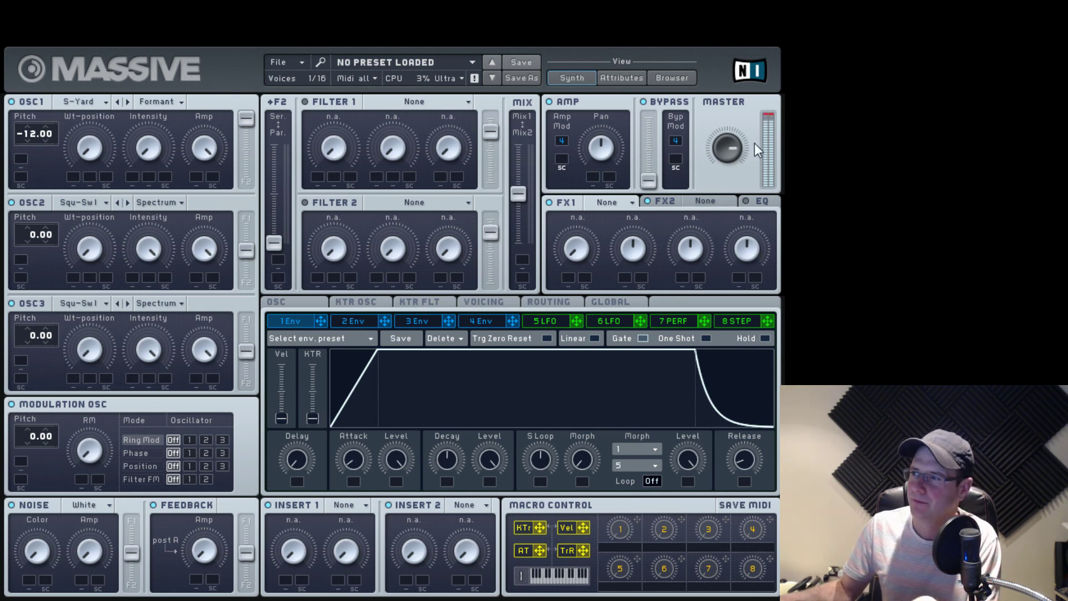
Enable oscillators 2 and 3 with the Scrap Yard wavetable and Amp fully up on both.
{"action": "left_click", "coordinate": [97, 203]}
{"action": "left_click", "coordinate": [276, 479]}
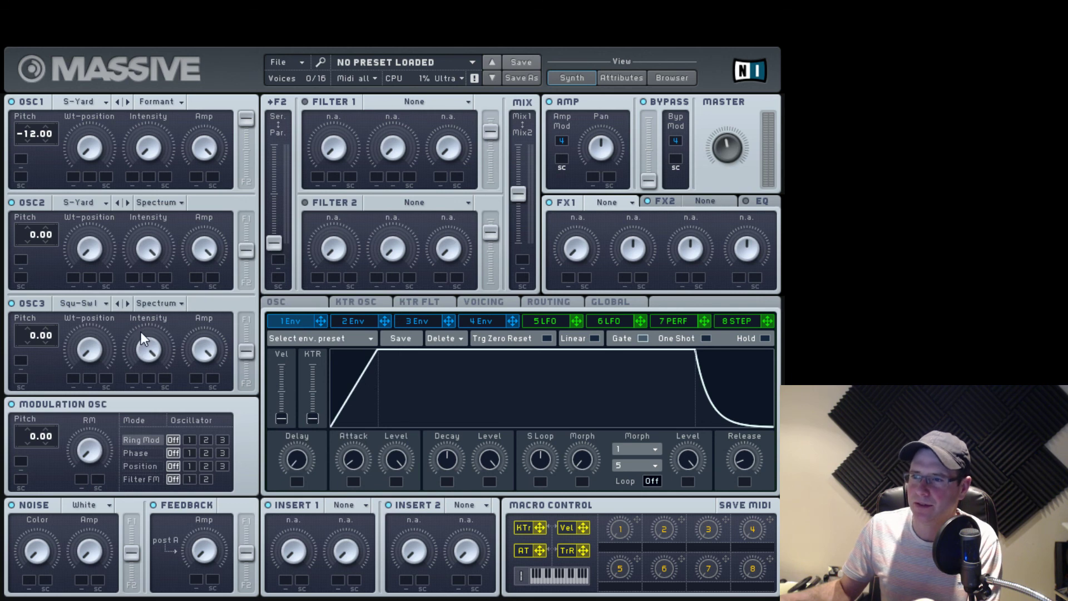
{"action": "left_click", "coordinate": [95, 303]}
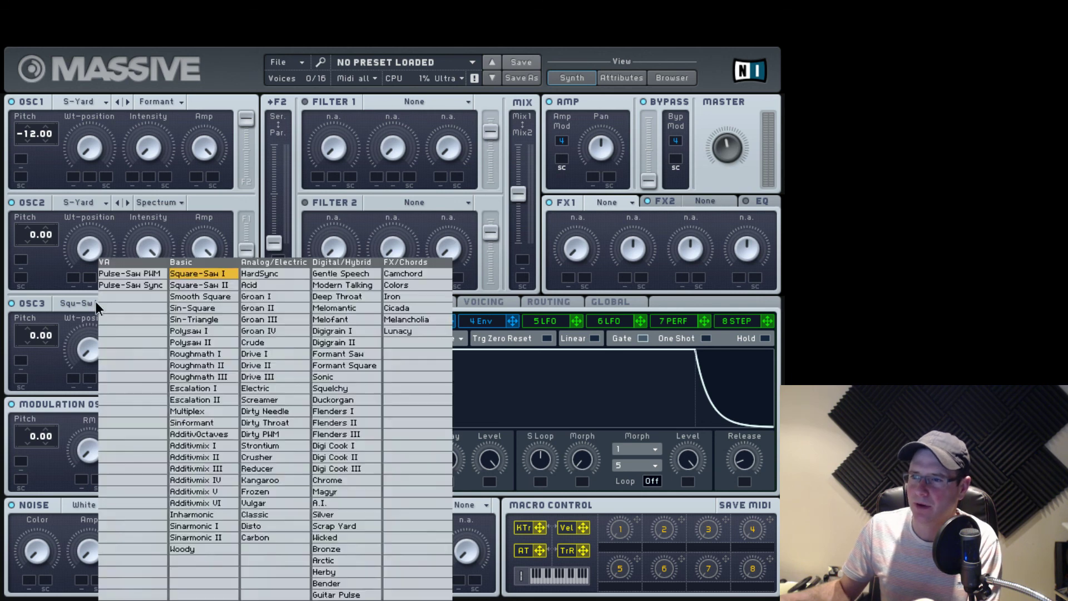
{"action": "left_click", "coordinate": [354, 526]}
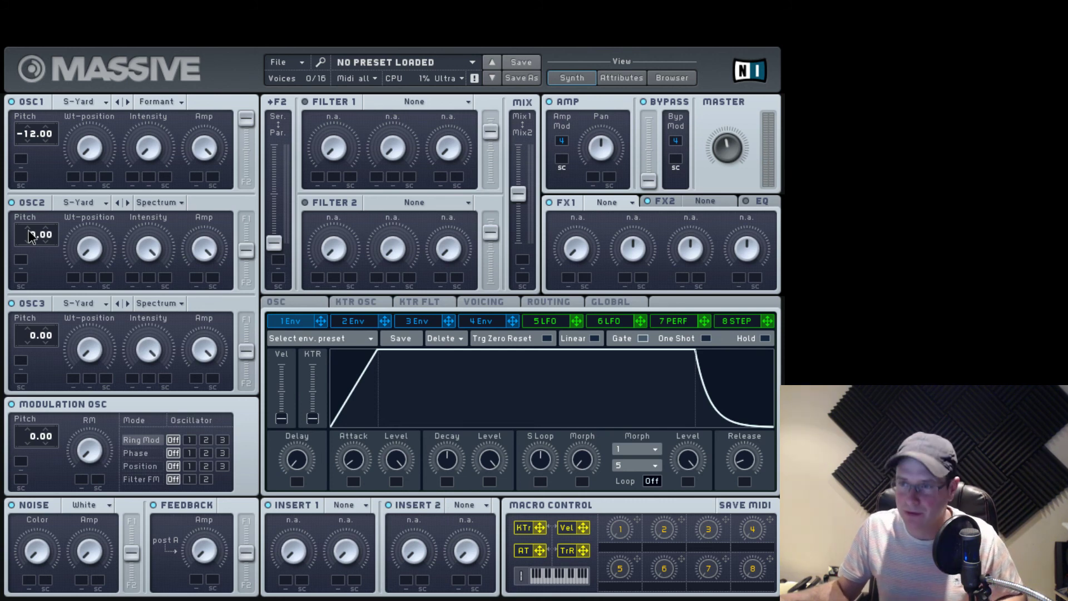
Set oscillator 2's pitch to -24.00 and route oscillators 2 and 3 fully to F1.
{"action": "left_click_drag", "start_coordinate": [28, 229], "coordinate": [30, 235]}
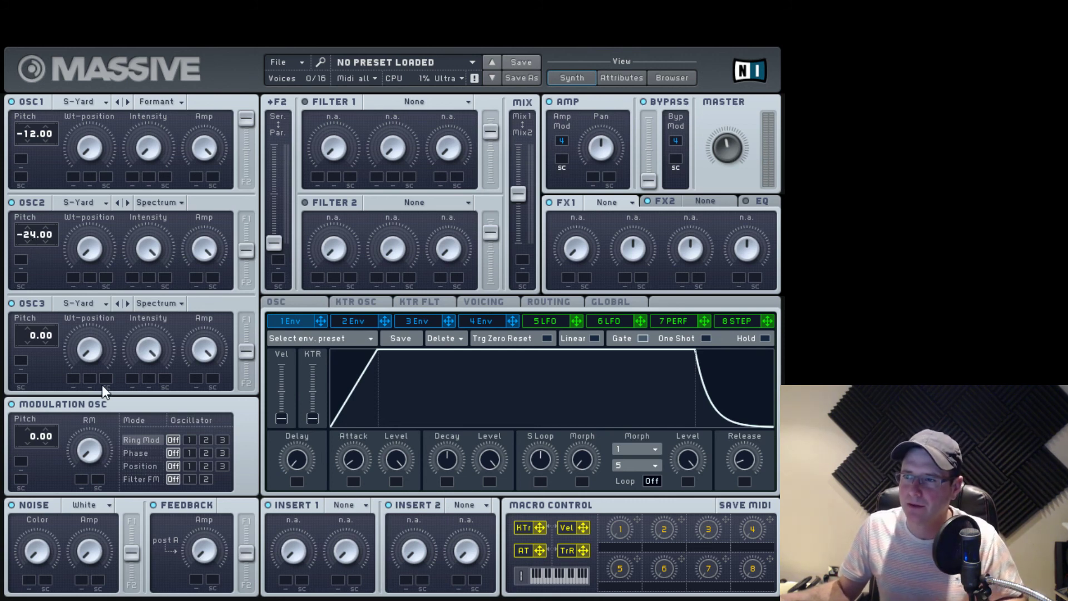
{"action": "left_click_drag", "start_coordinate": [245, 350], "coordinate": [246, 320]}
{"action": "left_click_drag", "start_coordinate": [246, 249], "coordinate": [248, 219]}
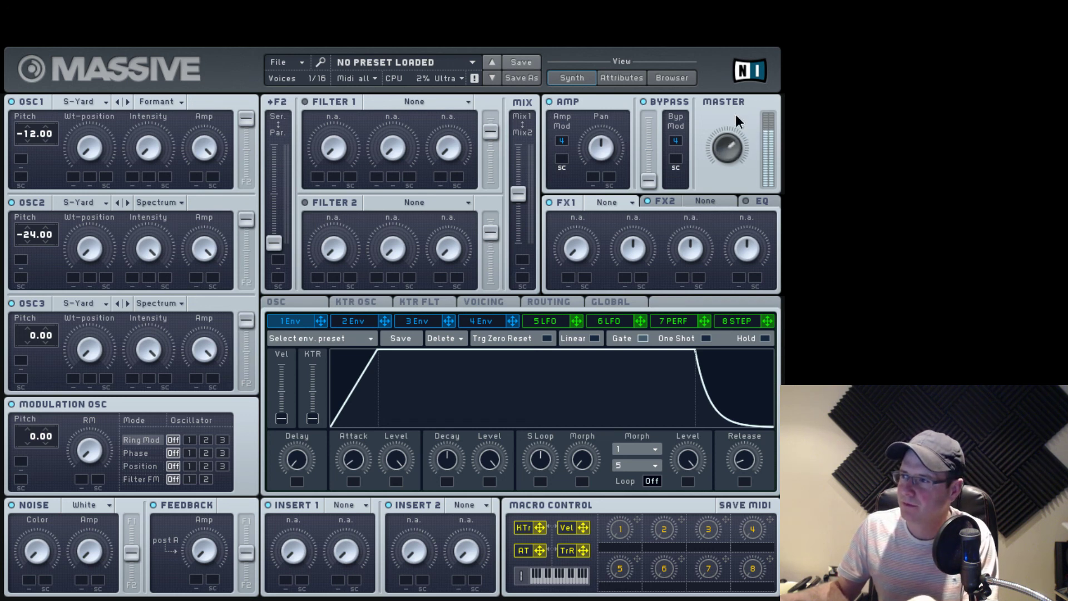
Raise Wt-position partway on oscillators 1 and 2 and slightly on oscillator 3.
{"action": "left_click_drag", "start_coordinate": [78, 163], "coordinate": [92, 124]}
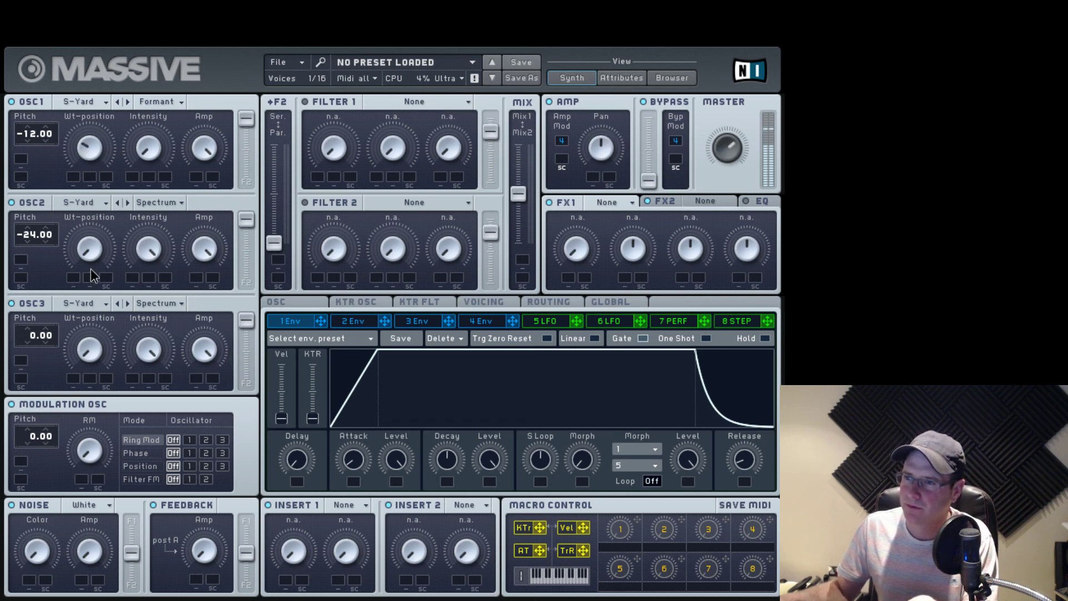
{"action": "left_click_drag", "start_coordinate": [85, 230], "coordinate": [85, 211]}
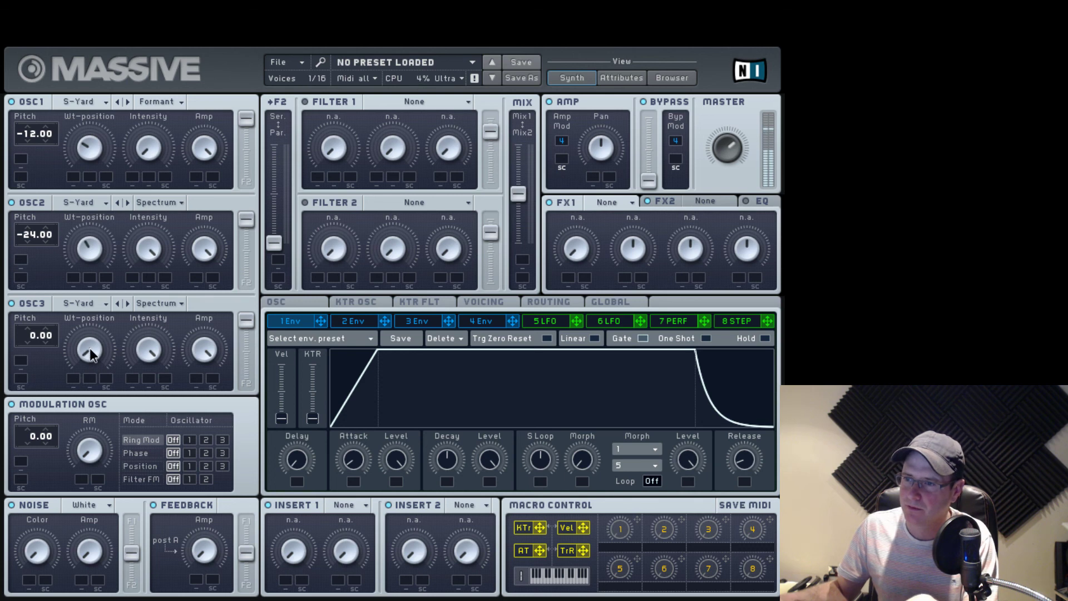
{"action": "left_click", "coordinate": [92, 105]}
{"action": "left_click", "coordinate": [47, 269]}
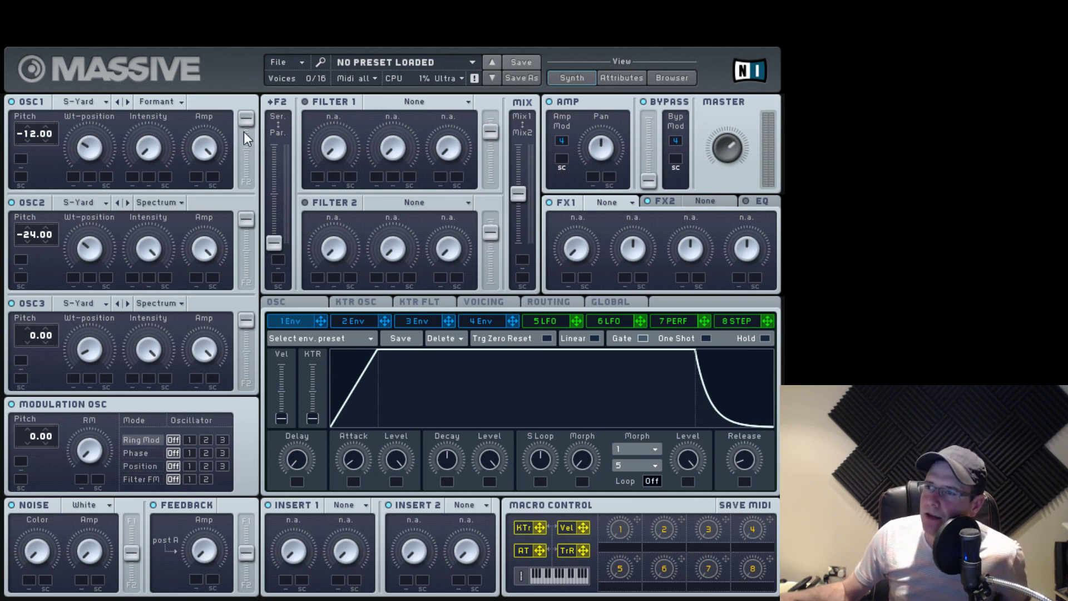
Set oscillator 1's filter routing midway between F1 and F2, send oscillator 2 fully to F2, and show the routing diagram.
{"action": "mouse_move", "coordinate": [247, 138]}
{"action": "left_mouse_down"}
{"action": "mouse_move", "coordinate": [246, 184]}
{"action": "mouse_move", "coordinate": [247, 119]}
{"action": "left_mouse_up"}
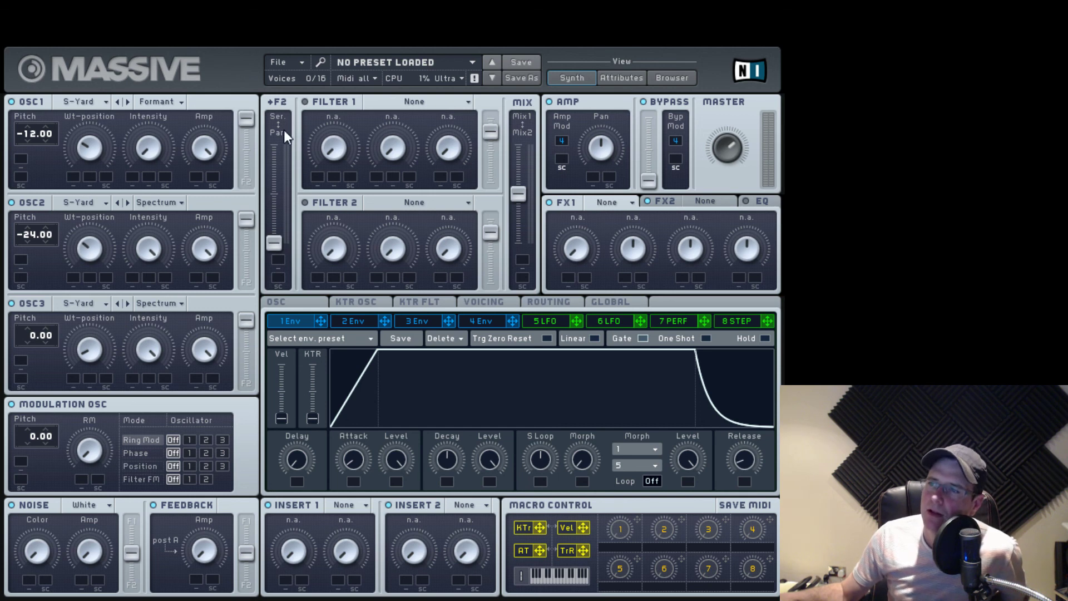
{"action": "left_click_drag", "start_coordinate": [247, 149], "coordinate": [246, 181]}
{"action": "left_click_drag", "start_coordinate": [248, 219], "coordinate": [247, 281]}
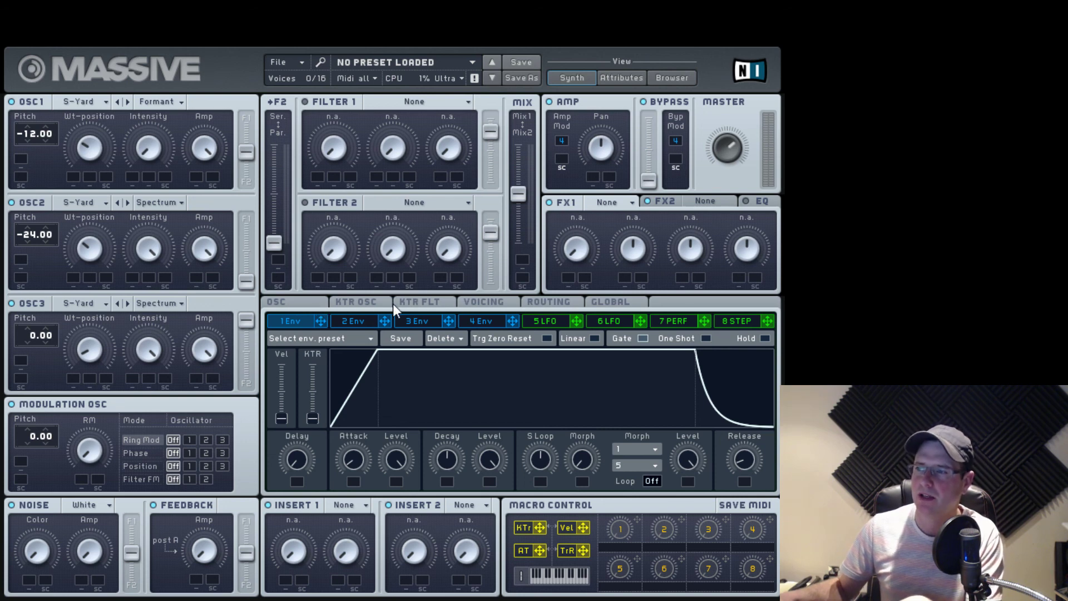
{"action": "left_click", "coordinate": [560, 304]}
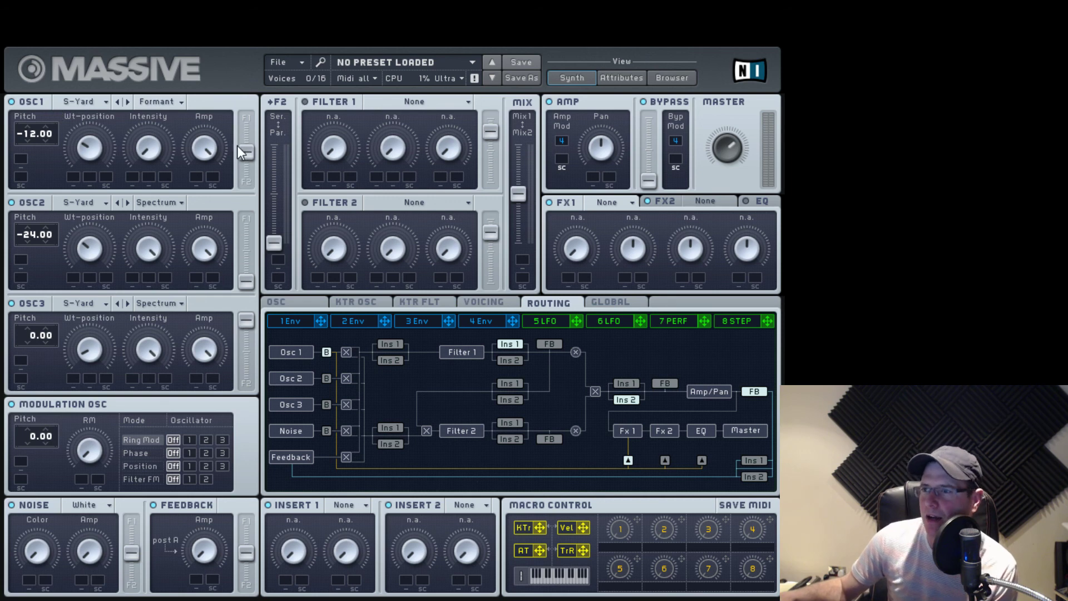
Route oscillator 1 fully to F1 and enable Filter 1 as Lowpass 2.
{"action": "left_click_drag", "start_coordinate": [245, 153], "coordinate": [246, 118]}
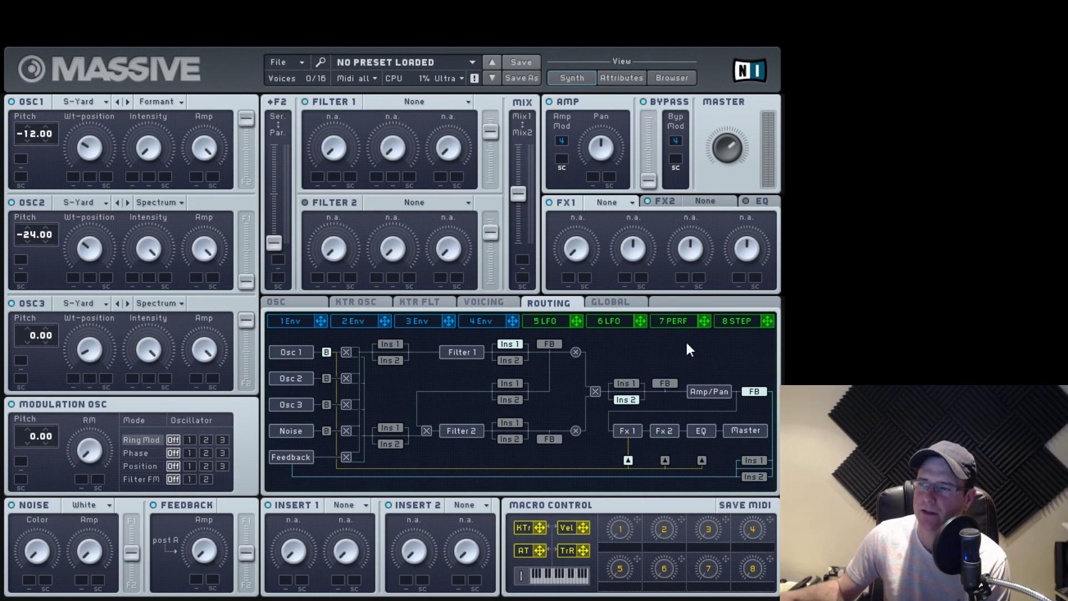
{"action": "left_click", "coordinate": [437, 101]}
{"action": "left_click", "coordinate": [422, 124]}
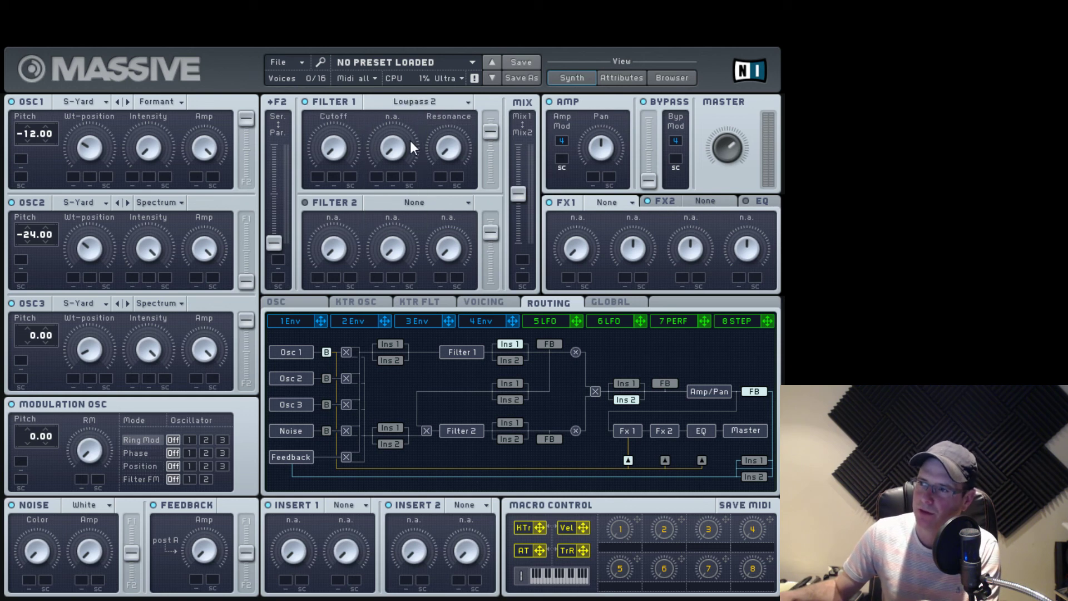
Switch off oscillators 2 and 3 and sweep Filter 1's Cutoff up to maximum.
{"action": "left_click_drag", "start_coordinate": [332, 145], "coordinate": [332, 150]}
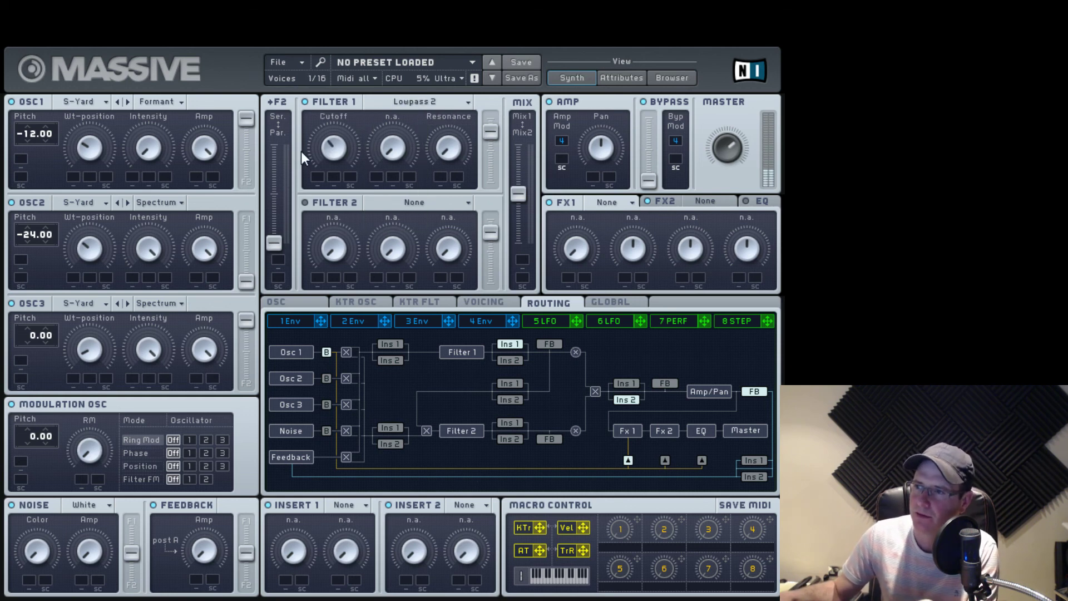
{"action": "left_click", "coordinate": [12, 202]}
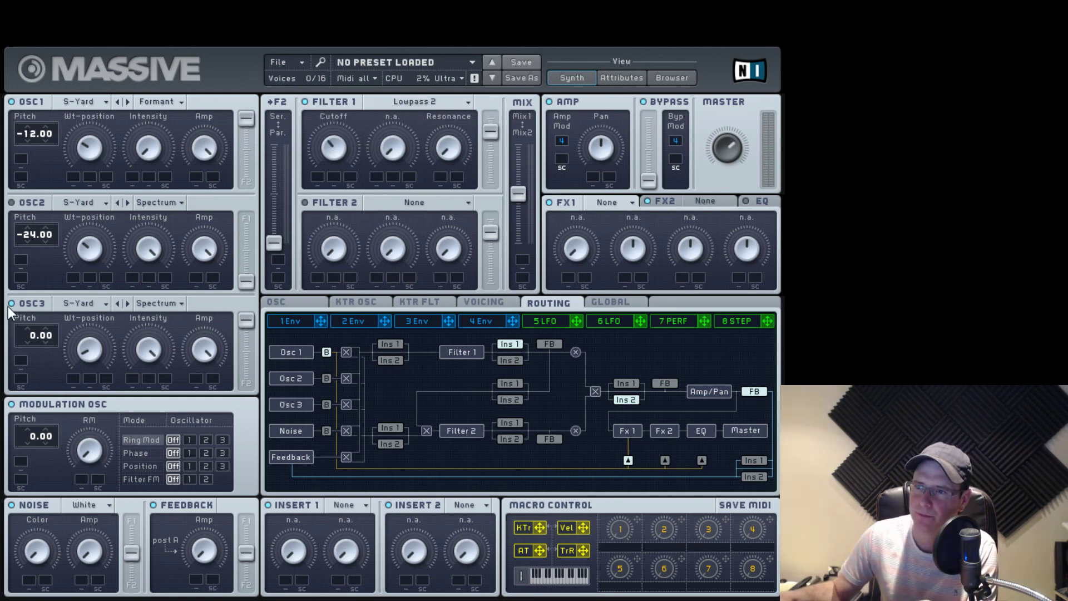
{"action": "left_click_drag", "start_coordinate": [334, 144], "coordinate": [334, 123]}
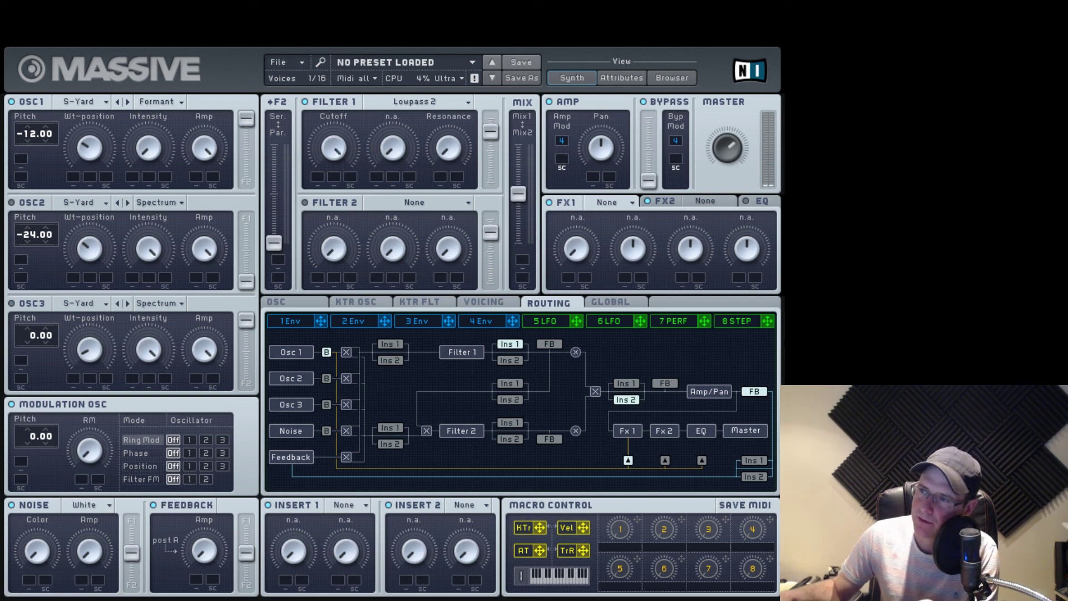
Set oscillator 1 to pitch -2.00 and the Square-Saw II wavetable, with Wt-position fully up and a higher Master level.
{"action": "left_click_drag", "start_coordinate": [21, 132], "coordinate": [33, 121]}
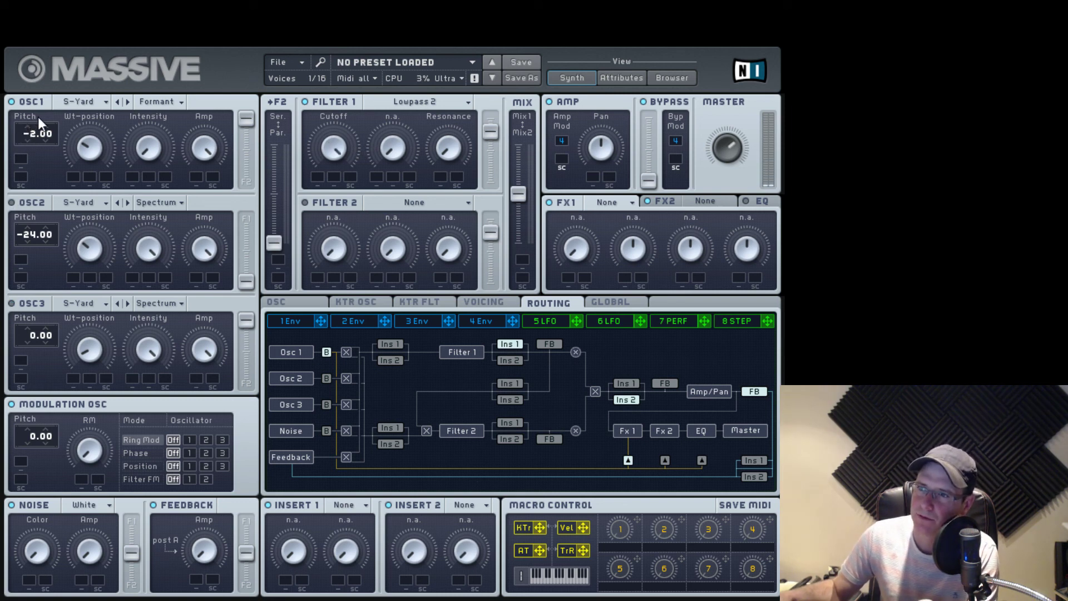
{"action": "left_click", "coordinate": [104, 102]}
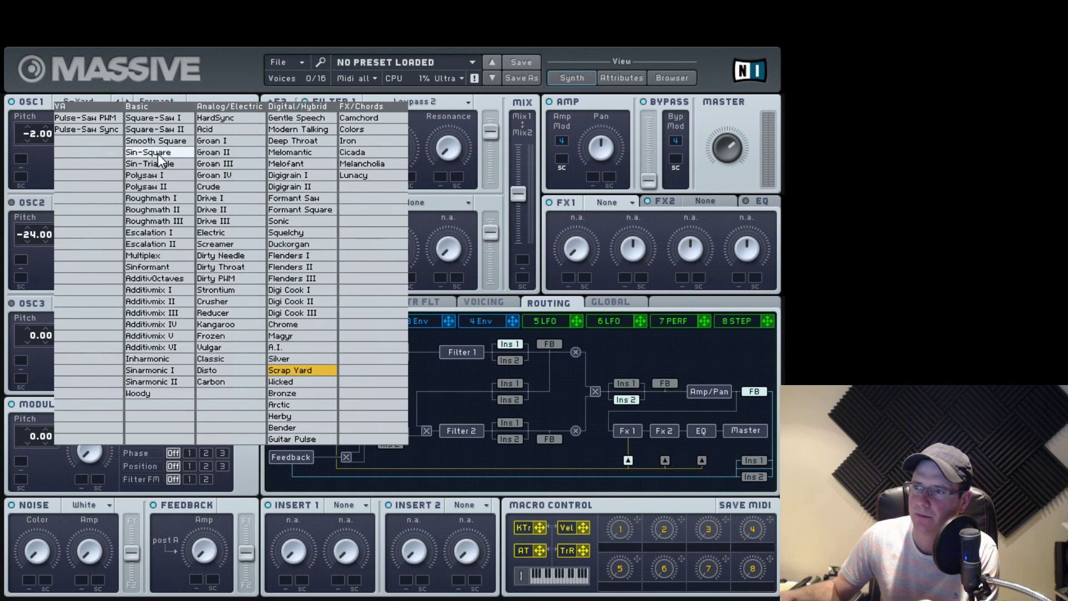
{"action": "left_click", "coordinate": [167, 130]}
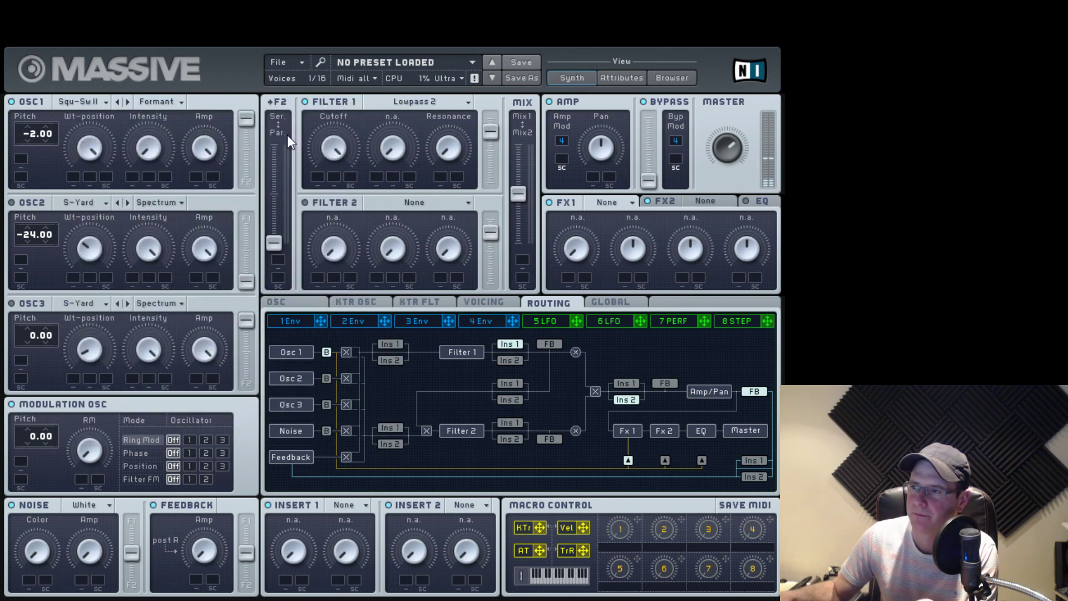
{"action": "left_click_drag", "start_coordinate": [742, 147], "coordinate": [741, 133]}
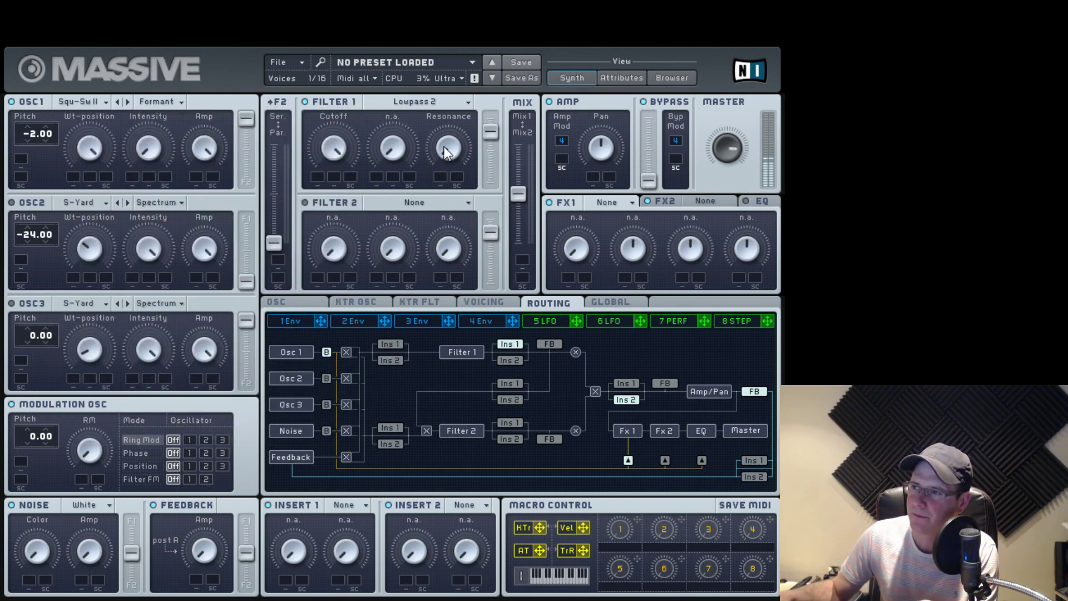
Raise Filter 1's Resonance slightly and sweep its Cutoff down to minimum and back up to about halfway.
{"action": "left_click_drag", "start_coordinate": [327, 138], "coordinate": [370, 309]}
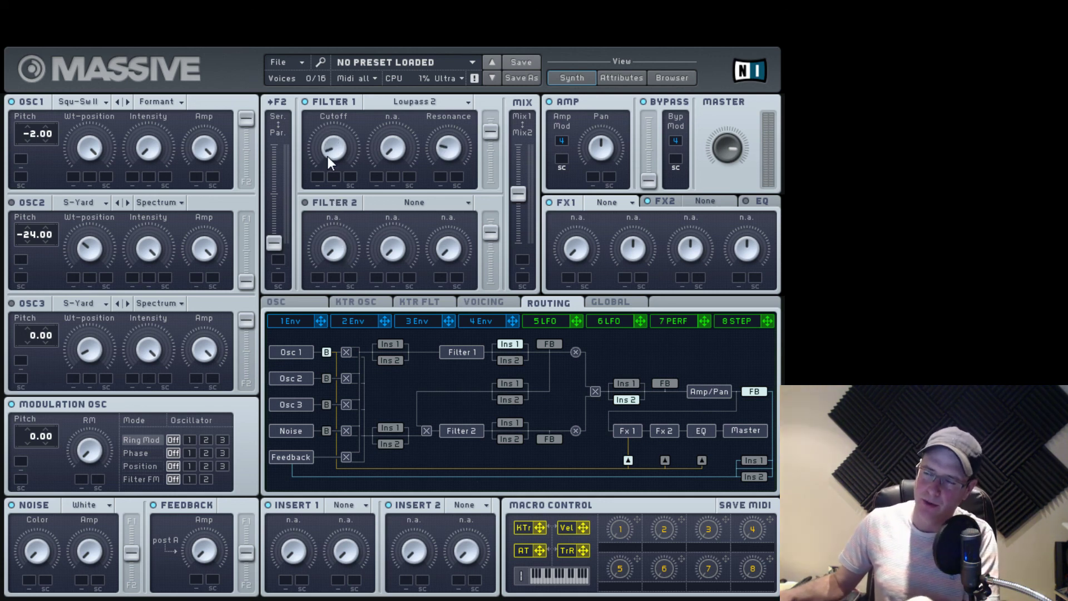
{"action": "left_click_drag", "start_coordinate": [327, 156], "coordinate": [486, 192]}
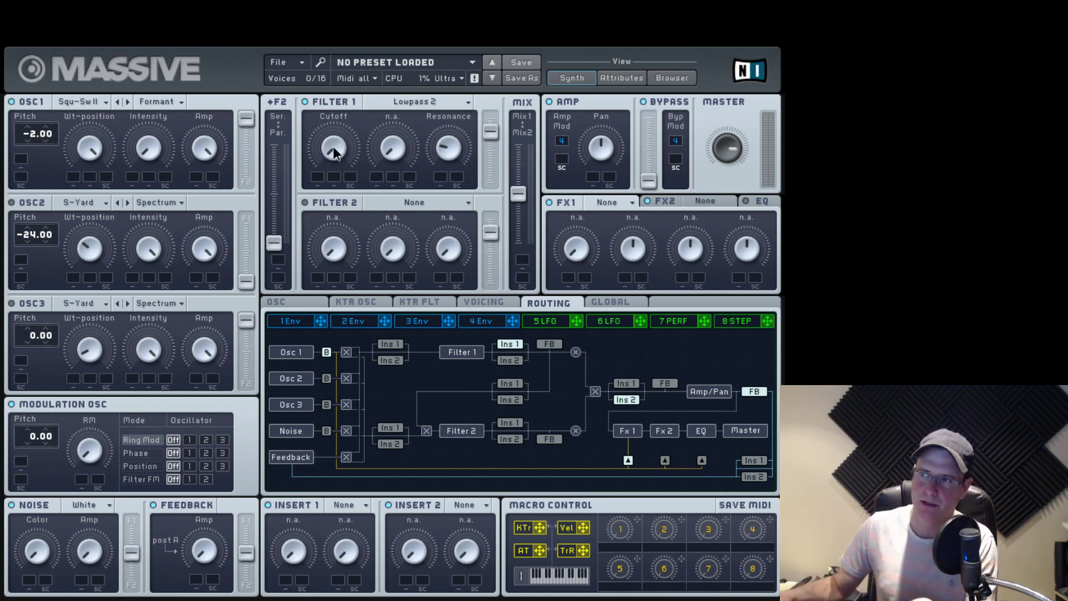
{"action": "left_click_drag", "start_coordinate": [333, 147], "coordinate": [341, 71]}
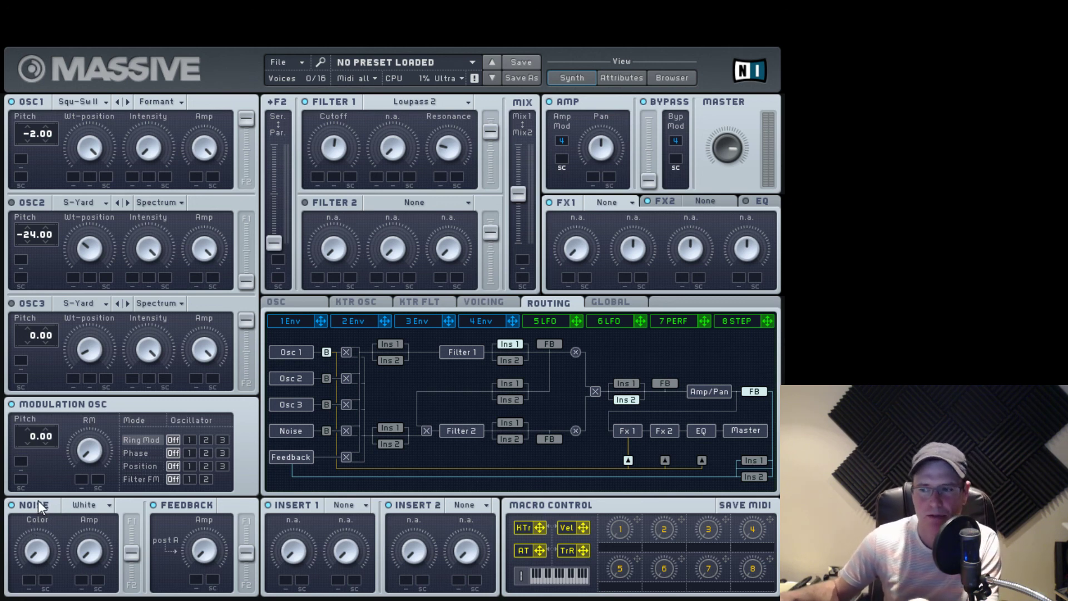
Switch off oscillator 1 and route the White noise fully to F1, with its Color and Amp at maximum.
{"action": "left_click", "coordinate": [95, 506]}
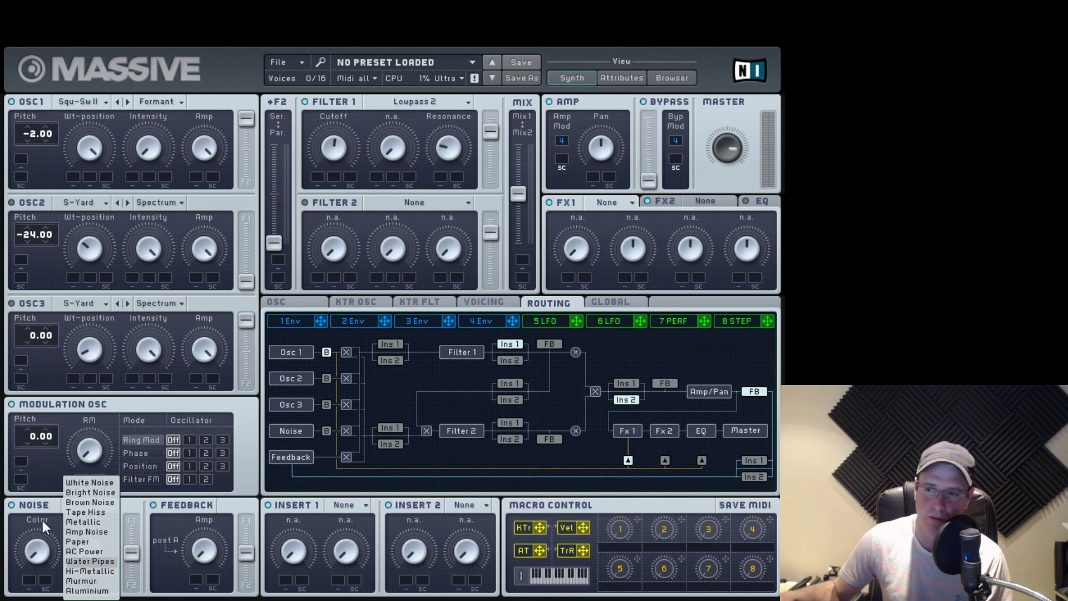
{"action": "left_click", "coordinate": [54, 534]}
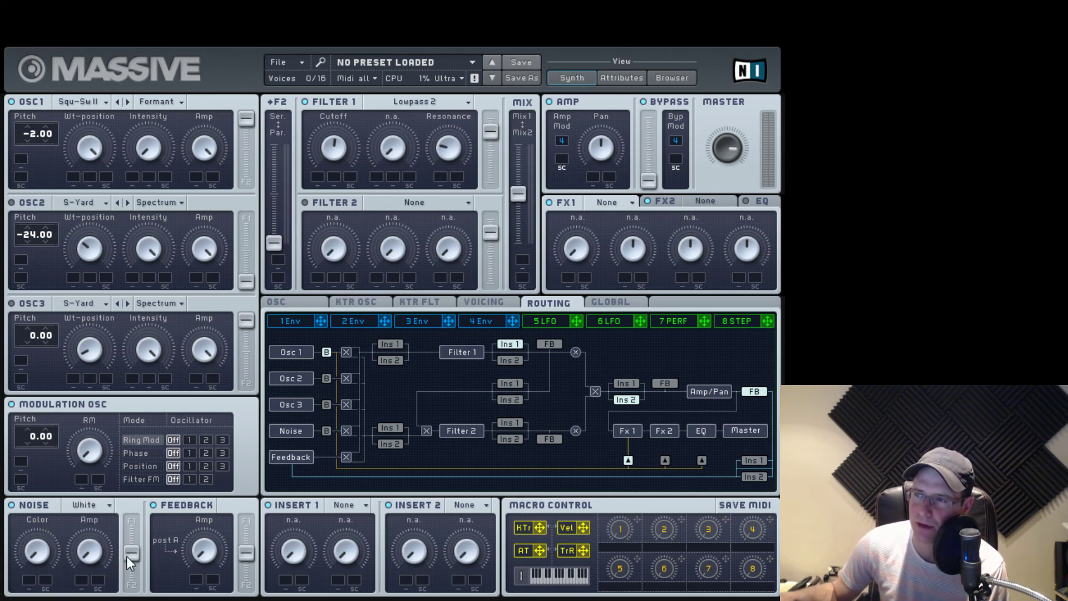
{"action": "left_click_drag", "start_coordinate": [131, 554], "coordinate": [131, 521]}
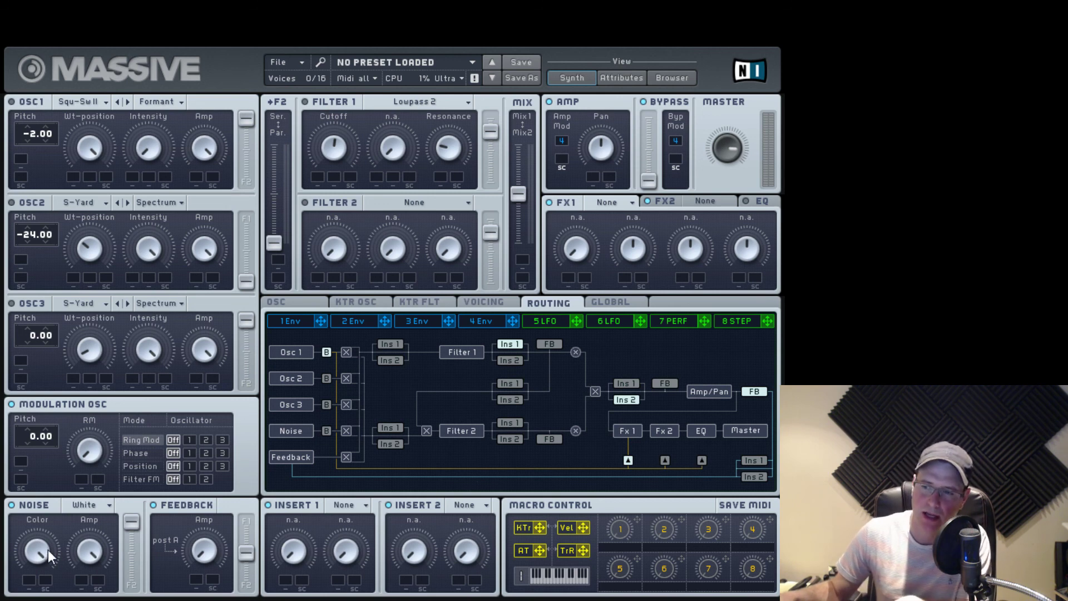
Audition White noise by sweeping its Color to minimum and back to maximum, and repeat the Color sweep on Bright noise.
{"action": "left_click_drag", "start_coordinate": [44, 560], "coordinate": [48, 592]}
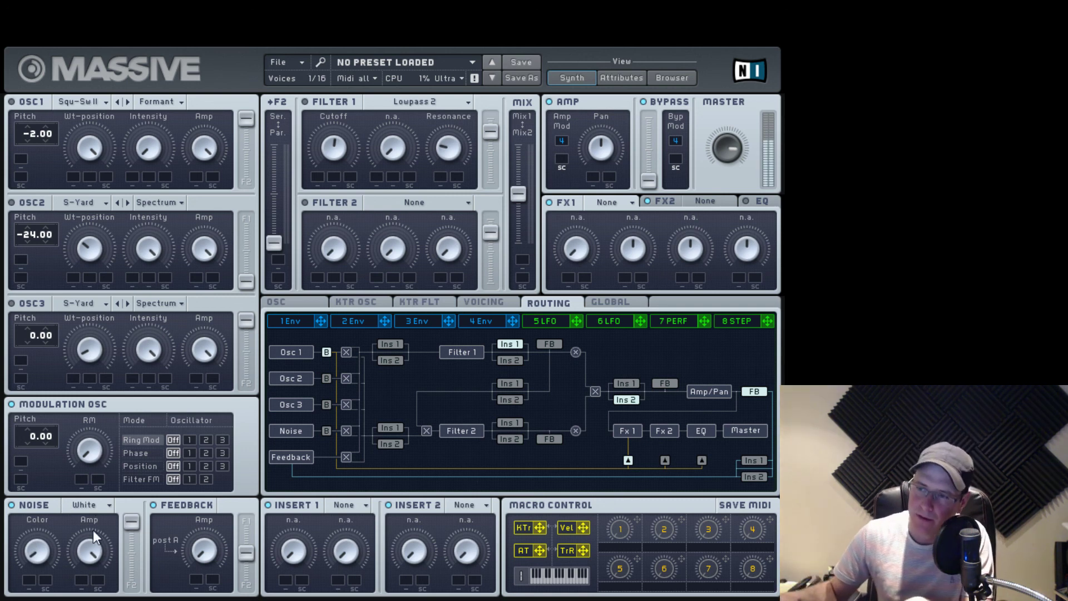
{"action": "left_click_drag", "start_coordinate": [24, 556], "coordinate": [23, 419]}
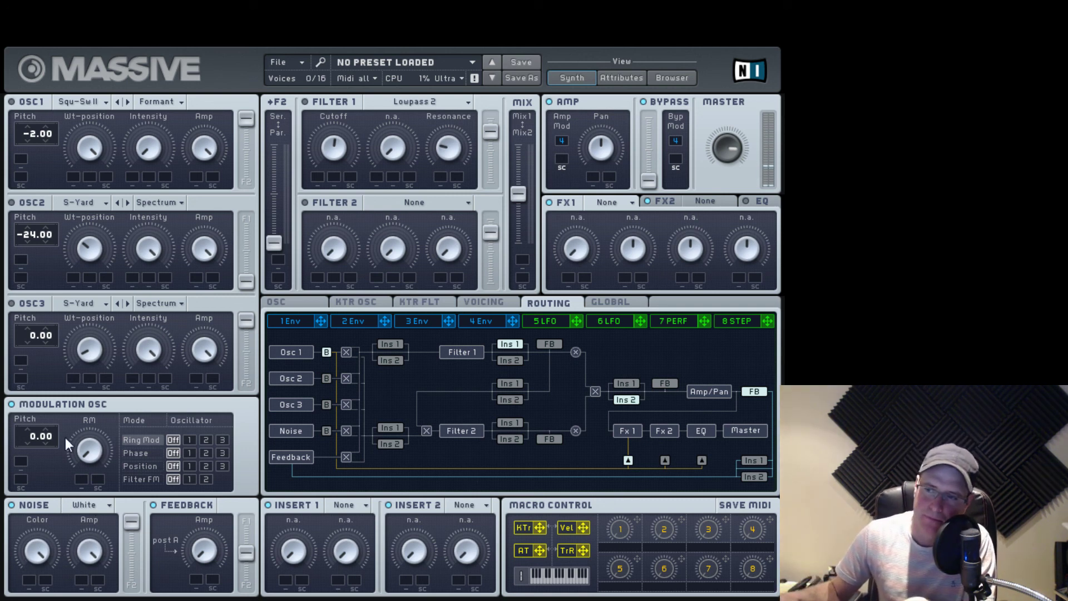
{"action": "left_click", "coordinate": [105, 505]}
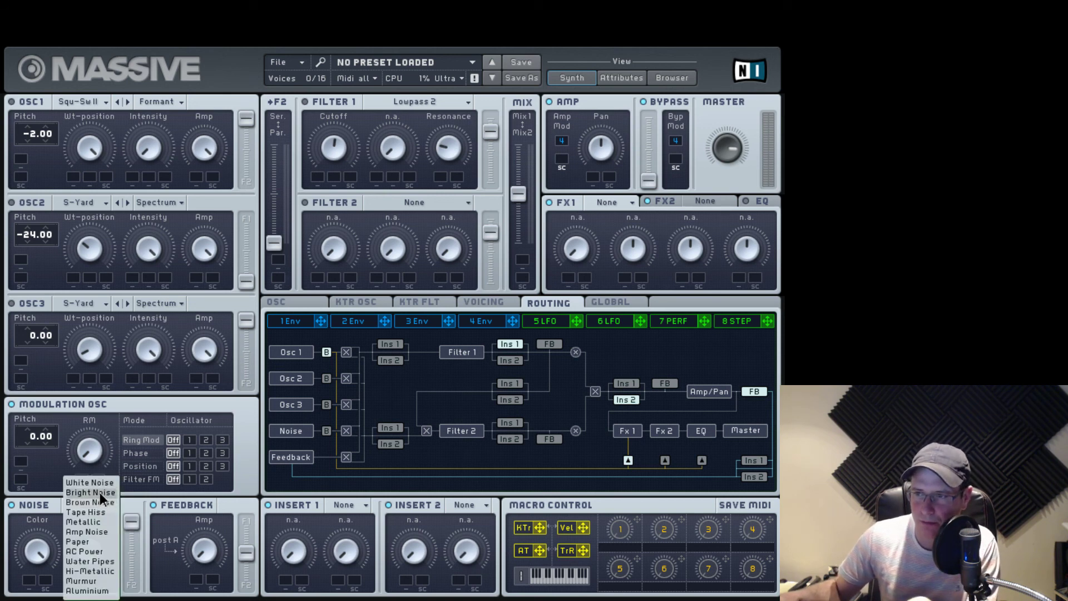
{"action": "left_click", "coordinate": [99, 492]}
{"action": "left_click_drag", "start_coordinate": [41, 549], "coordinate": [42, 590]}
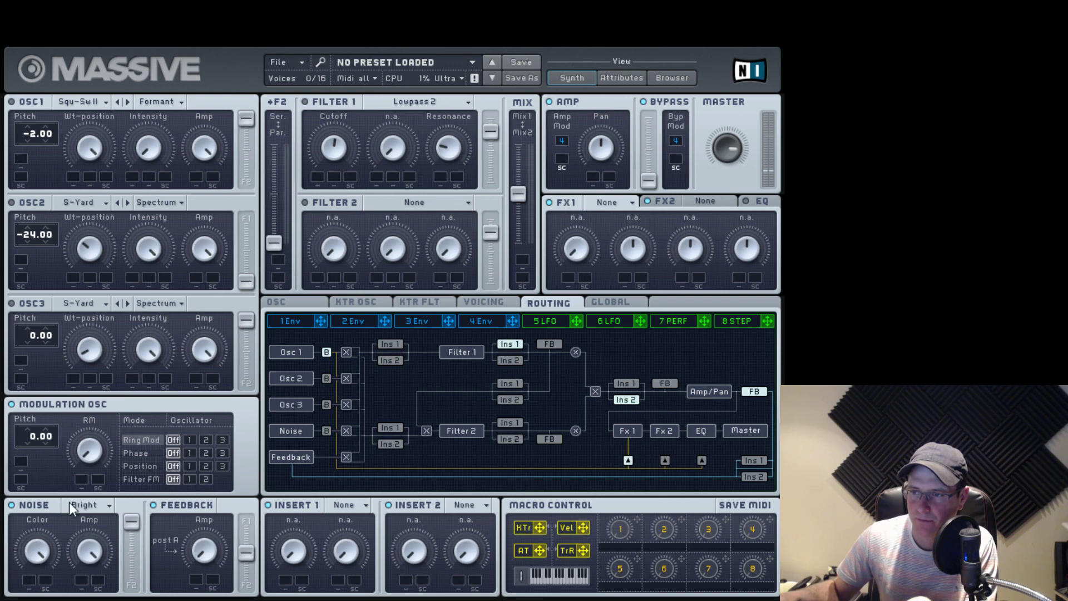
Audition the Brown noise with Color at maximum, and Tape Hiss with Color lowered to about halfway.
{"action": "left_click", "coordinate": [89, 508]}
{"action": "left_click", "coordinate": [95, 503]}
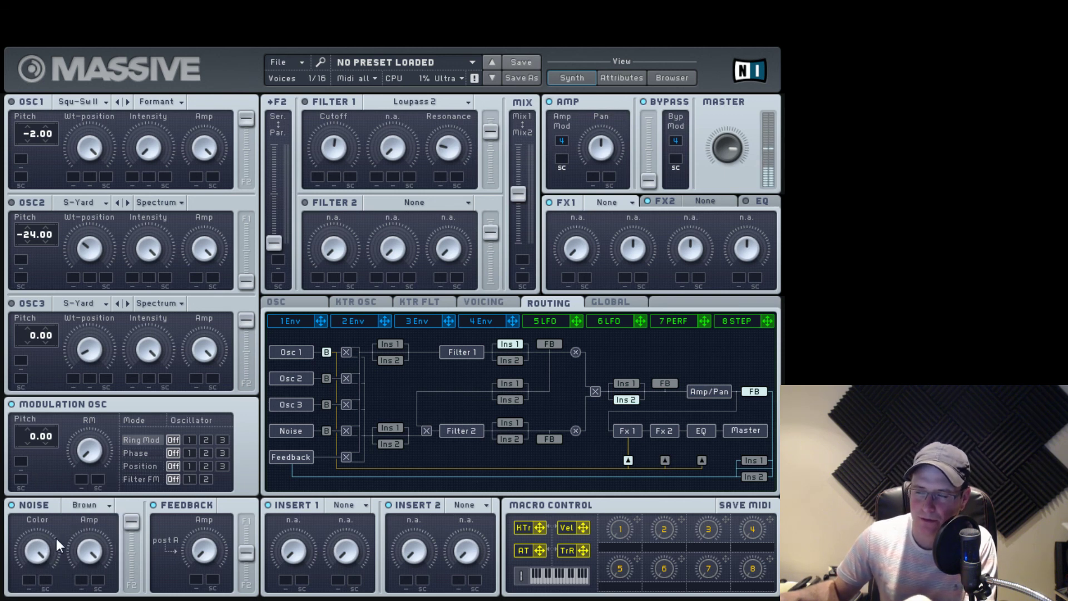
{"action": "left_click", "coordinate": [94, 507]}
{"action": "left_click", "coordinate": [97, 505]}
{"action": "left_click", "coordinate": [98, 508]}
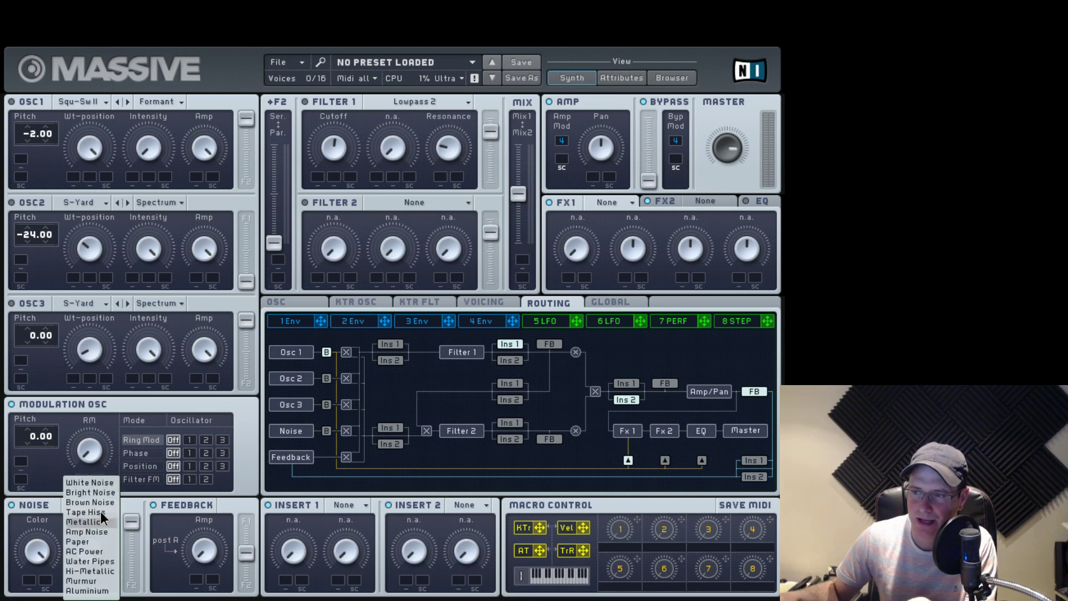
{"action": "left_click", "coordinate": [102, 512]}
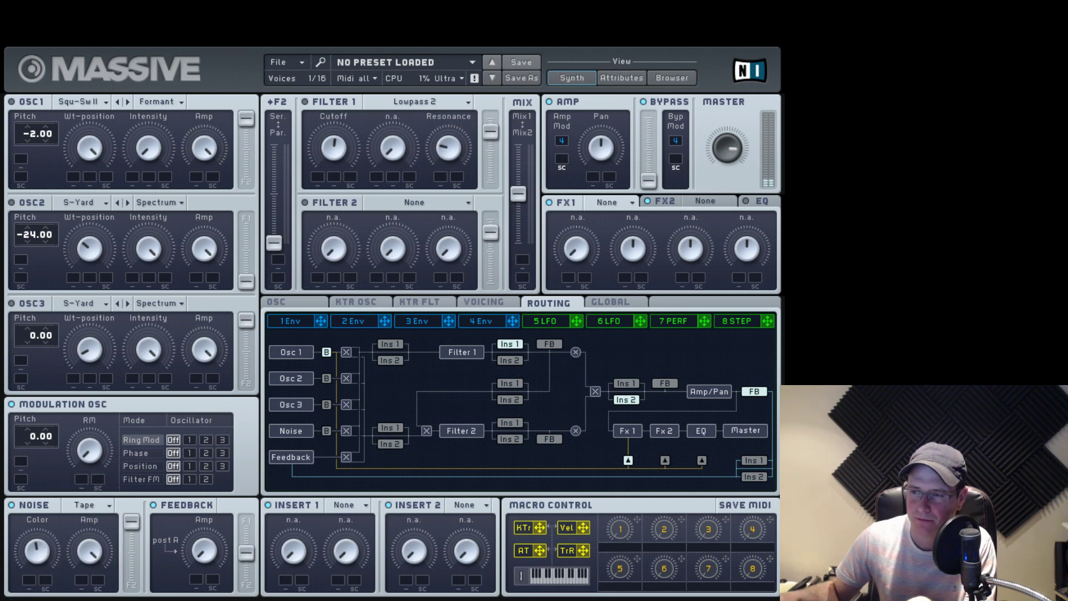
Switch the noise type to Metallic and adjust its Color to above halfway.
{"action": "left_click", "coordinate": [78, 508]}
{"action": "left_click", "coordinate": [85, 523]}
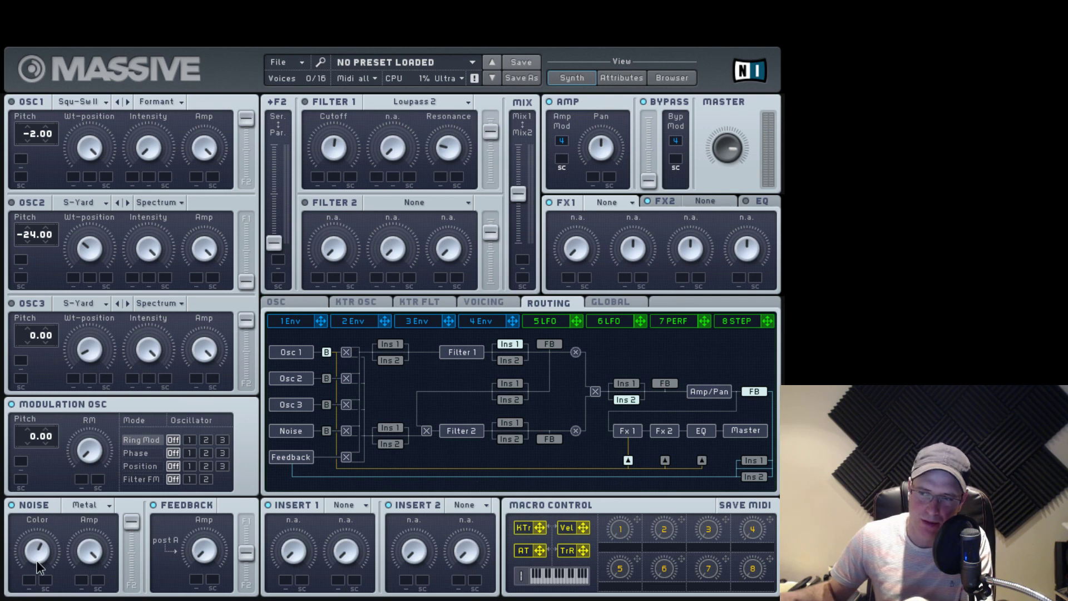
{"action": "left_click_drag", "start_coordinate": [49, 515], "coordinate": [82, 525]}
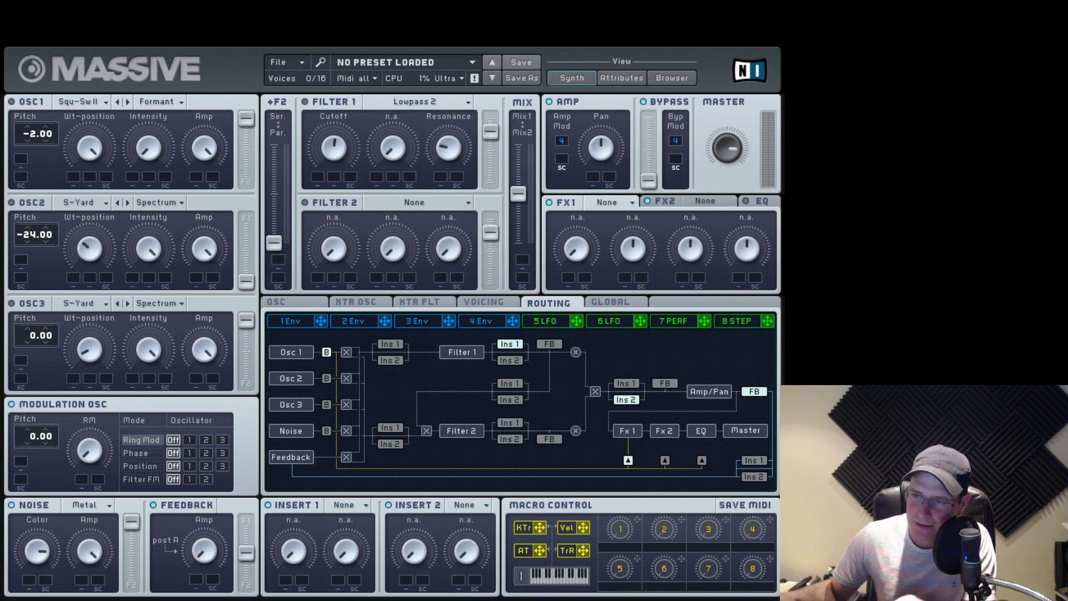
Audition Amp Noise with Color at maximum, and Paper noise with a Color sweep.
{"action": "left_click", "coordinate": [104, 508]}
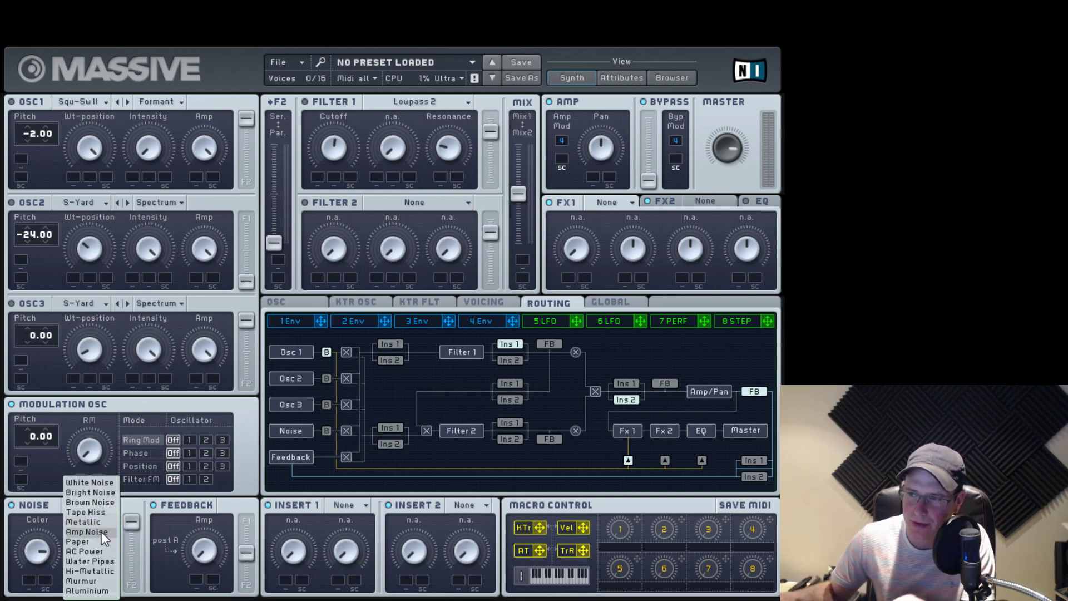
{"action": "left_click", "coordinate": [101, 532]}
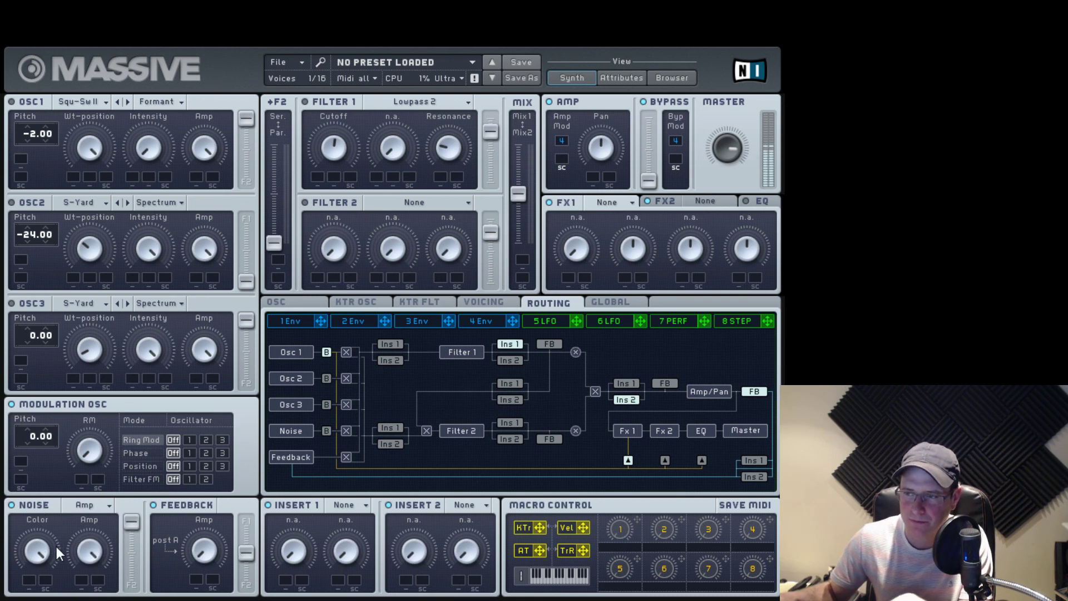
{"action": "left_click", "coordinate": [96, 505]}
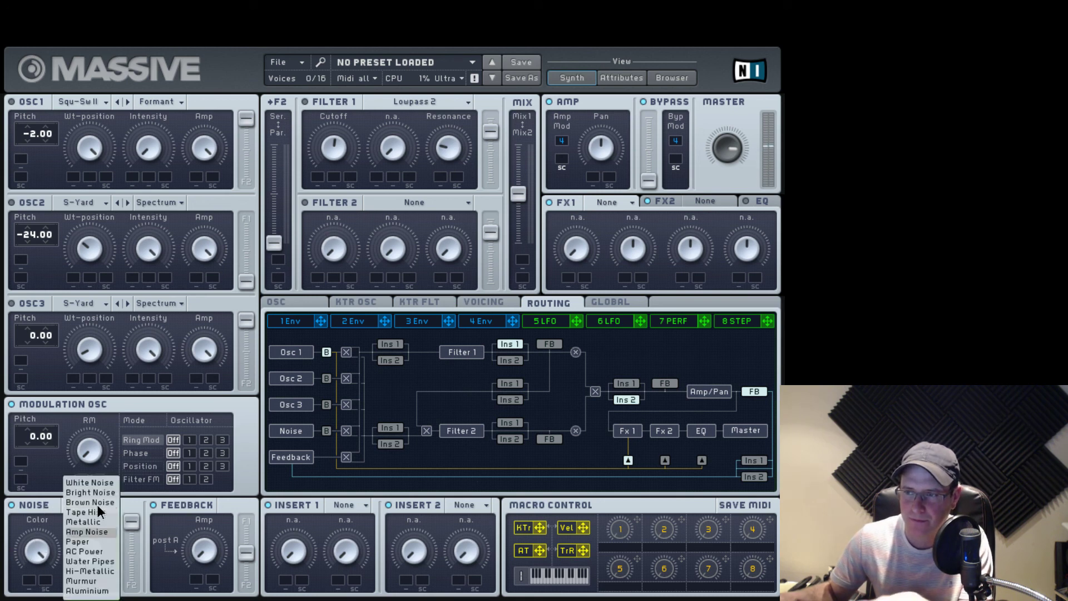
{"action": "left_click", "coordinate": [95, 543]}
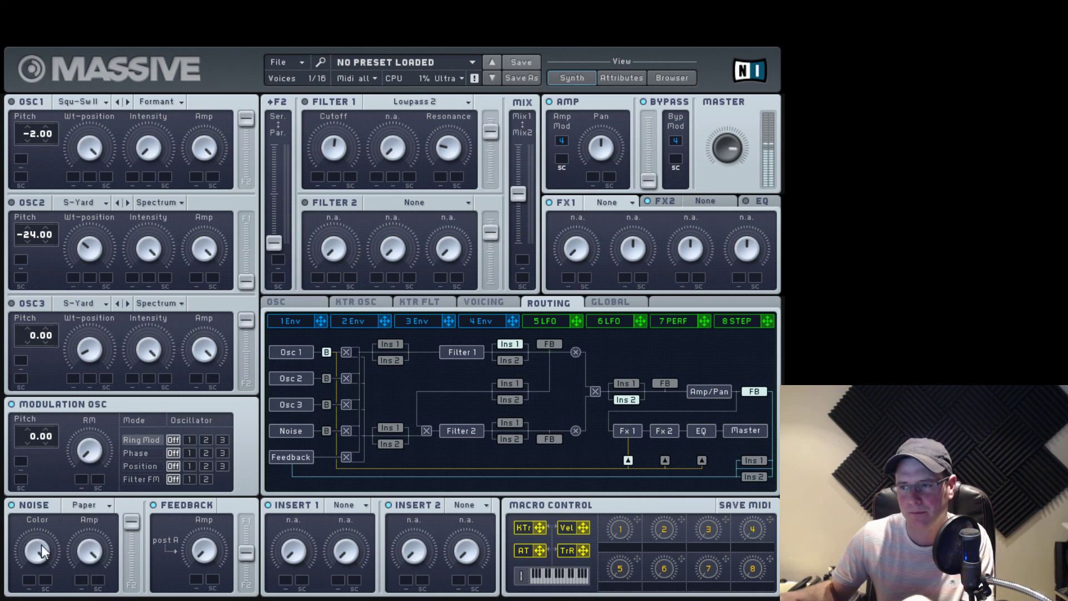
{"action": "left_click_drag", "start_coordinate": [43, 553], "coordinate": [45, 583]}
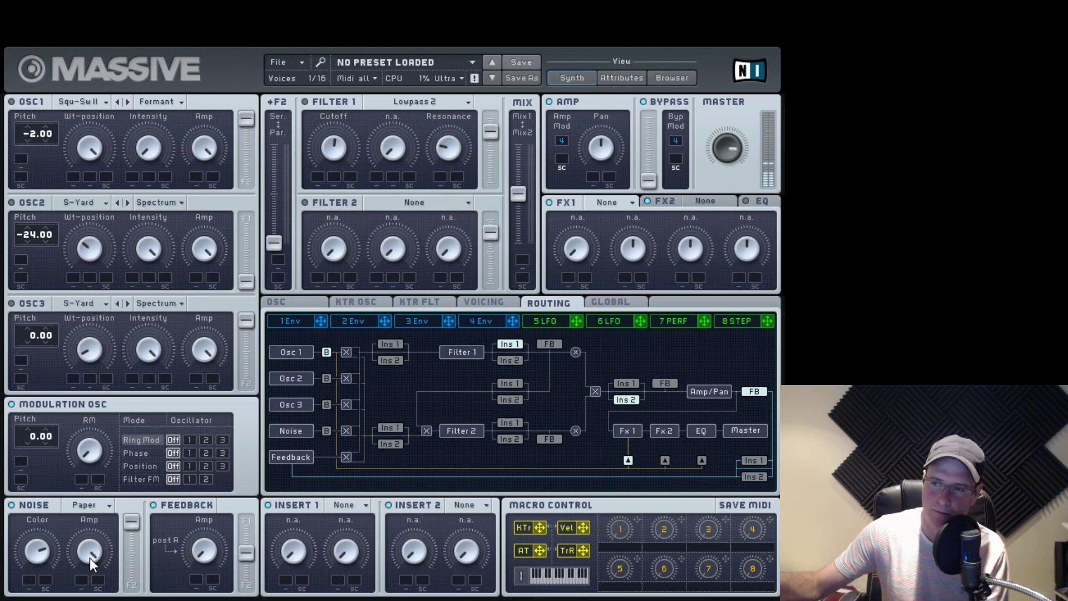
Change the noise type from Paper to AC Power.
{"action": "left_click", "coordinate": [109, 503]}
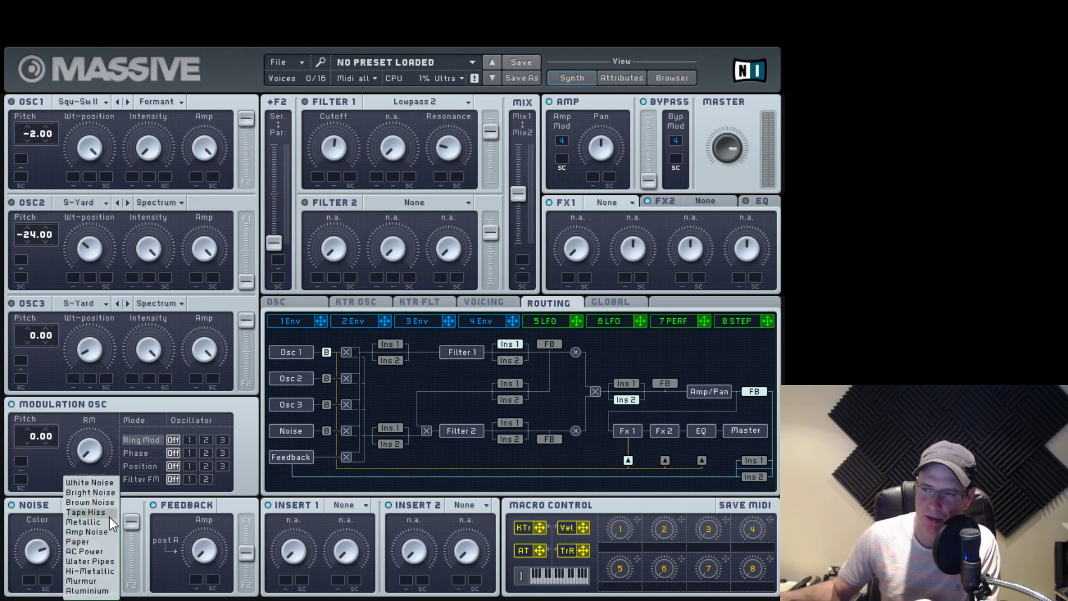
{"action": "left_click", "coordinate": [92, 544]}
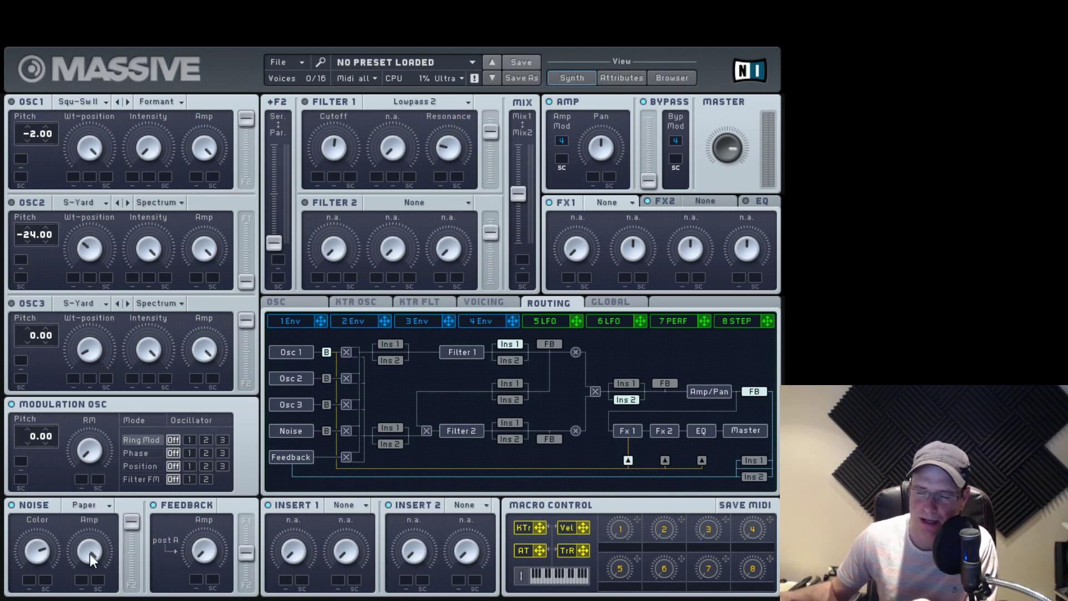
{"action": "left_click", "coordinate": [103, 508]}
{"action": "left_click", "coordinate": [91, 552]}
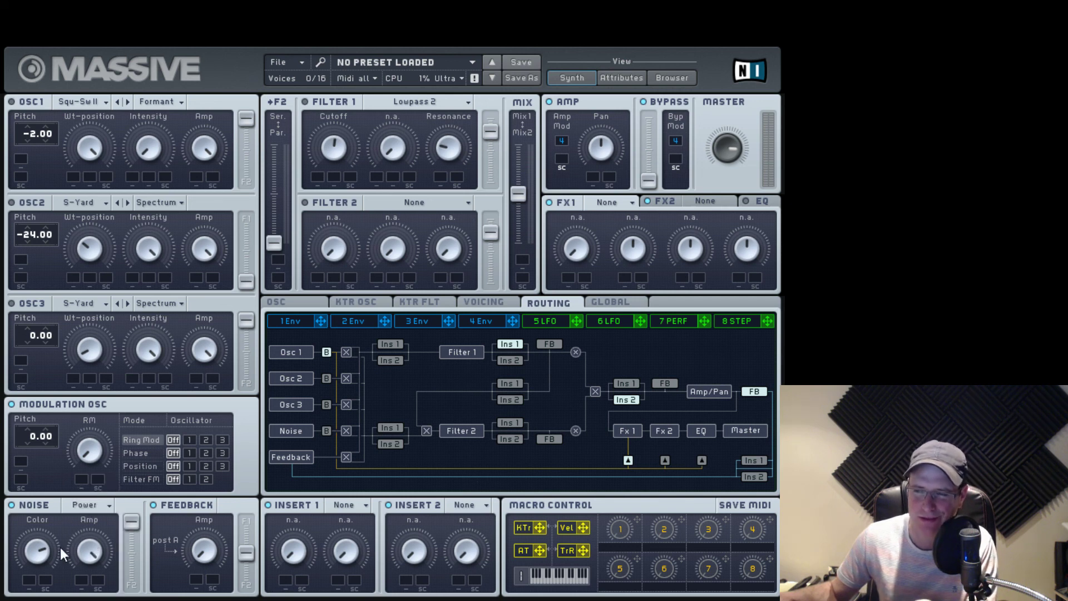
Switch the noise type to Water Pipes and sweep its Color down and back up to maximum.
{"action": "left_click", "coordinate": [85, 505]}
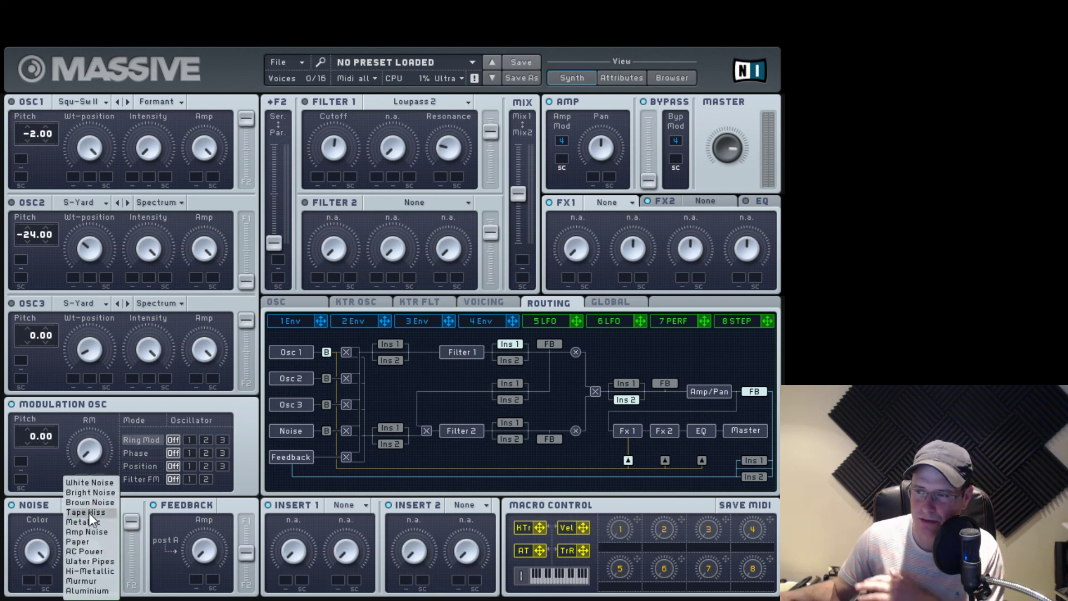
{"action": "left_click", "coordinate": [96, 558]}
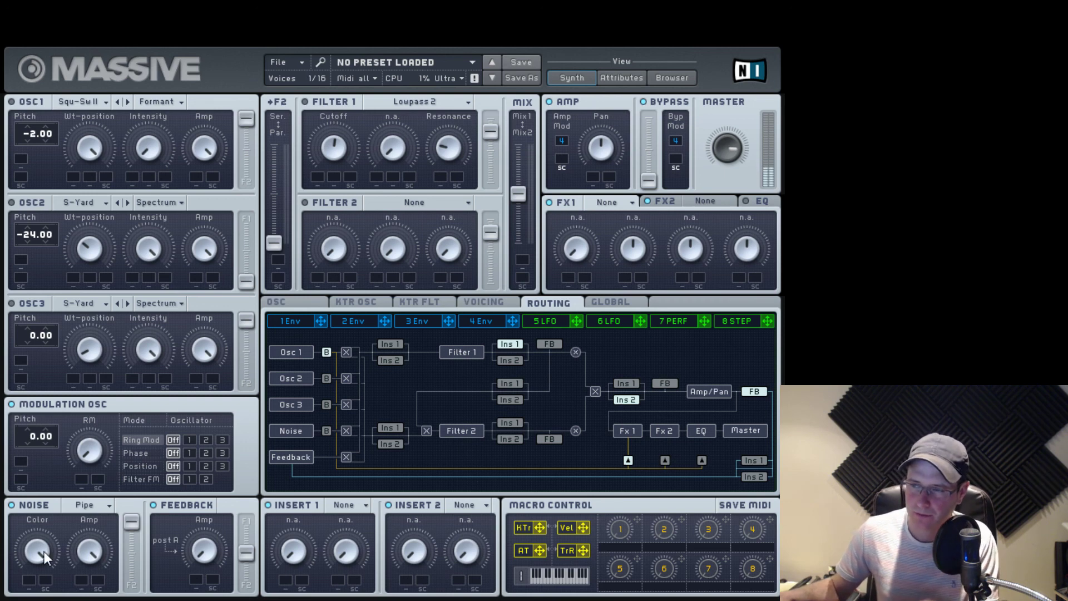
{"action": "left_click_drag", "start_coordinate": [44, 552], "coordinate": [59, 574]}
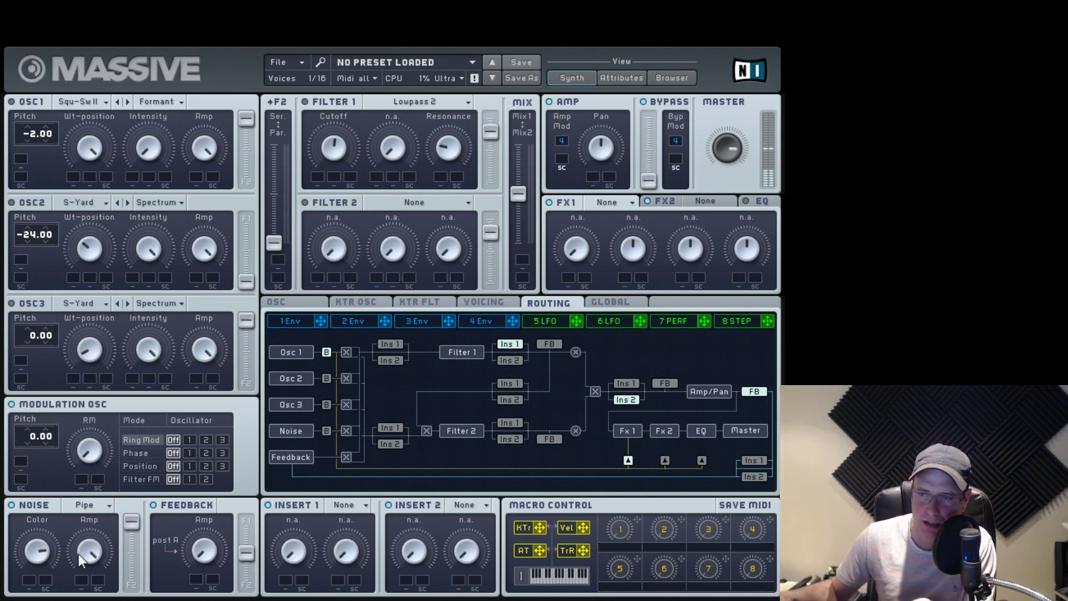
{"action": "left_click_drag", "start_coordinate": [85, 552], "coordinate": [85, 573]}
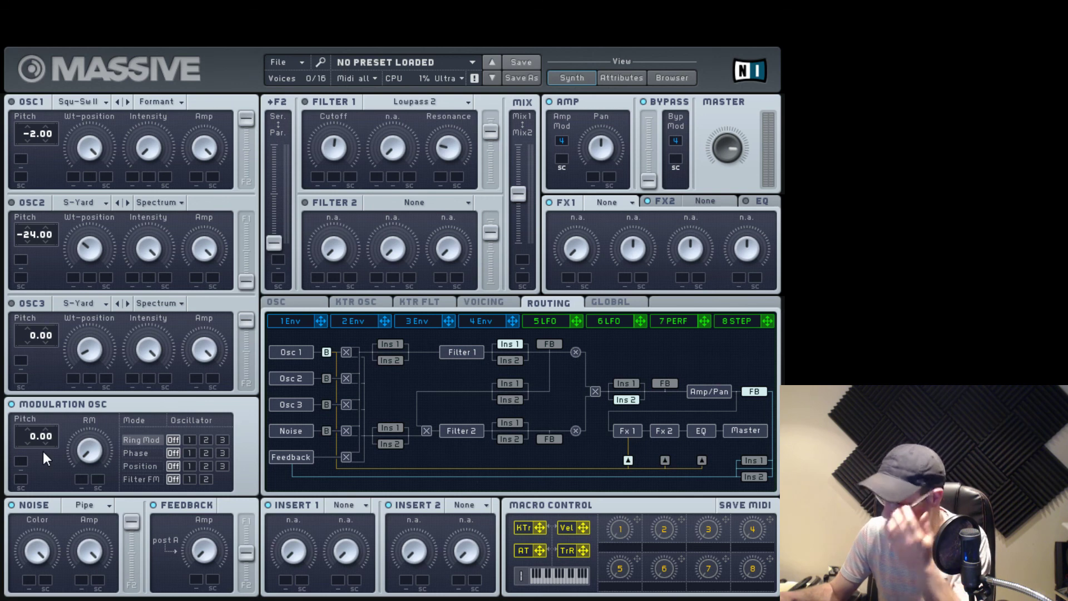
Audition AC Power again with Color at maximum, and Hi-Metallic with Color lowered to about halfway.
{"action": "left_click", "coordinate": [89, 505]}
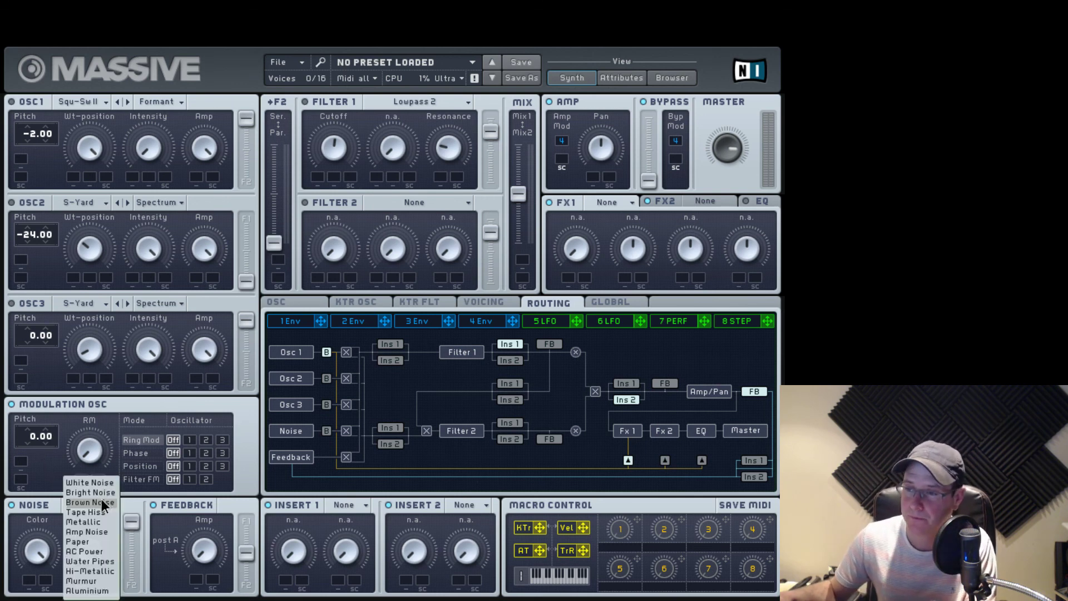
{"action": "left_click", "coordinate": [95, 556]}
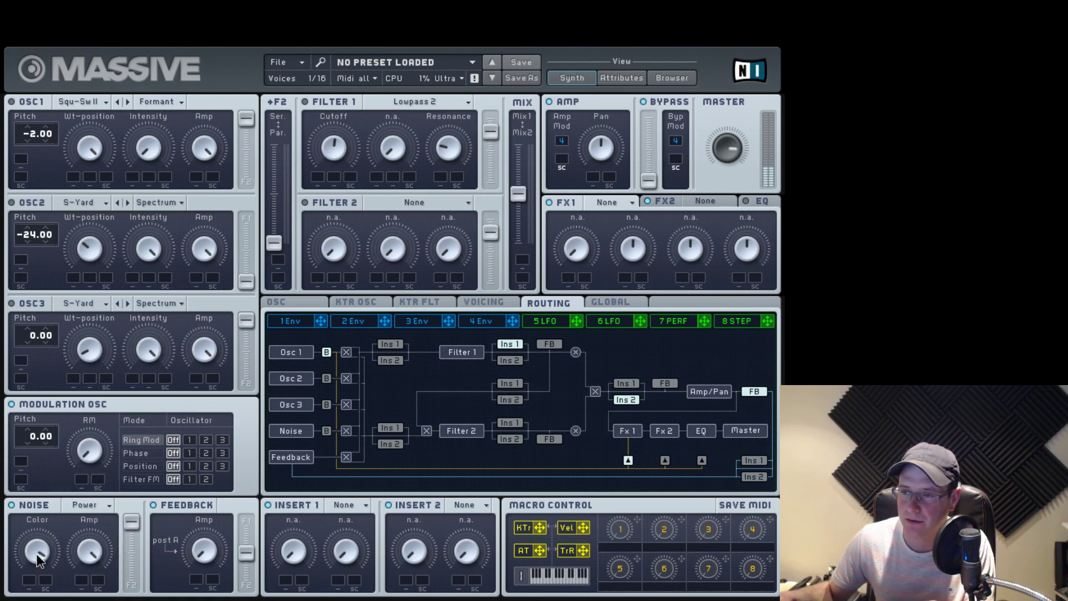
{"action": "left_click", "coordinate": [105, 503]}
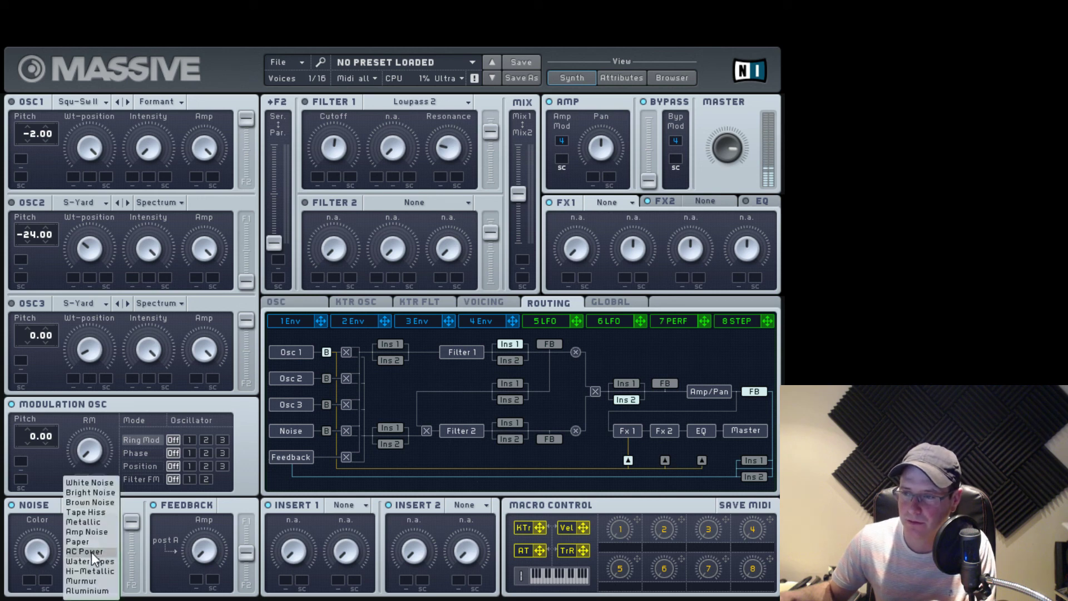
{"action": "left_click", "coordinate": [91, 570]}
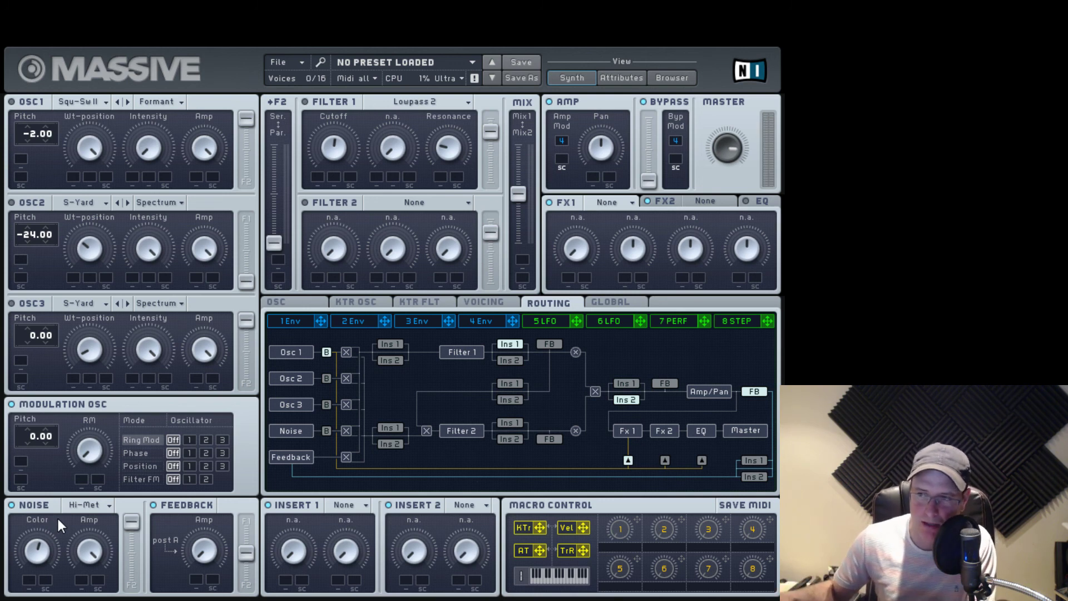
Switch the noise type to Murmur and sweep its Color up and back down below halfway.
{"action": "left_click", "coordinate": [94, 504]}
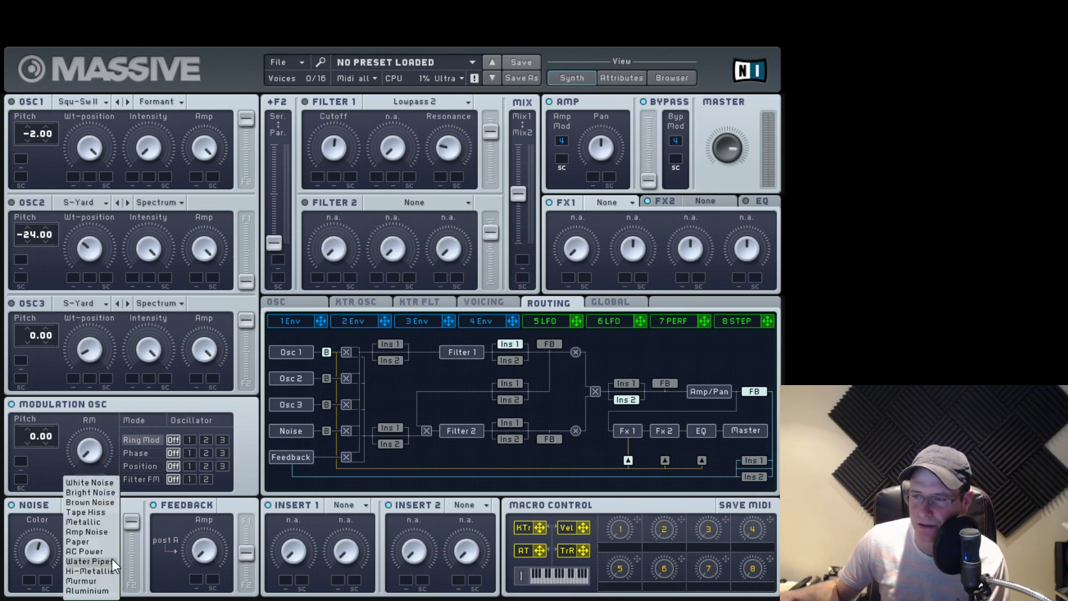
{"action": "left_click", "coordinate": [93, 580]}
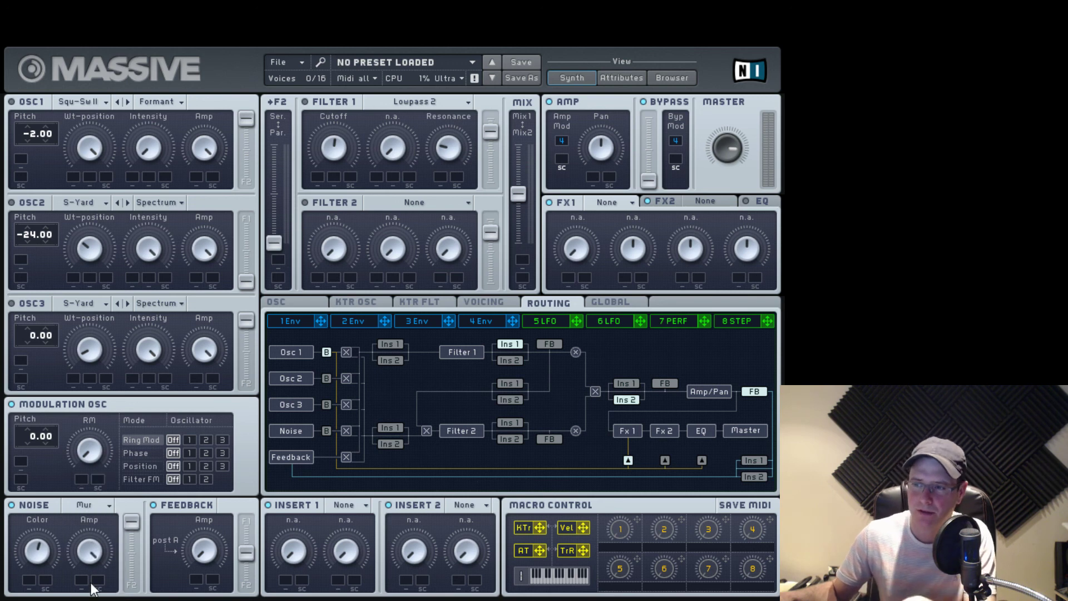
{"action": "left_click_drag", "start_coordinate": [32, 528], "coordinate": [58, 543]}
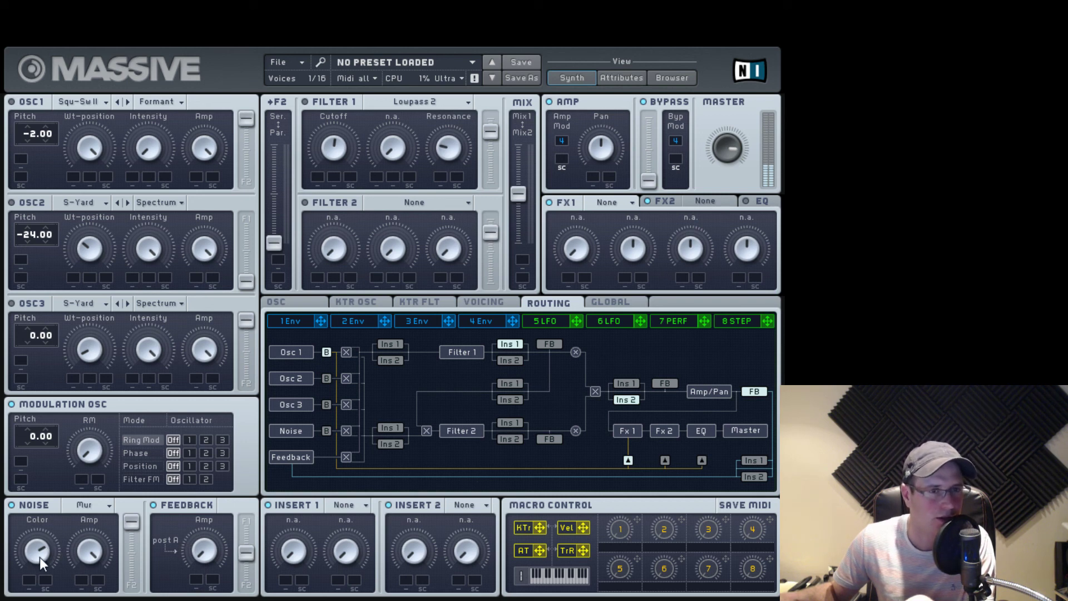
{"action": "left_click_drag", "start_coordinate": [49, 550], "coordinate": [60, 516]}
{"action": "left_click_drag", "start_coordinate": [53, 554], "coordinate": [52, 581]}
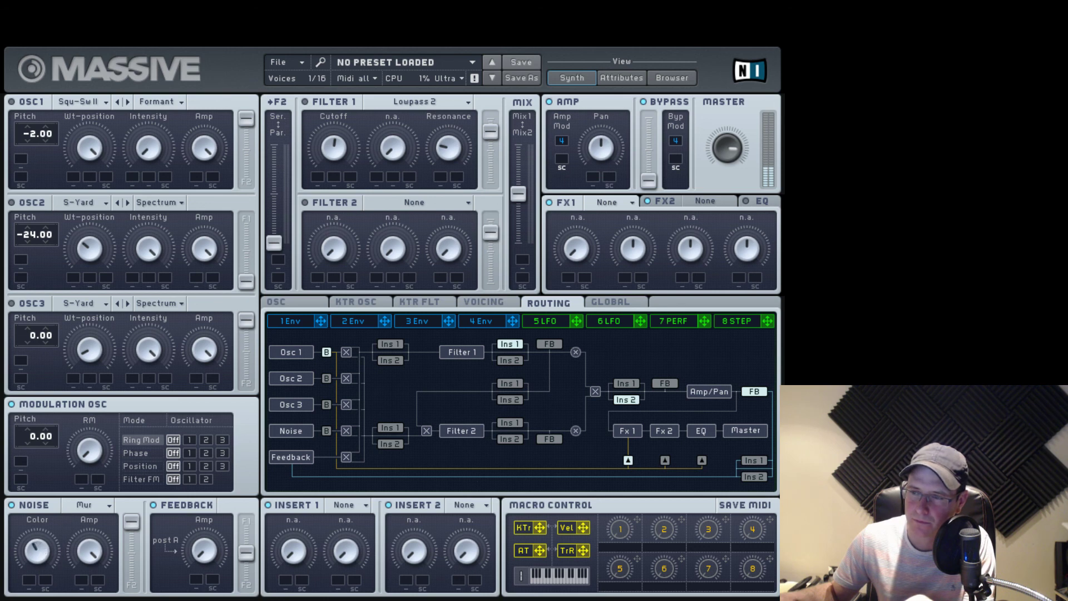
Switch the noise type to Aluminium and sweep its Color down to minimum.
{"action": "left_click", "coordinate": [108, 506]}
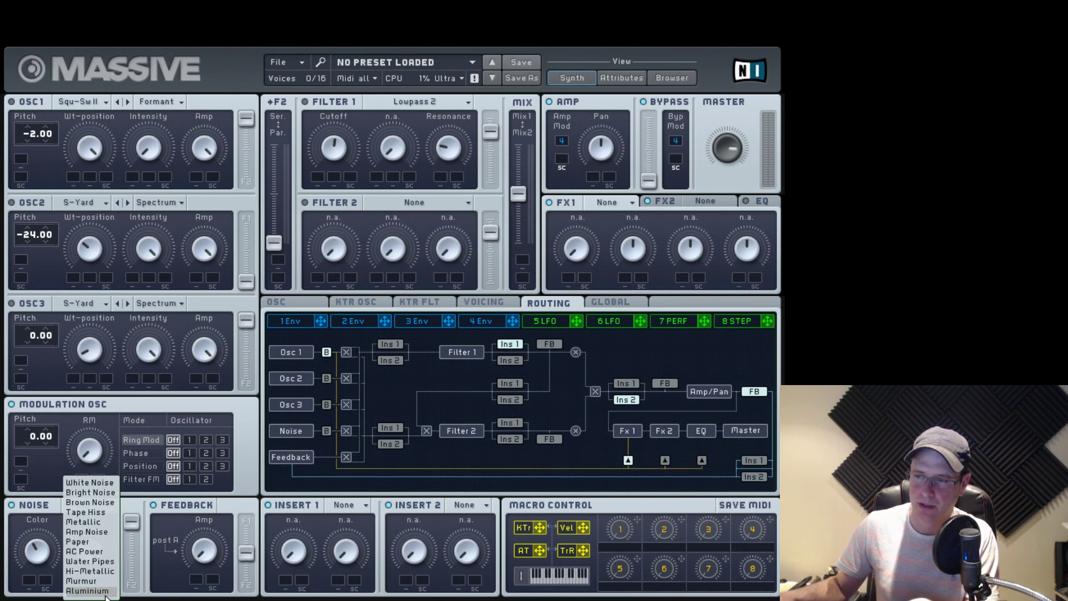
{"action": "left_click", "coordinate": [89, 591]}
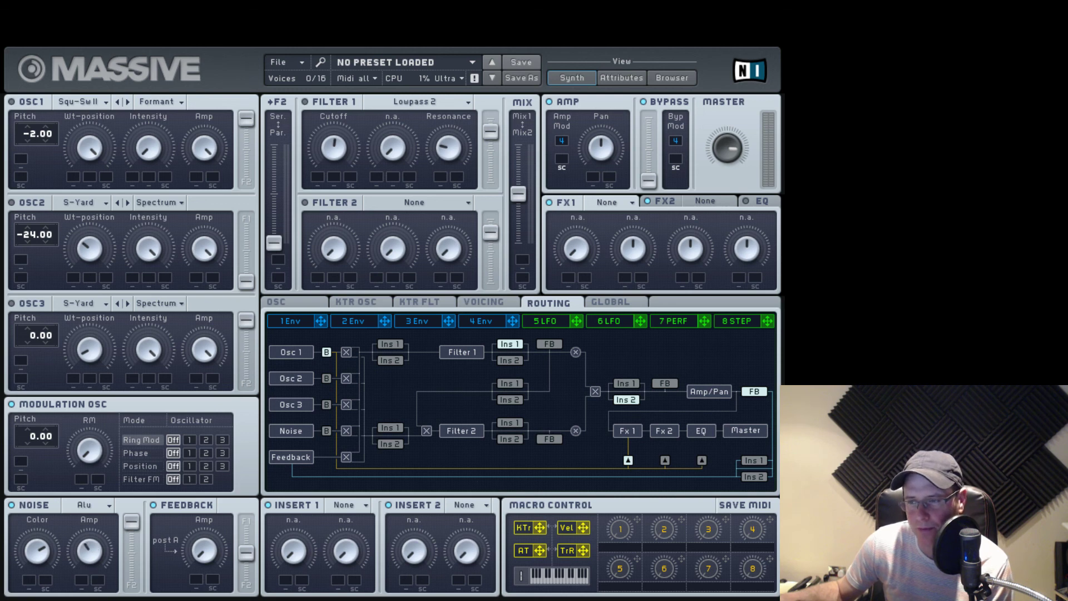
{"action": "left_click_drag", "start_coordinate": [37, 544], "coordinate": [54, 600]}
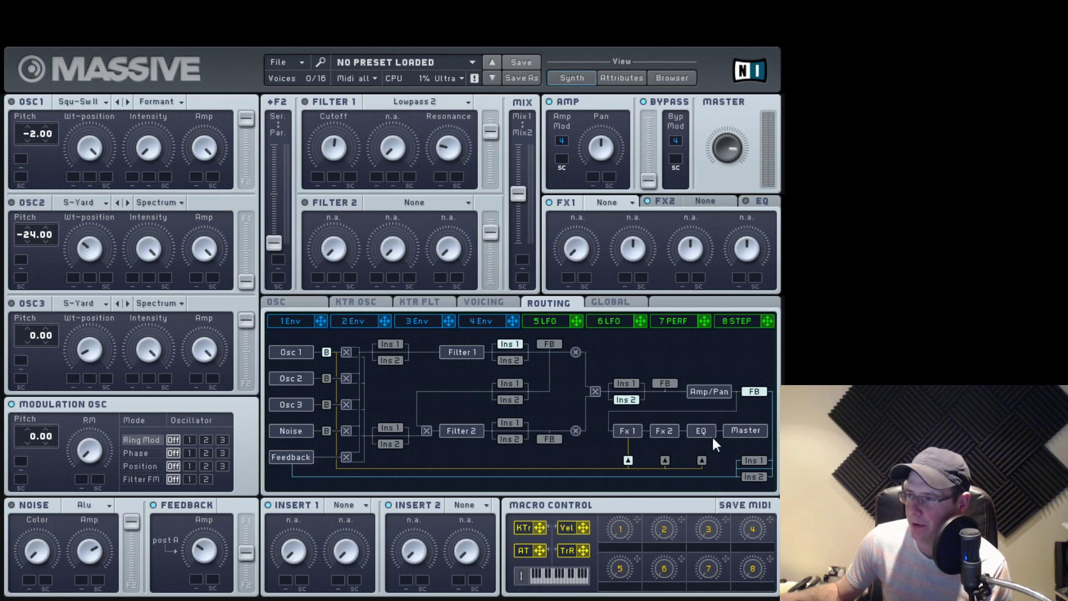
Take the feedback from after Filter 2 and route it fully to F1, with Filter 1 switched on and its Cutoff at maximum.
{"action": "left_click", "coordinate": [551, 439]}
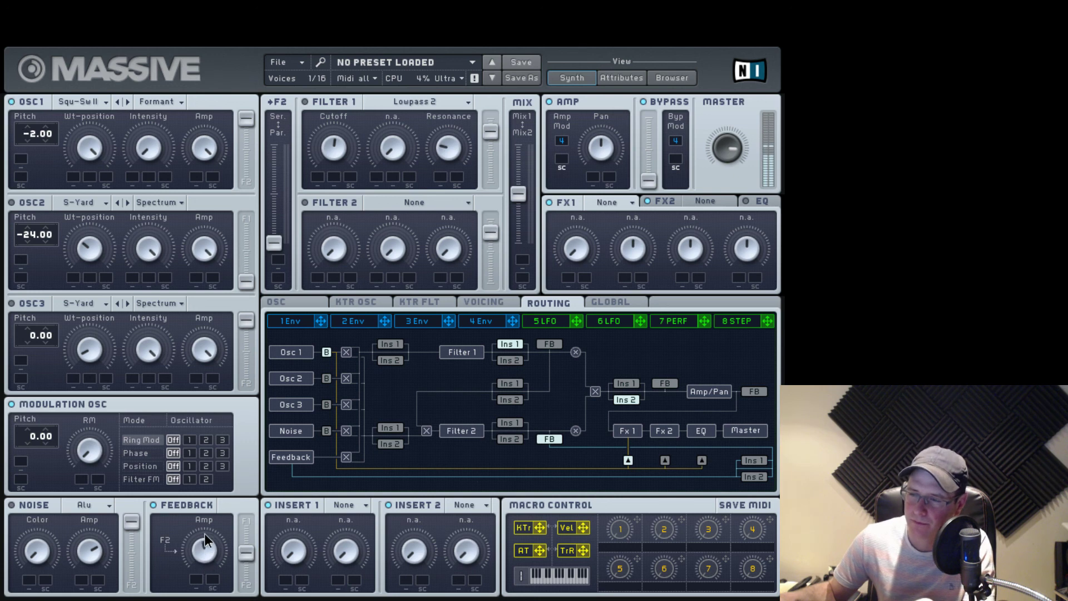
{"action": "left_click_drag", "start_coordinate": [251, 547], "coordinate": [251, 526]}
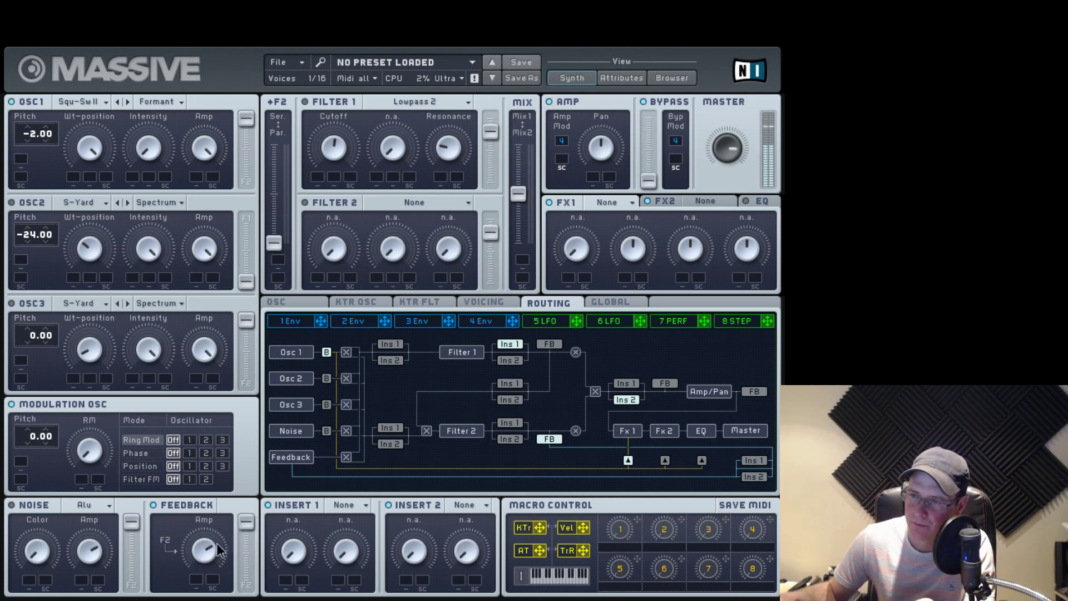
{"action": "left_click", "coordinate": [305, 101]}
{"action": "left_click_drag", "start_coordinate": [327, 145], "coordinate": [327, 161]}
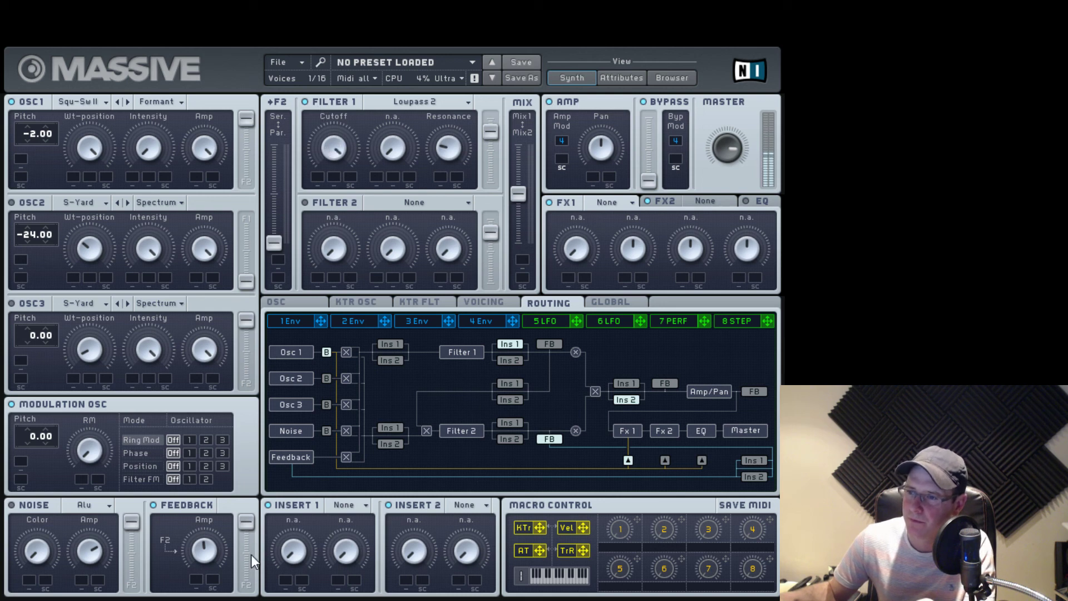
Take the feedback from just before Amp/Pan and raise its Amp to audition stronger feedback.
{"action": "left_click_drag", "start_coordinate": [198, 555], "coordinate": [189, 542]}
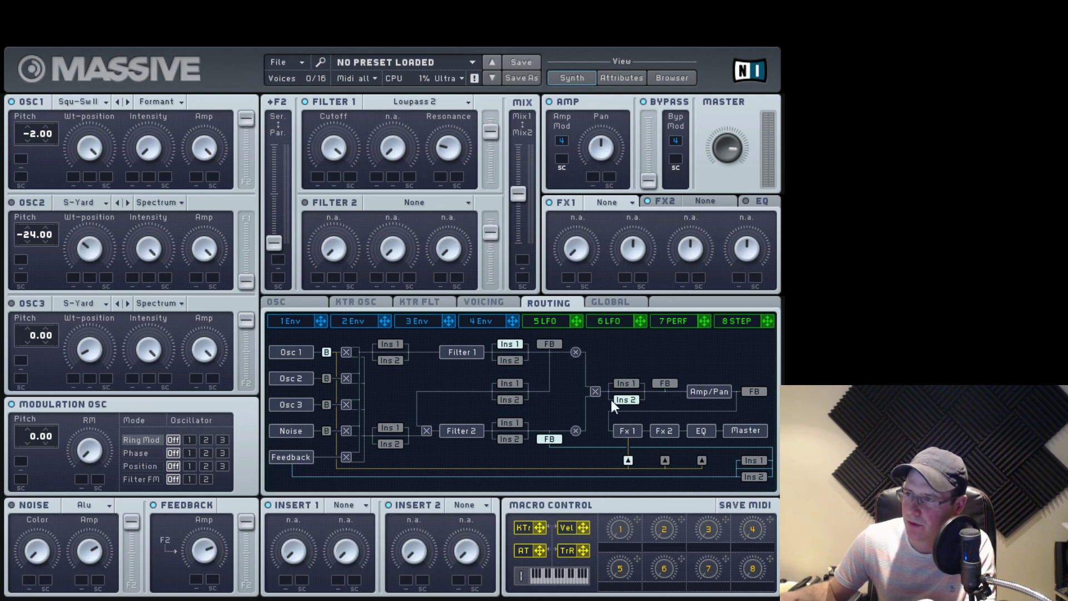
{"action": "left_click", "coordinate": [665, 383]}
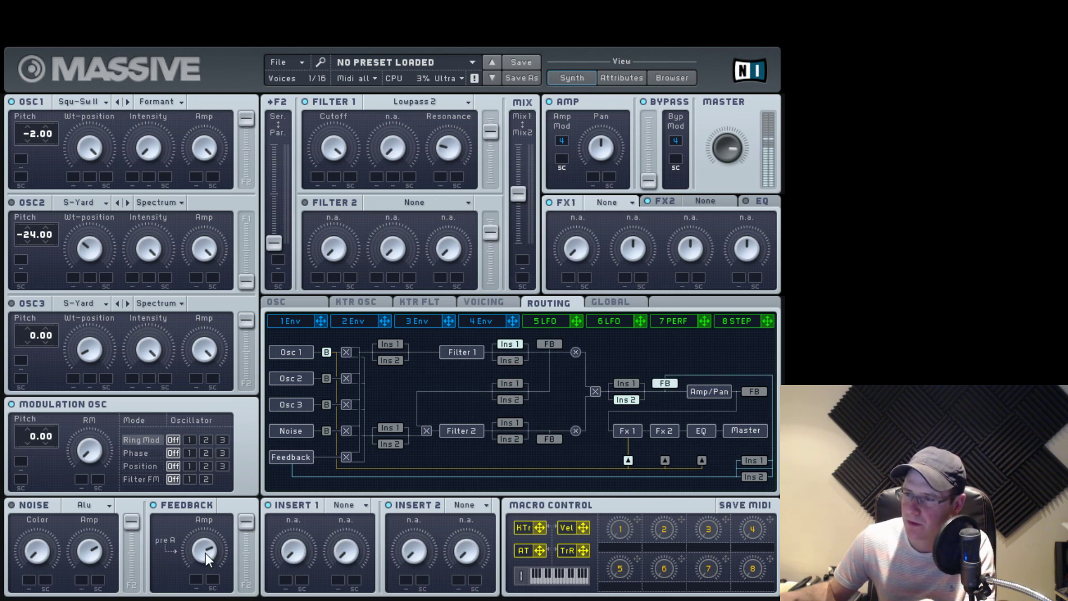
{"action": "mouse_move", "coordinate": [205, 553]}
{"action": "left_mouse_down"}
{"action": "mouse_move", "coordinate": [210, 503]}
{"action": "mouse_move", "coordinate": [214, 567]}
{"action": "left_mouse_up"}
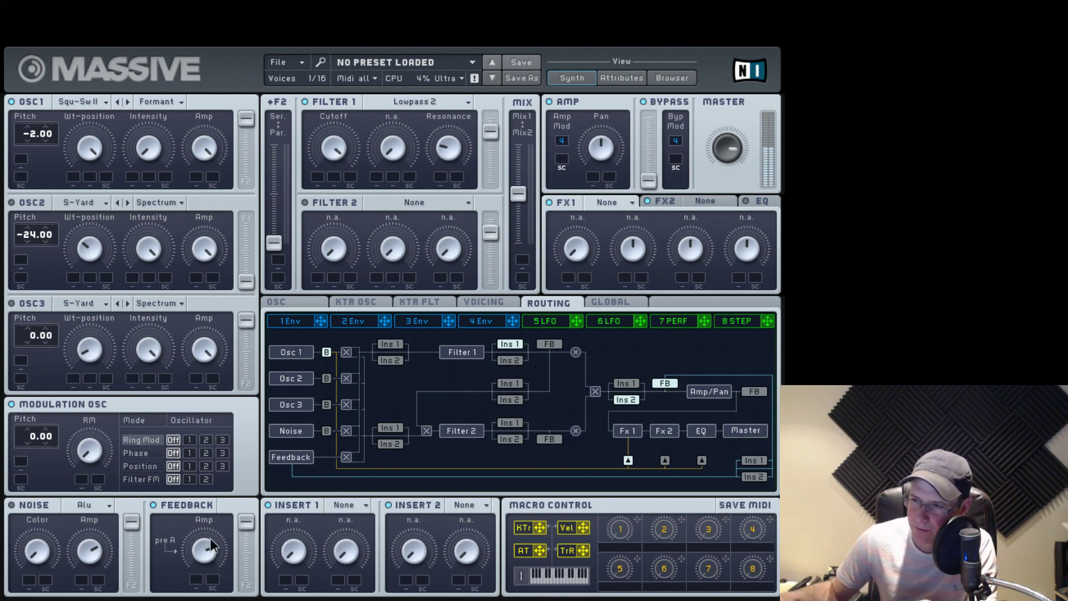
{"action": "left_click_drag", "start_coordinate": [211, 520], "coordinate": [212, 513]}
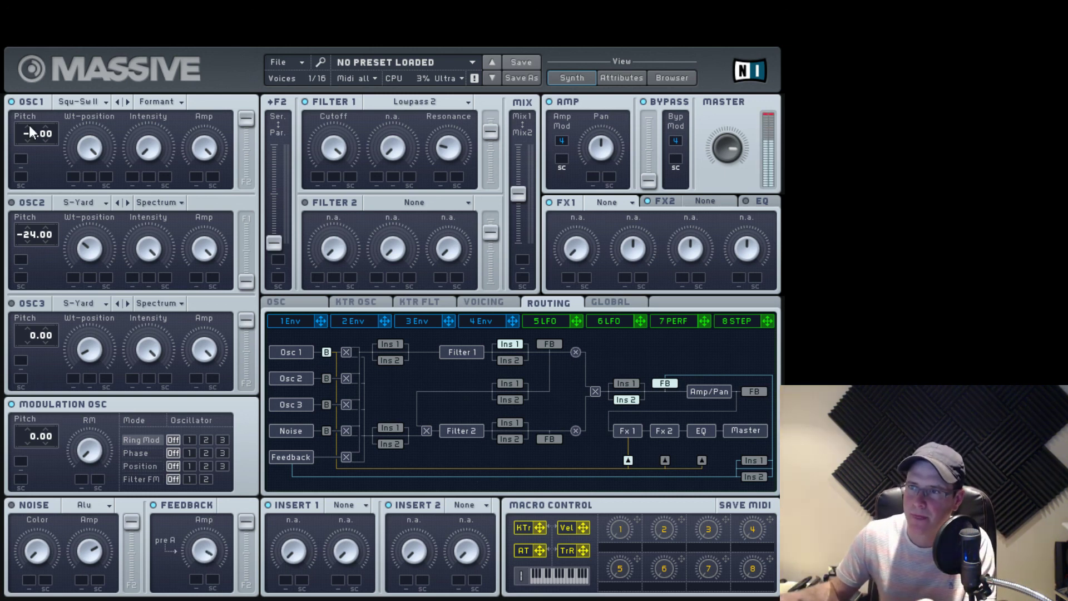
Set the OSC1 Pitch to 0.00 and switch the feedback section off.
{"action": "scroll", "coordinate": [29, 144], "scroll_direction": "down", "scroll_amount": 2}
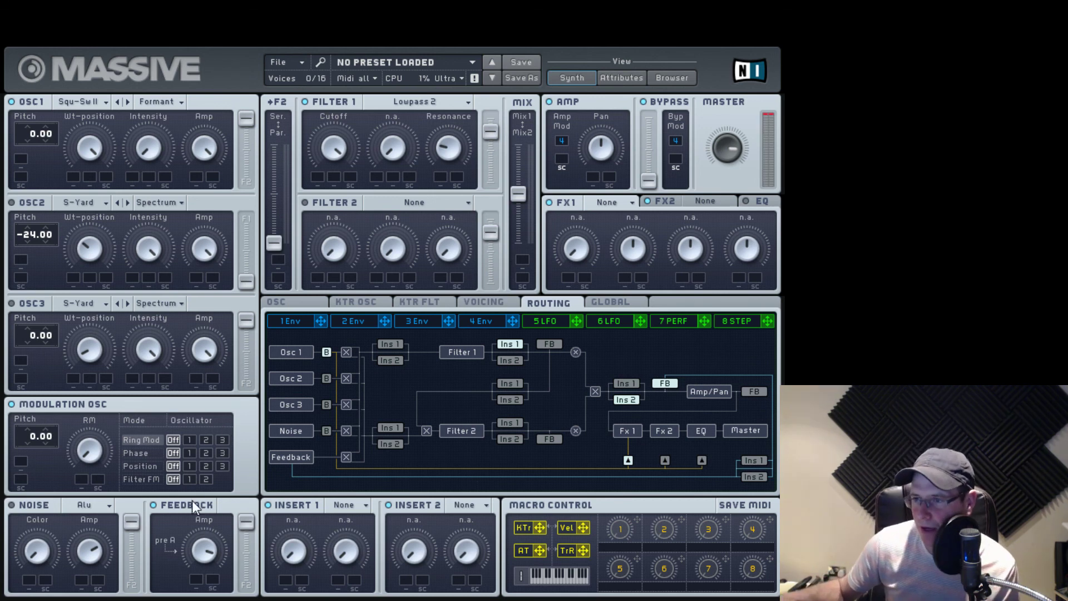
{"action": "left_click", "coordinate": [154, 505]}
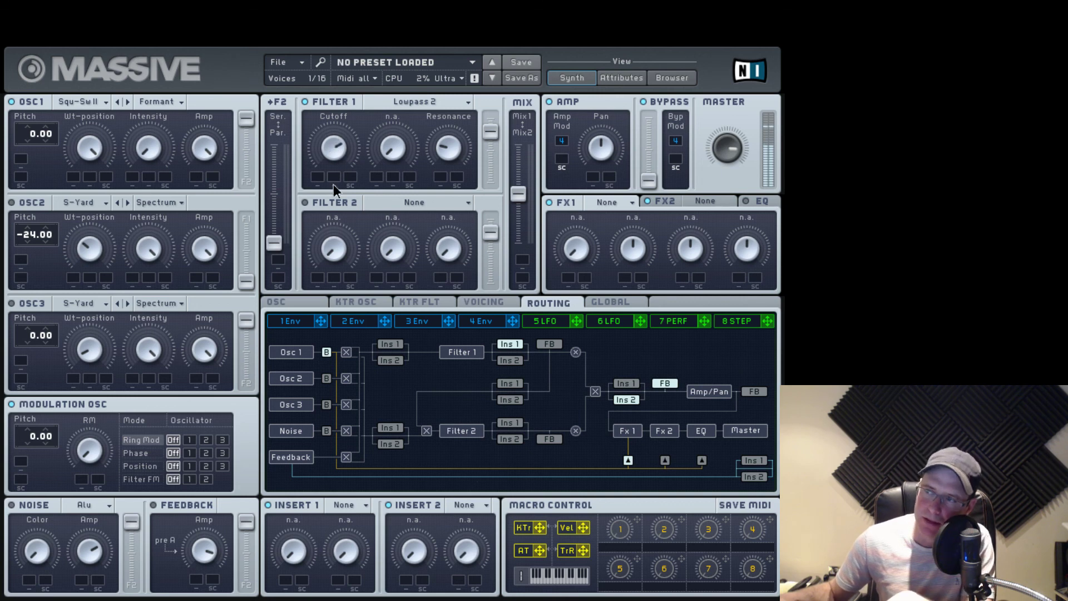
Compare Lowpass 4 and Lowpass 2 on Filter 1 by alternating between them, ending on Lowpass 2.
{"action": "left_click", "coordinate": [418, 103]}
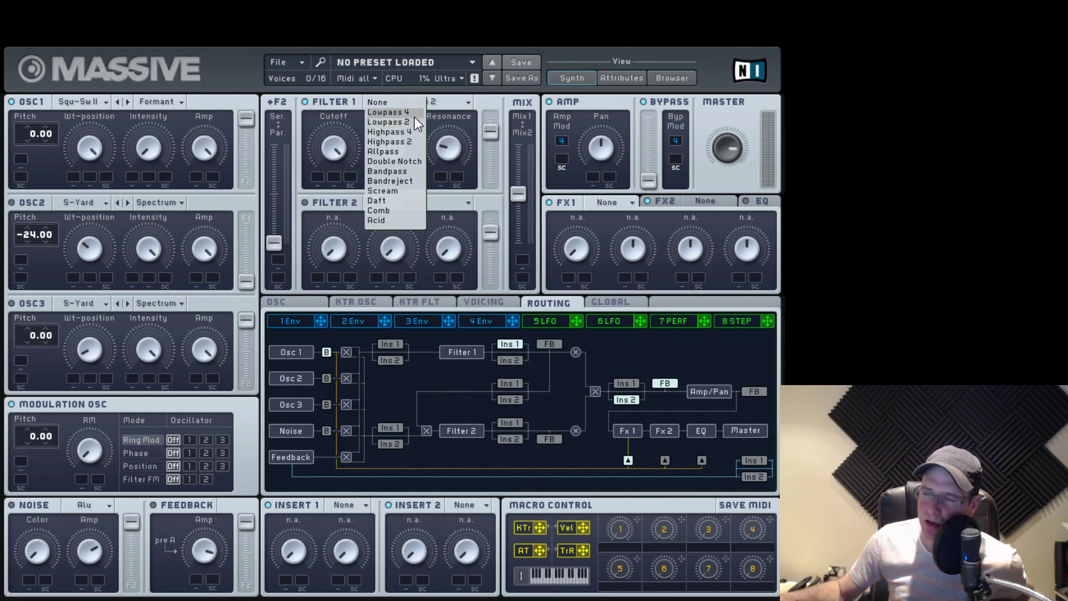
{"action": "left_click", "coordinate": [413, 113]}
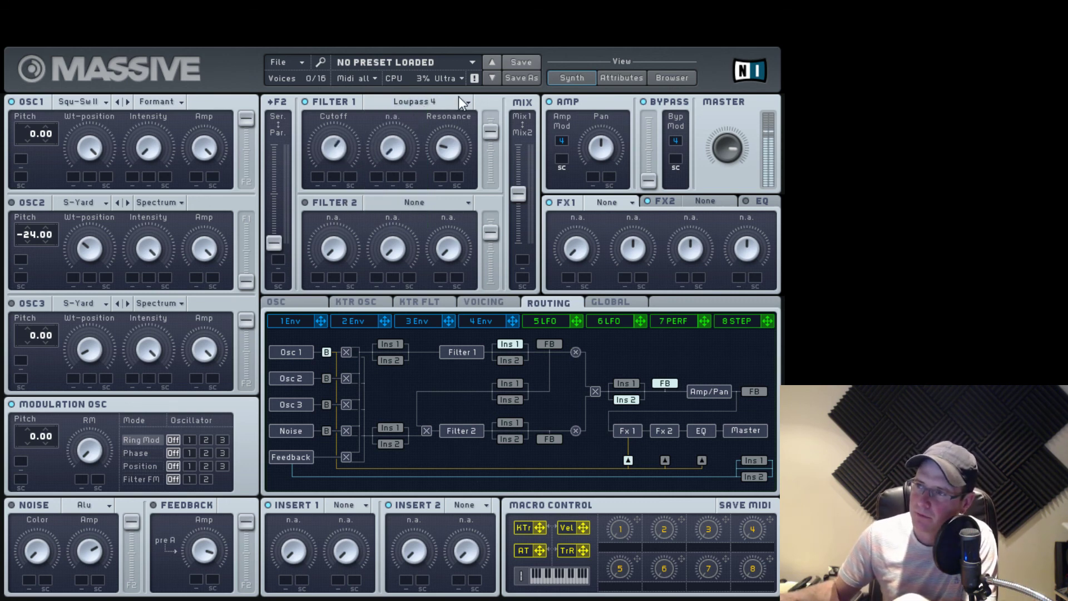
{"action": "left_click", "coordinate": [457, 101]}
{"action": "left_click", "coordinate": [404, 123]}
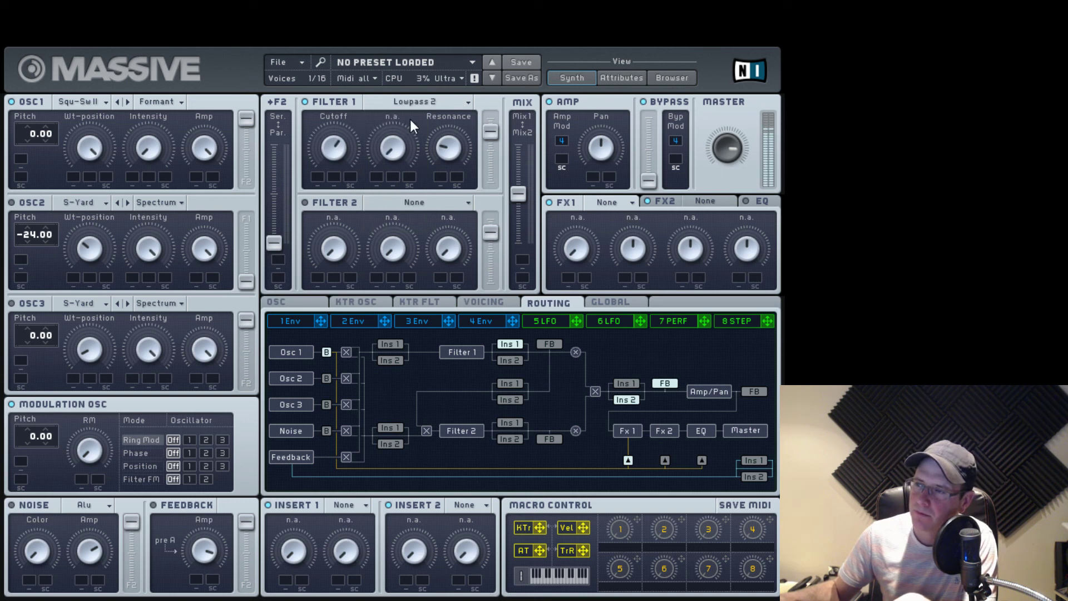
{"action": "left_click", "coordinate": [429, 101]}
{"action": "left_click", "coordinate": [409, 114]}
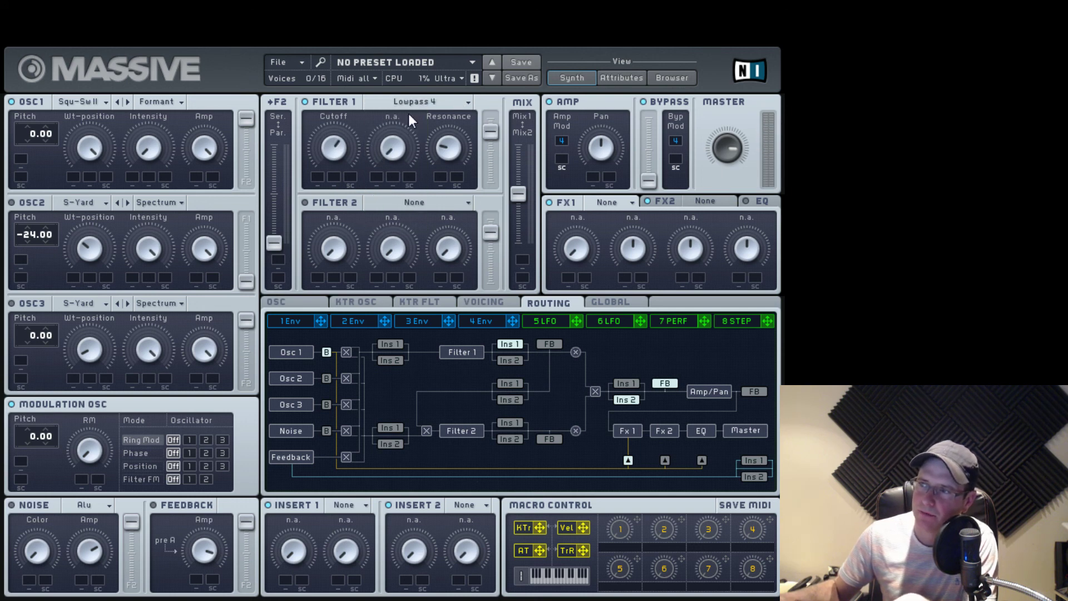
{"action": "left_click", "coordinate": [418, 108]}
{"action": "left_click", "coordinate": [399, 127]}
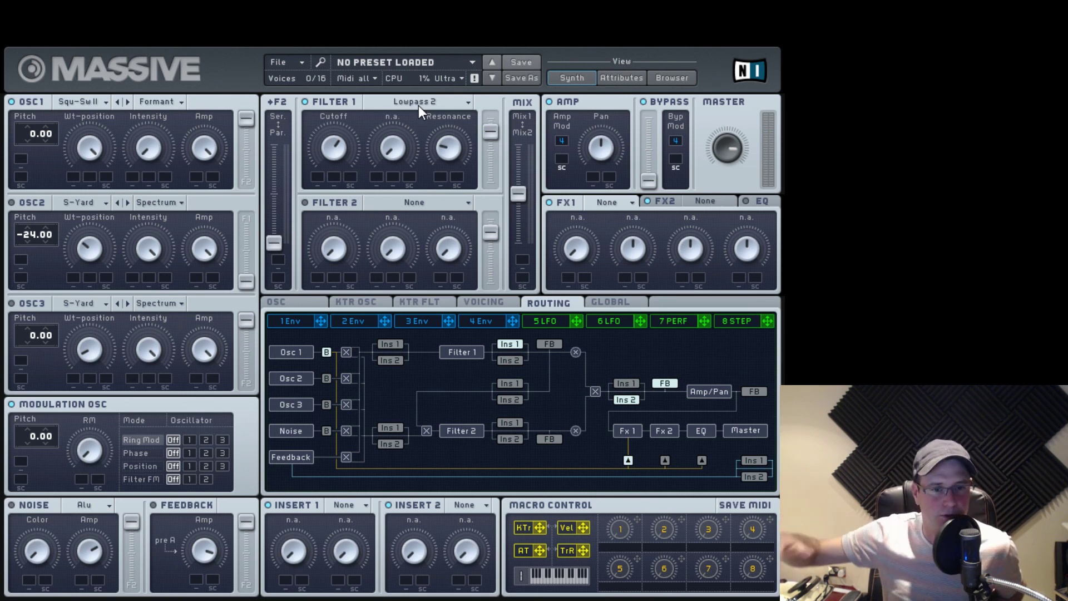
{"action": "left_click", "coordinate": [432, 107]}
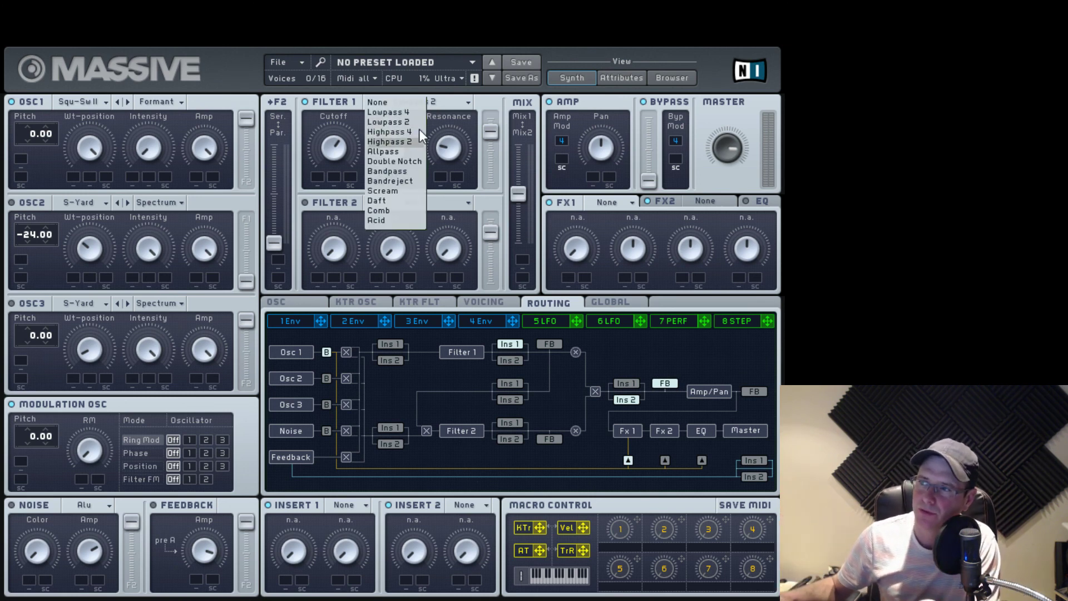
{"action": "left_click", "coordinate": [413, 115]}
{"action": "left_click", "coordinate": [439, 103]}
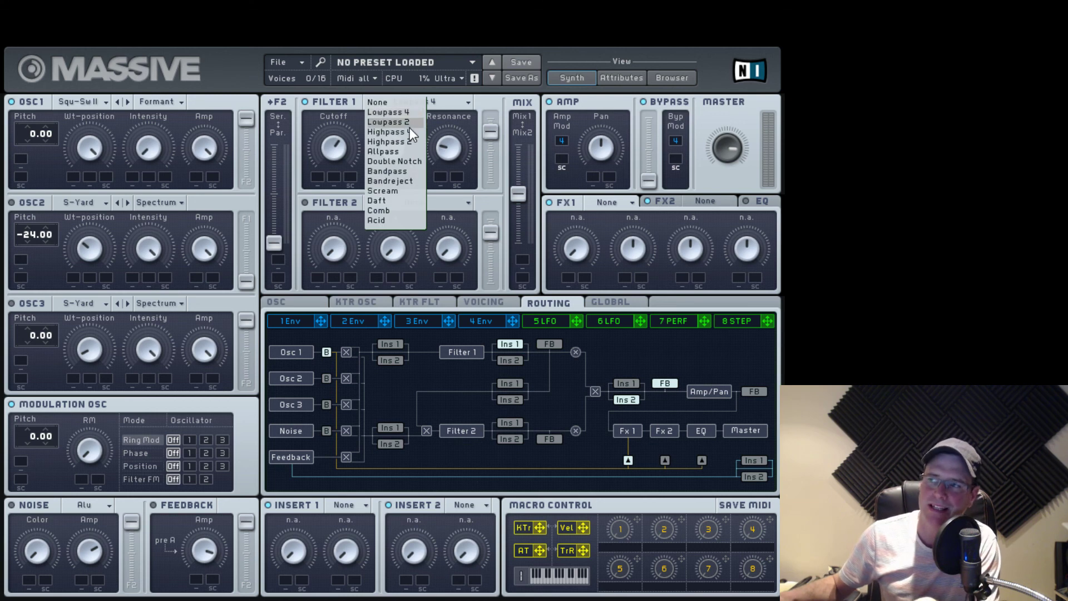
{"action": "left_click", "coordinate": [410, 123]}
Switch Filter 1 to Allpass with its output at maximum, and set the routing fully to serial and the mix fully to Mix1.
{"action": "left_click", "coordinate": [439, 107]}
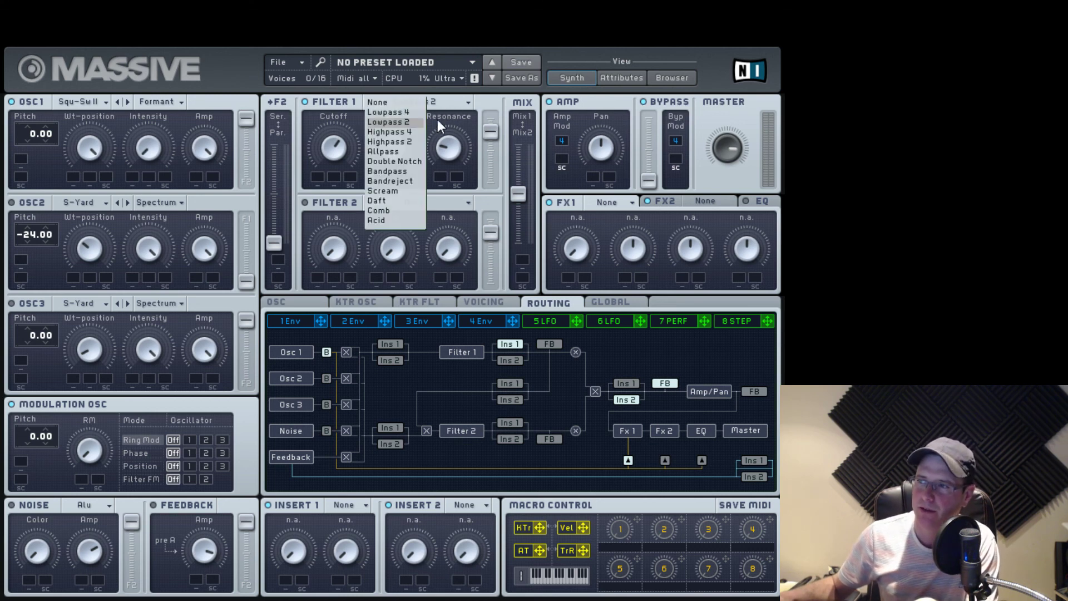
{"action": "left_click", "coordinate": [392, 151]}
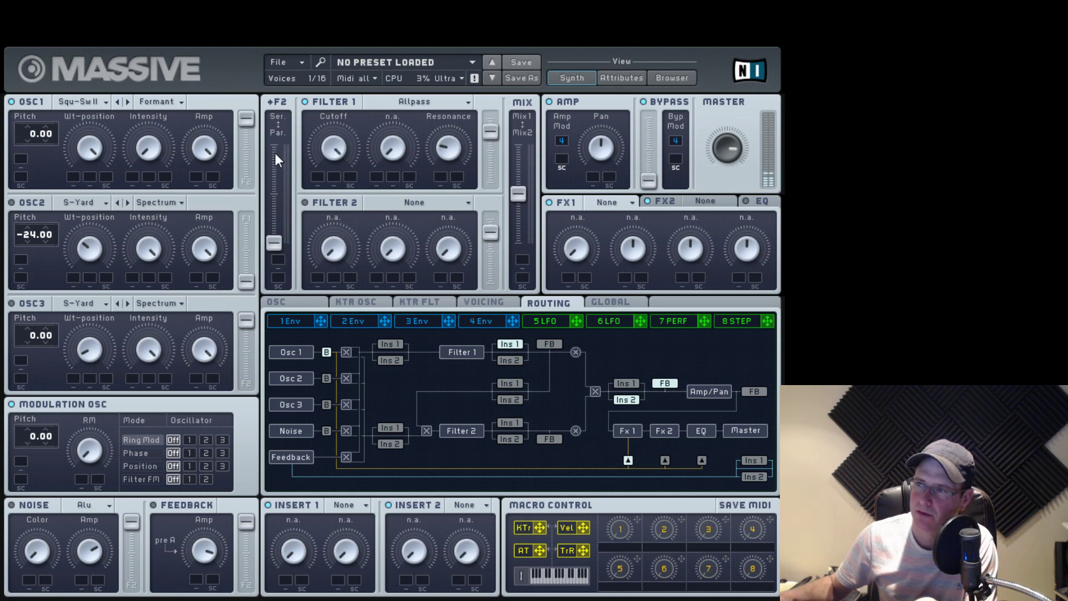
{"action": "left_click_drag", "start_coordinate": [274, 243], "coordinate": [275, 145]}
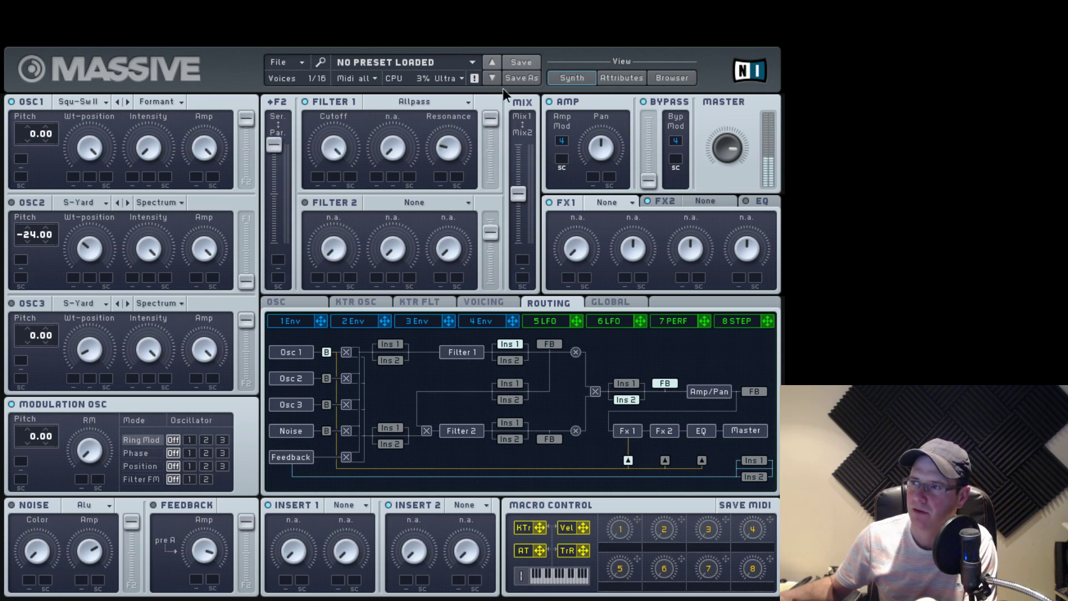
{"action": "left_click_drag", "start_coordinate": [531, 185], "coordinate": [530, 138]}
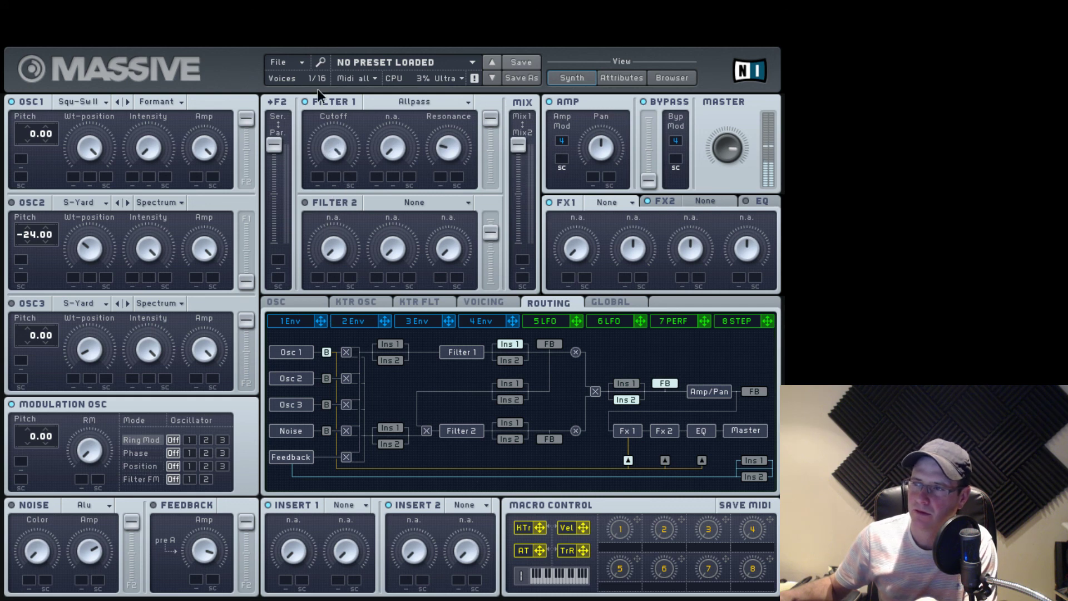
Switch Filter 1 to Double Notch and sweep its Cutoff down below halfway.
{"action": "left_click", "coordinate": [437, 106]}
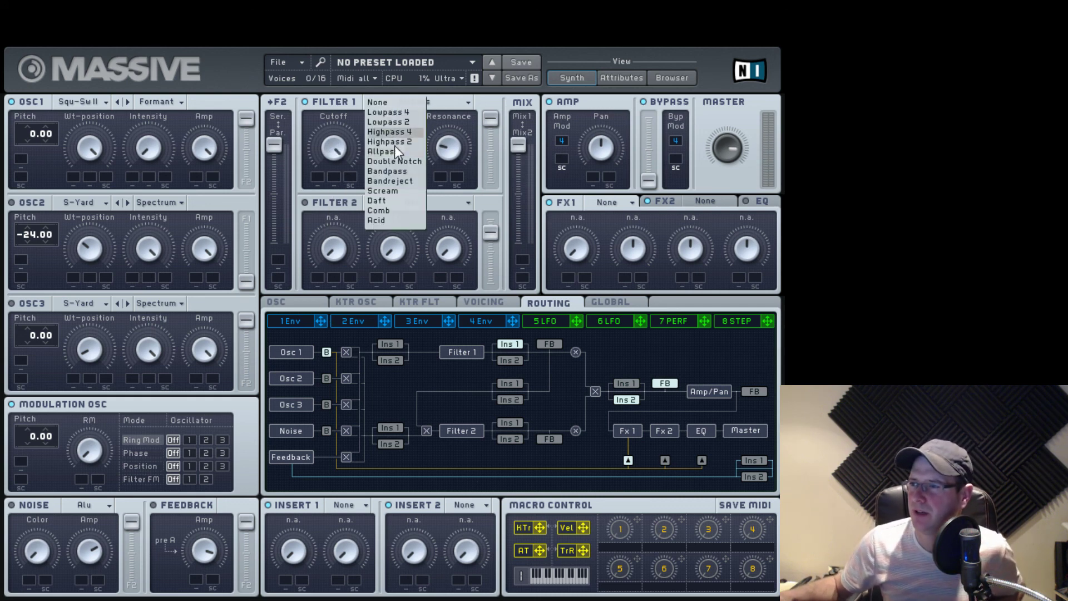
{"action": "left_click", "coordinate": [402, 161]}
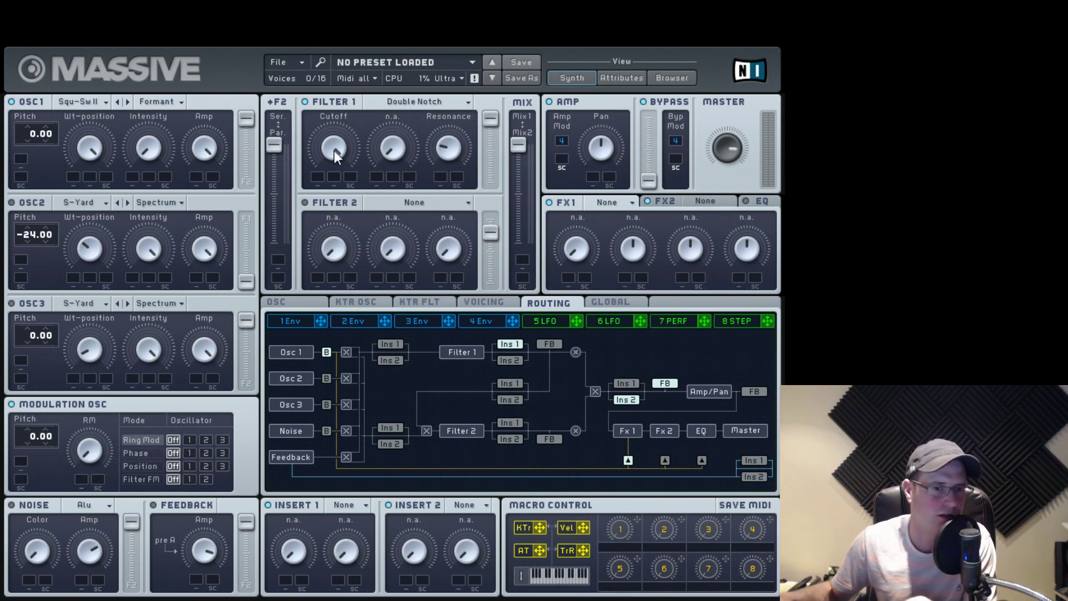
{"action": "left_click_drag", "start_coordinate": [325, 149], "coordinate": [319, 178]}
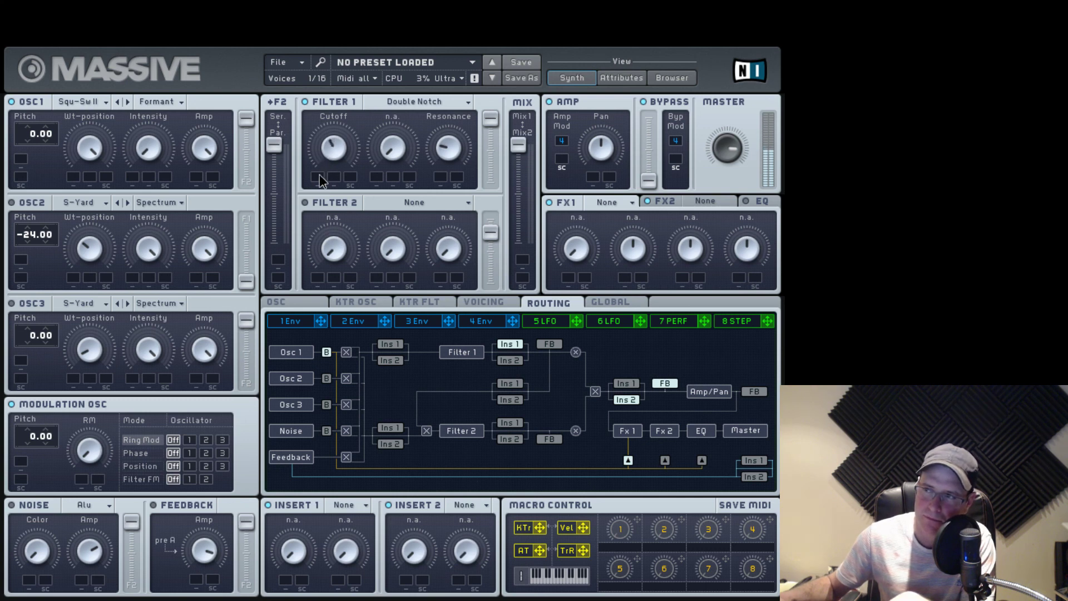
Switch Filter 1 to Bandpass and sweep its Cutoff down to minimum.
{"action": "left_click", "coordinate": [423, 101]}
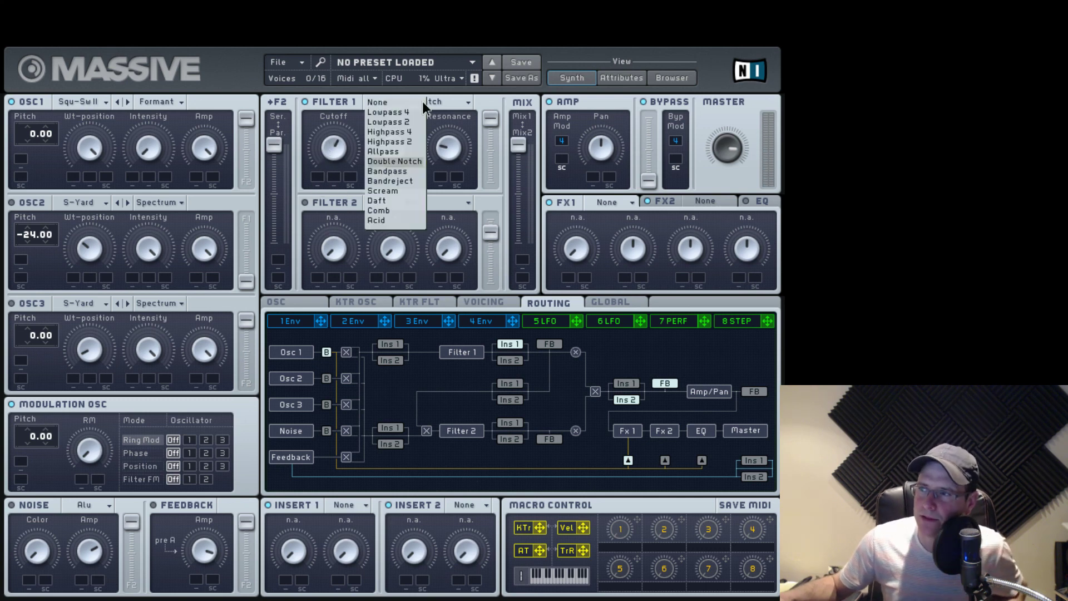
{"action": "left_click", "coordinate": [392, 171]}
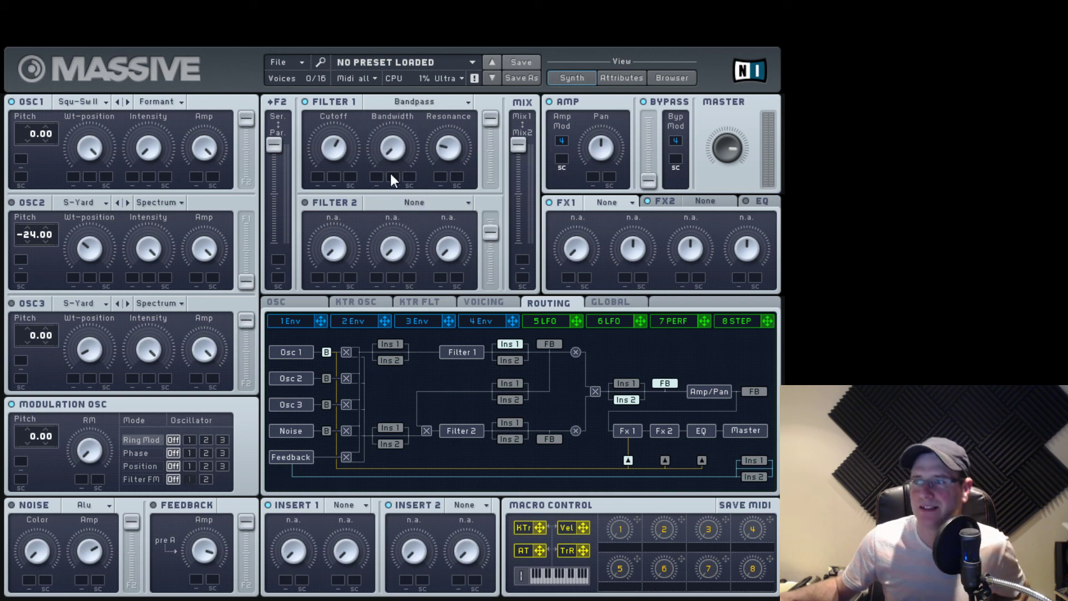
{"action": "left_click_drag", "start_coordinate": [336, 148], "coordinate": [342, 238]}
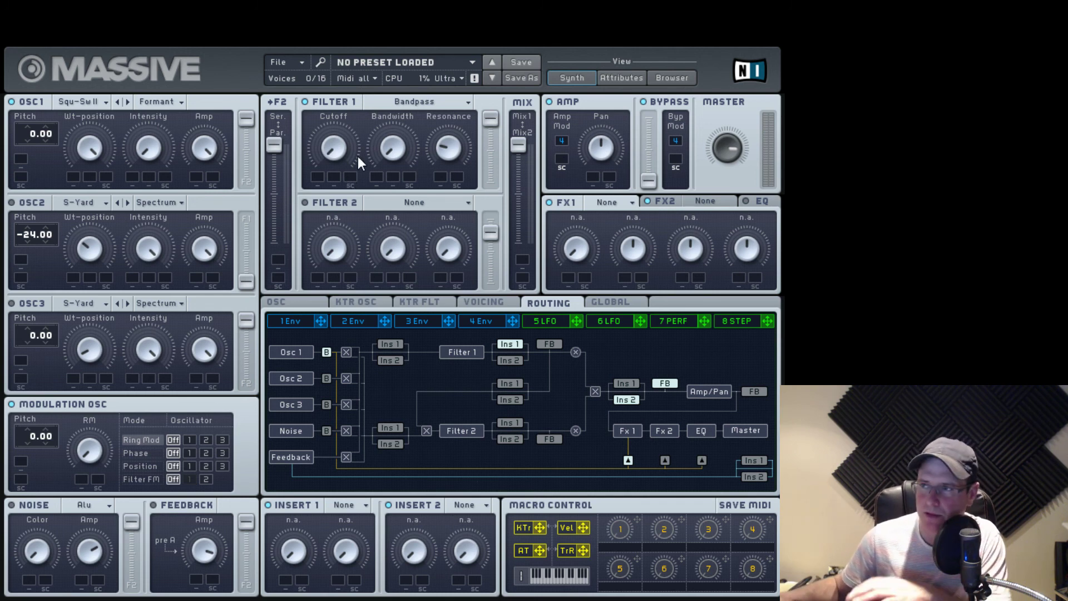
Switch Filter 1 to Bandreject and sweep its Cutoff up and back down to minimum.
{"action": "left_click", "coordinate": [411, 102]}
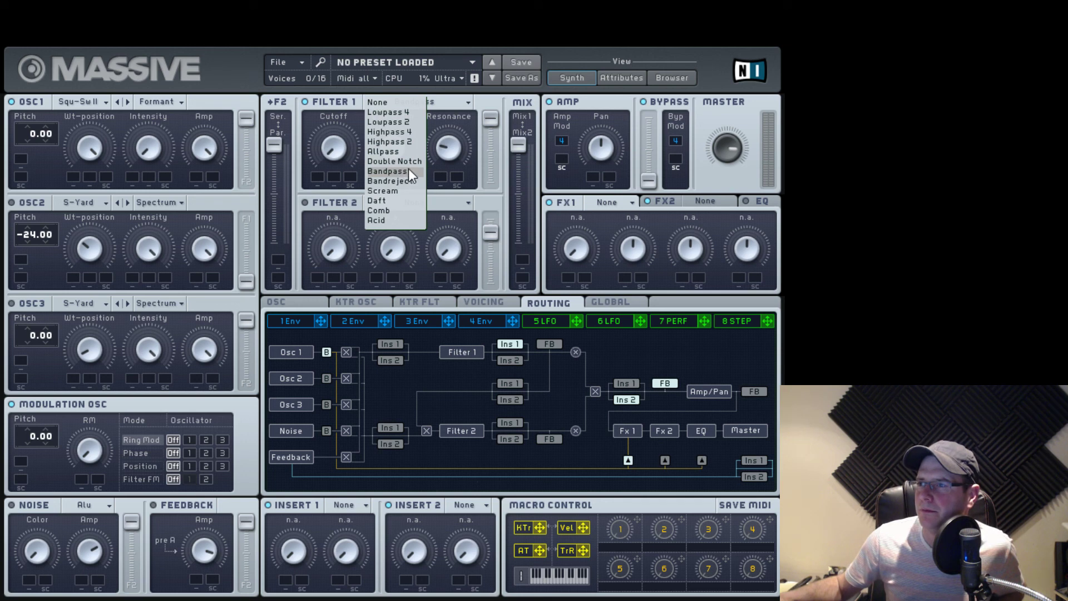
{"action": "left_click", "coordinate": [389, 181]}
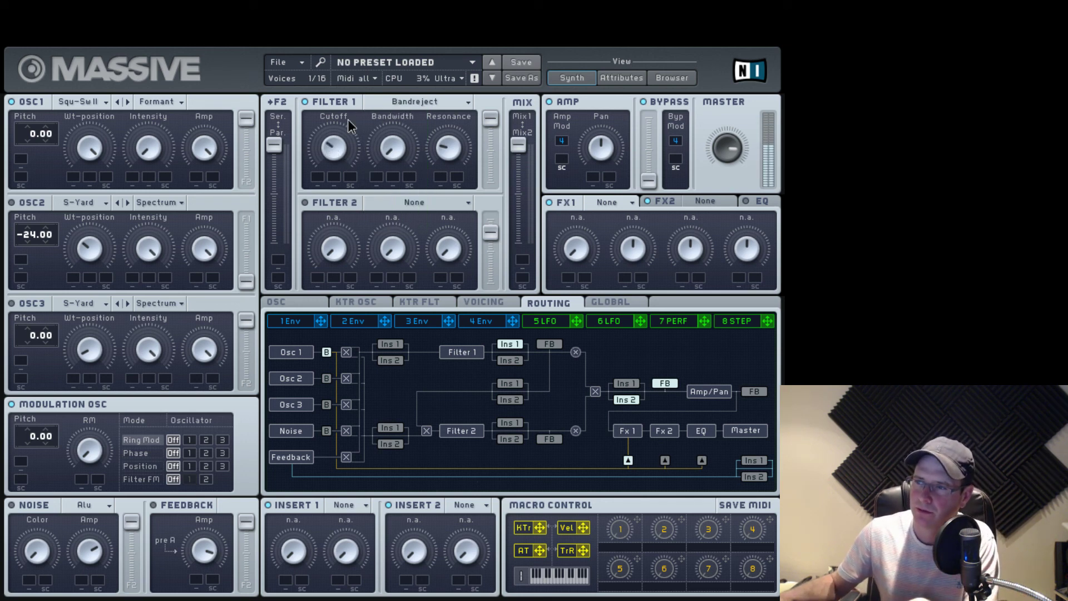
{"action": "left_click_drag", "start_coordinate": [336, 145], "coordinate": [337, 167]}
Switch Filter 1 to Scream, set Scream just above halfway and Resonance high, and sweep the Cutoff up and down.
{"action": "left_click", "coordinate": [415, 104]}
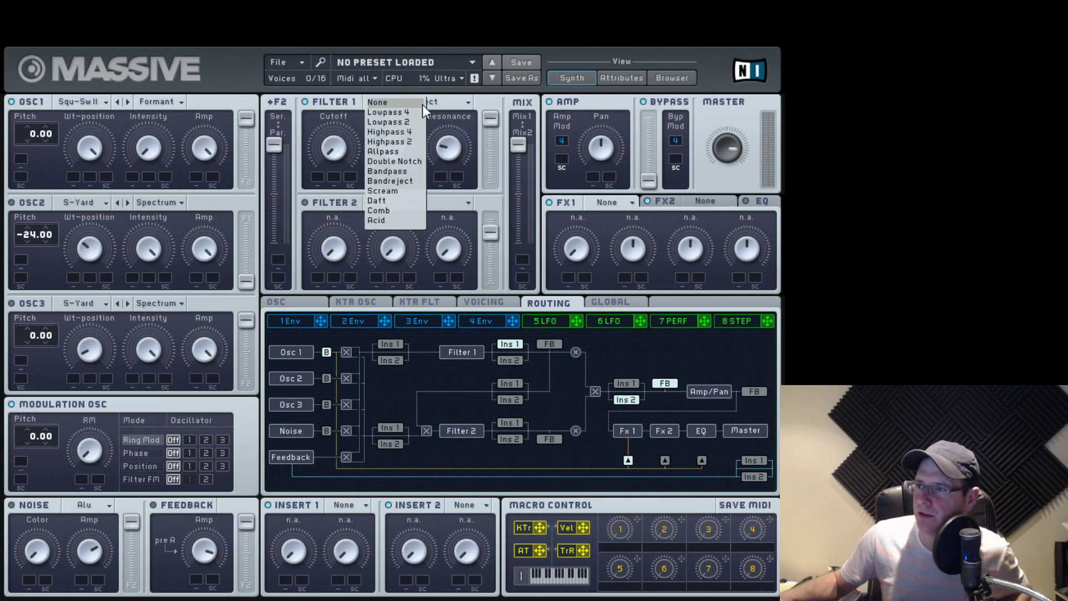
{"action": "left_click", "coordinate": [384, 191]}
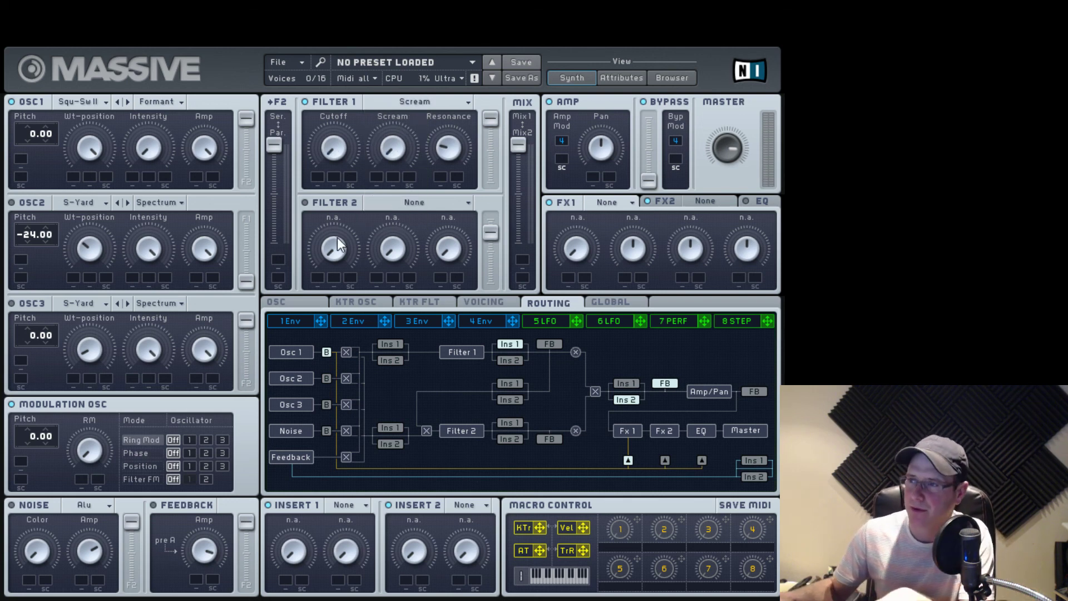
{"action": "left_click_drag", "start_coordinate": [342, 153], "coordinate": [427, 117]}
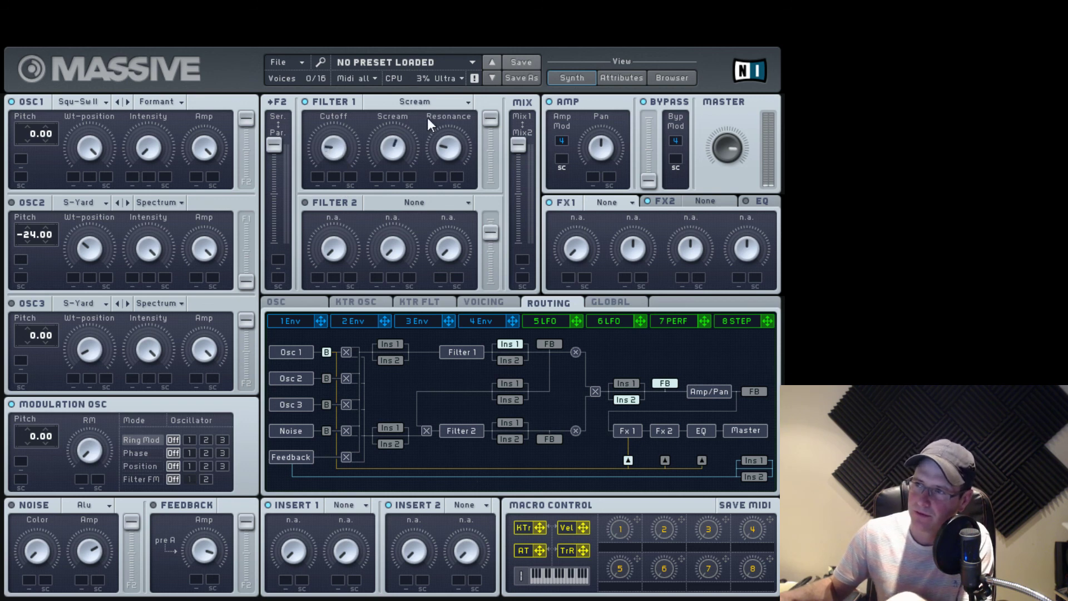
{"action": "left_click_drag", "start_coordinate": [334, 154], "coordinate": [342, 85]}
{"action": "left_click_drag", "start_coordinate": [463, 175], "coordinate": [463, 54]}
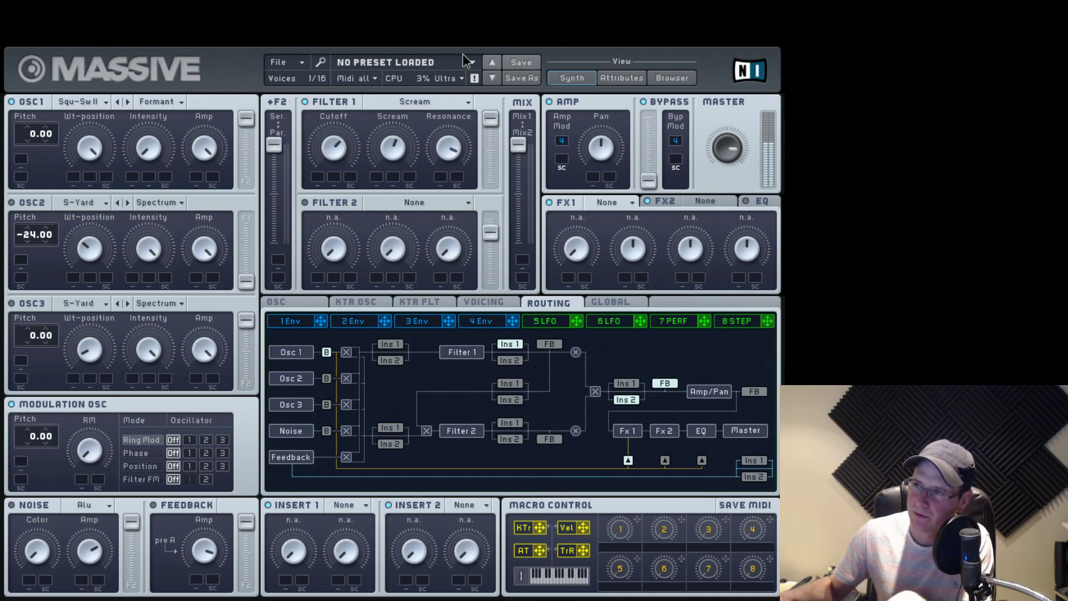
{"action": "left_click_drag", "start_coordinate": [329, 150], "coordinate": [326, 223]}
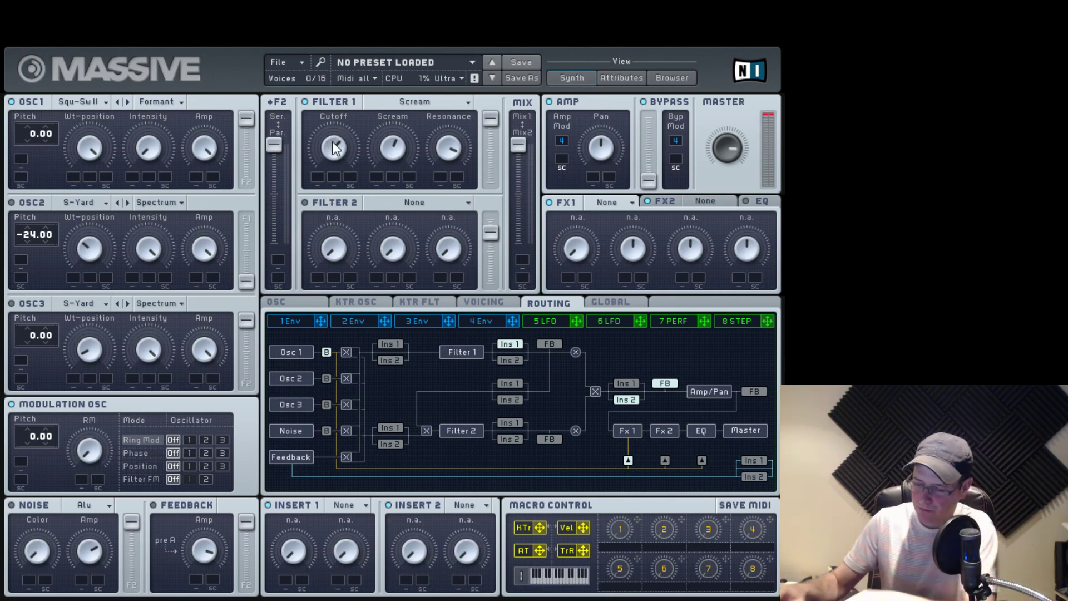
Raise the Scream amount near maximum, lower Resonance, and sweep the Filter 1 Cutoff up and down again.
{"action": "left_click_drag", "start_coordinate": [333, 145], "coordinate": [333, 106]}
{"action": "left_click_drag", "start_coordinate": [395, 134], "coordinate": [396, 106]}
{"action": "left_click_drag", "start_coordinate": [338, 142], "coordinate": [323, 188]}
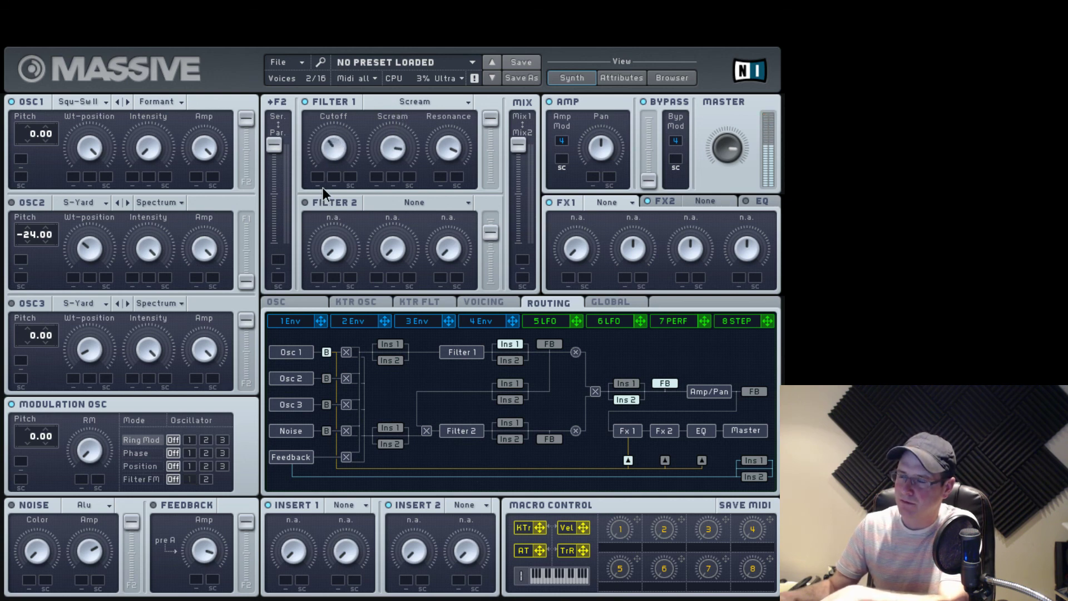
{"action": "left_click_drag", "start_coordinate": [392, 146], "coordinate": [419, 225]}
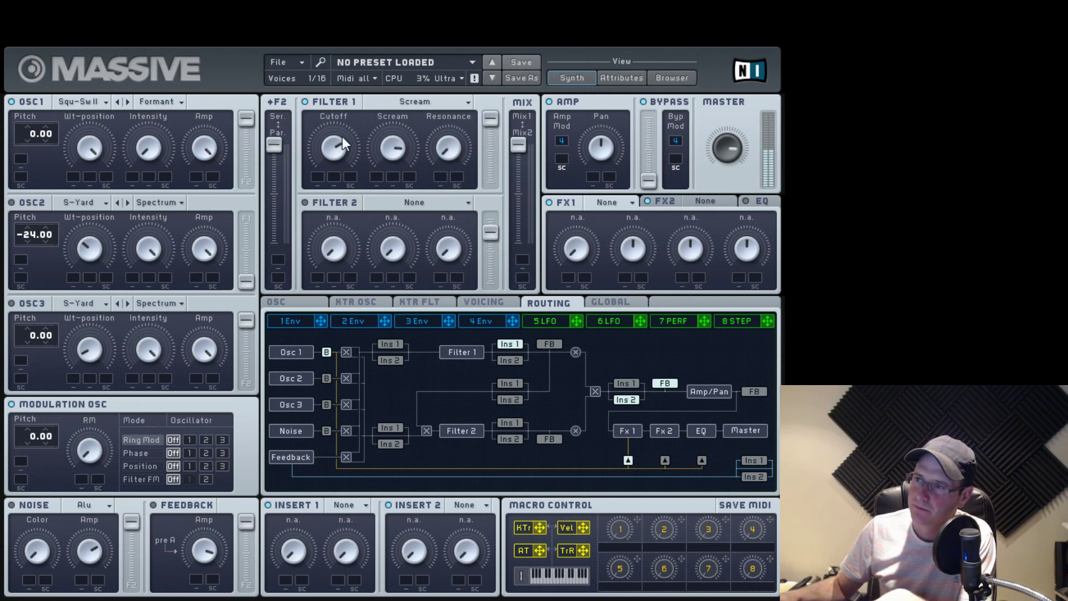
{"action": "left_click_drag", "start_coordinate": [339, 136], "coordinate": [341, 178]}
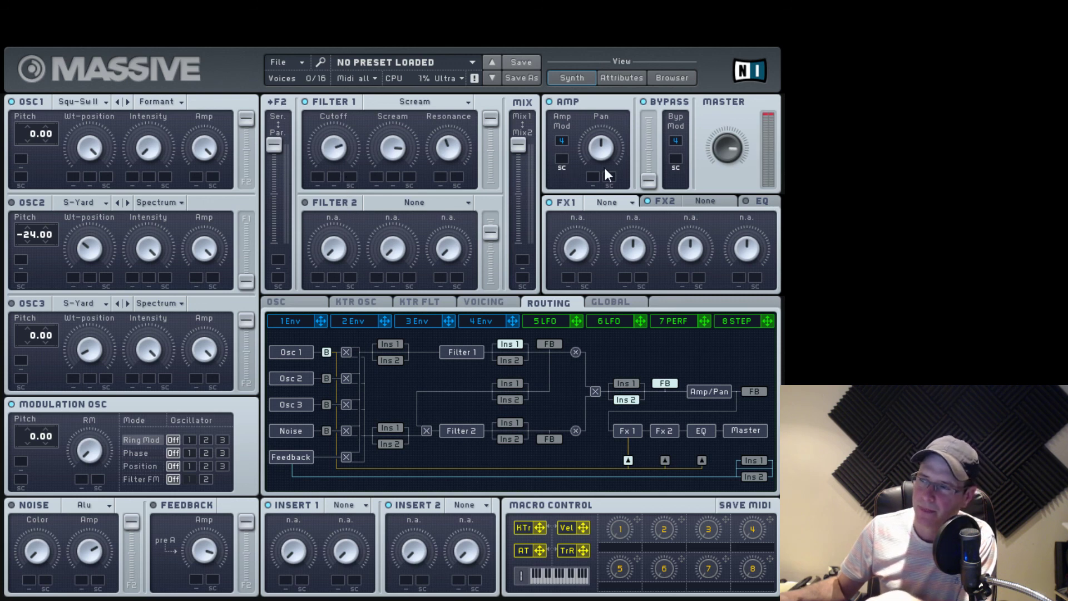
Switch Filter 1 to the Comb type.
{"action": "left_click", "coordinate": [380, 106]}
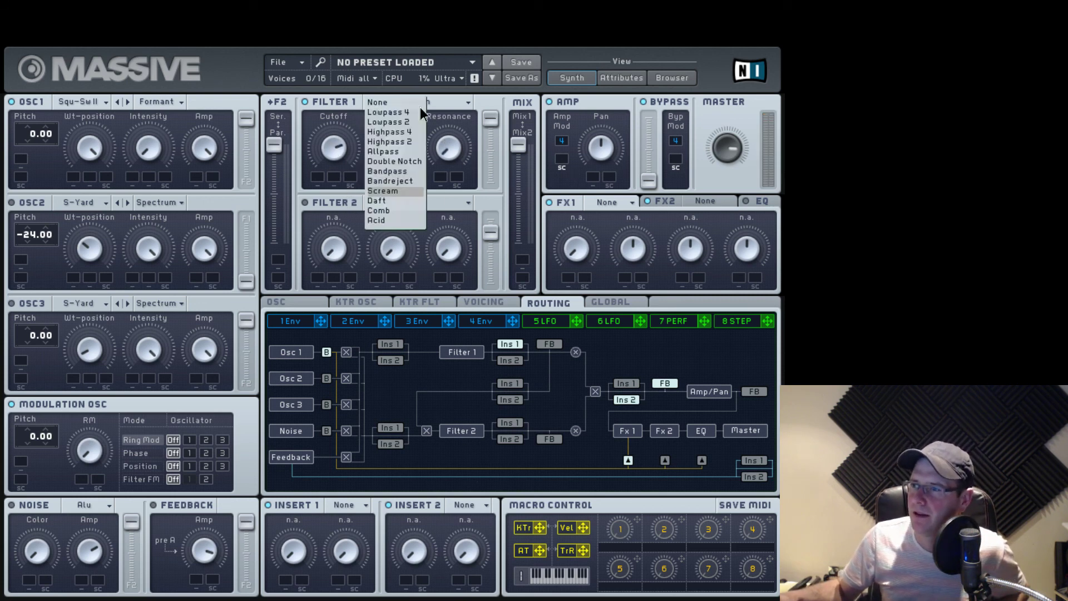
{"action": "left_click", "coordinate": [389, 211]}
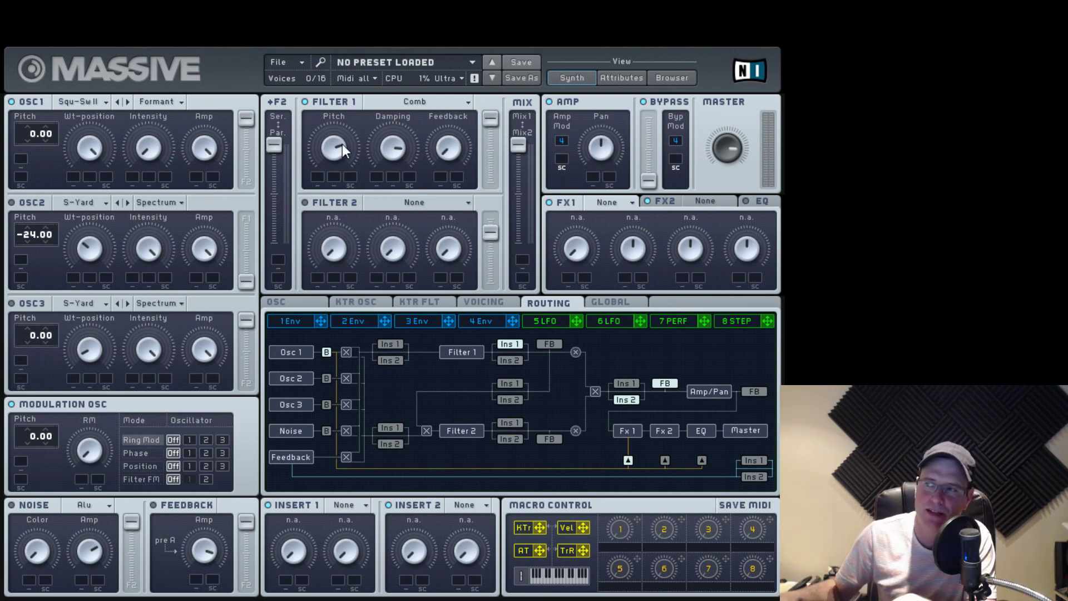
Sweep the Filter 1 Comb Pitch down, raise Feedback just above halfway, and sweep the Pitch back up near maximum.
{"action": "left_click_drag", "start_coordinate": [342, 145], "coordinate": [333, 225]}
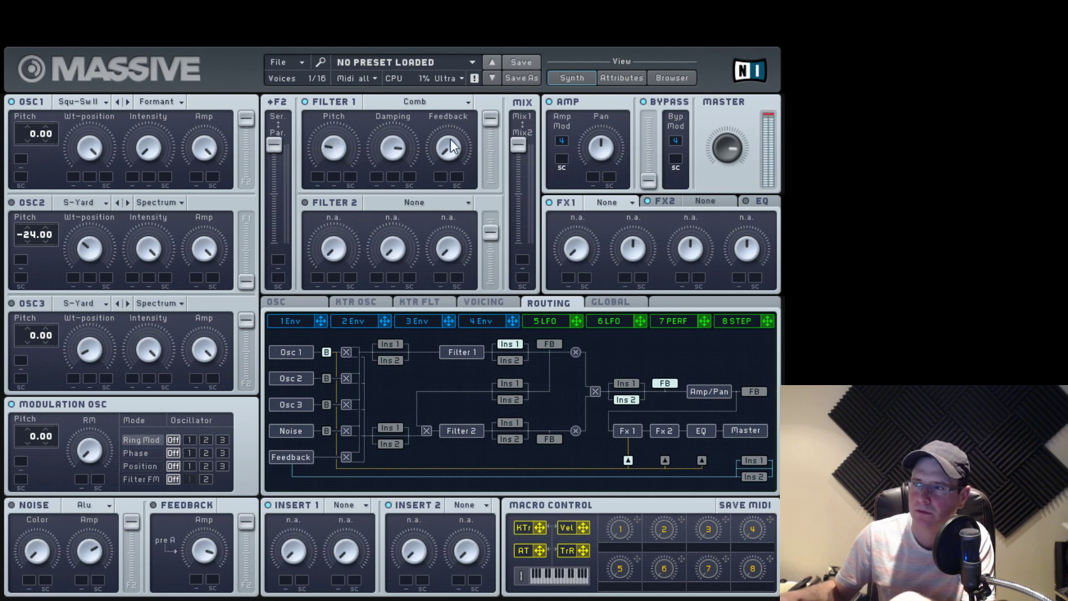
{"action": "left_click_drag", "start_coordinate": [450, 138], "coordinate": [487, 59]}
{"action": "left_click_drag", "start_coordinate": [358, 148], "coordinate": [358, 178]}
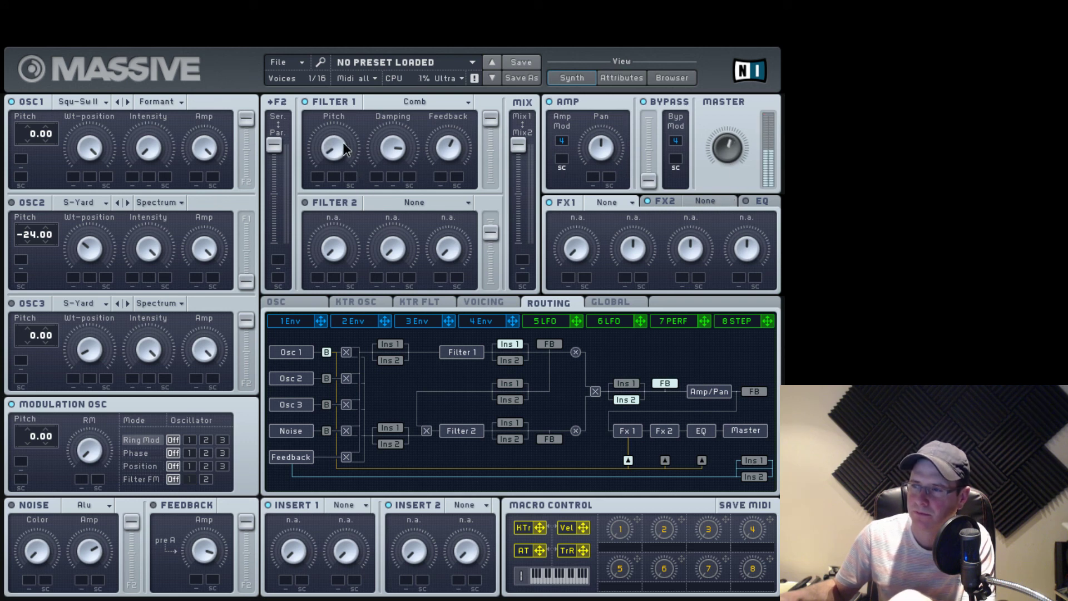
{"action": "left_click_drag", "start_coordinate": [343, 142], "coordinate": [366, 101]}
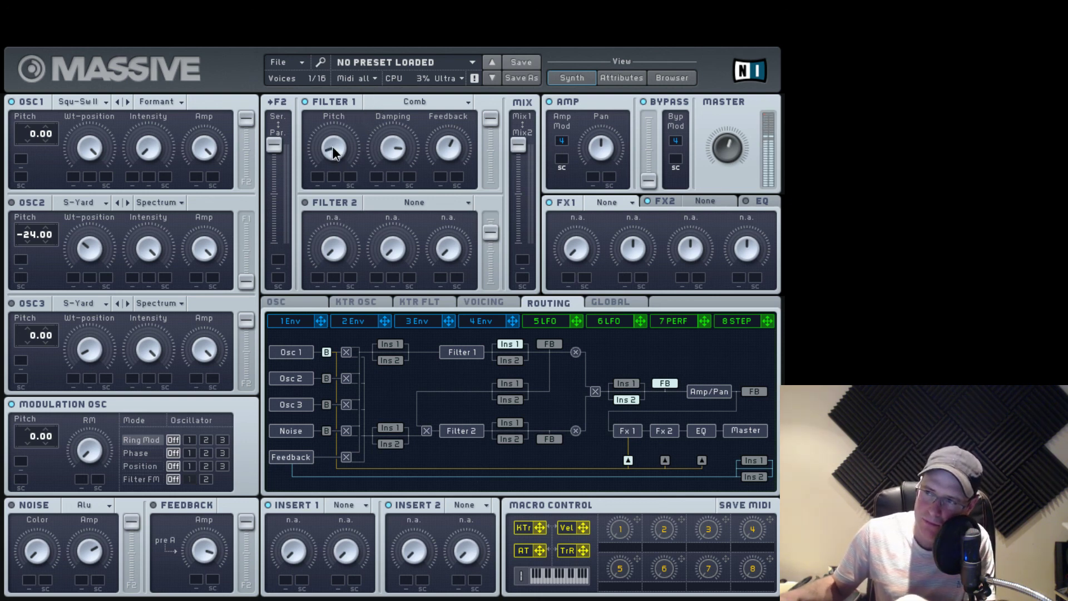
{"action": "left_click_drag", "start_coordinate": [333, 145], "coordinate": [355, 62]}
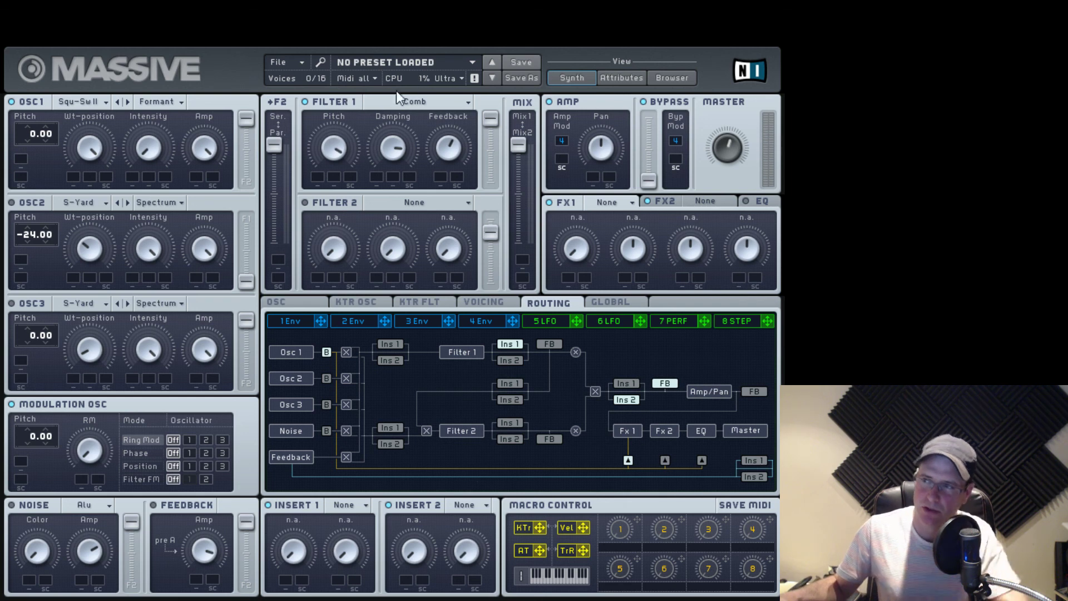
Switch Filter 1 to Acid, raise Resonance, lower OSC1 Pitch to -12.00, and sweep the Cutoff.
{"action": "left_click", "coordinate": [415, 101]}
{"action": "left_click", "coordinate": [377, 220]}
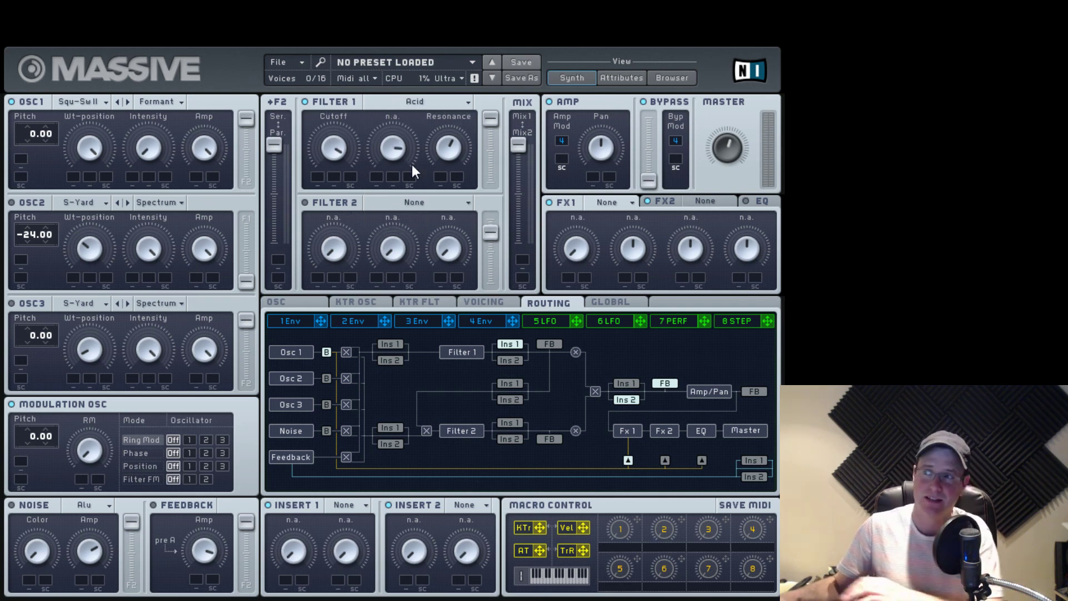
{"action": "left_click_drag", "start_coordinate": [346, 150], "coordinate": [328, 177]}
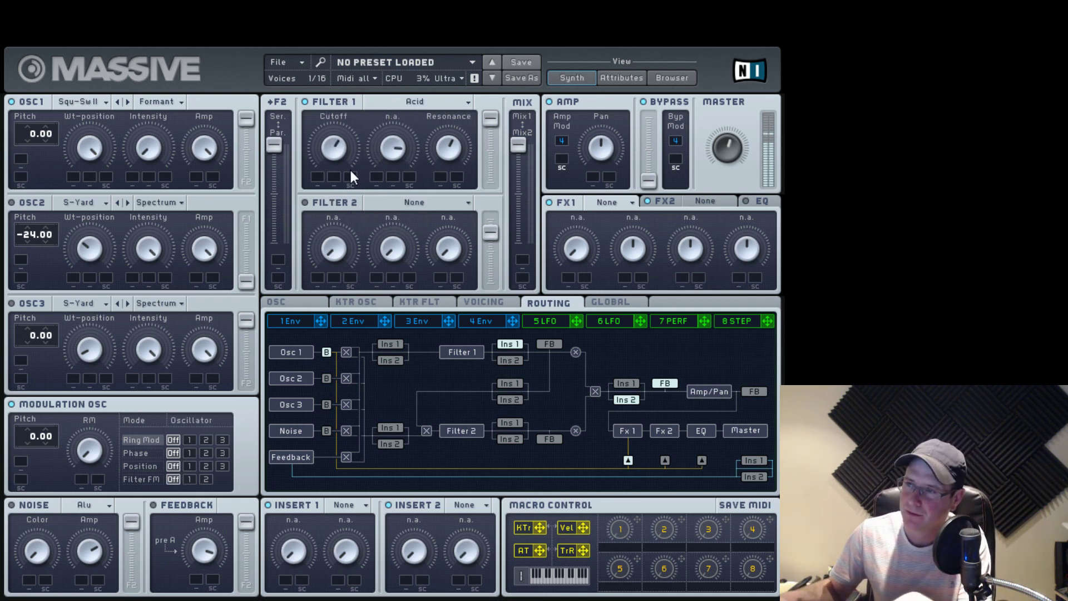
{"action": "left_click_drag", "start_coordinate": [338, 124], "coordinate": [339, 111]}
{"action": "left_click_drag", "start_coordinate": [453, 121], "coordinate": [454, 109]}
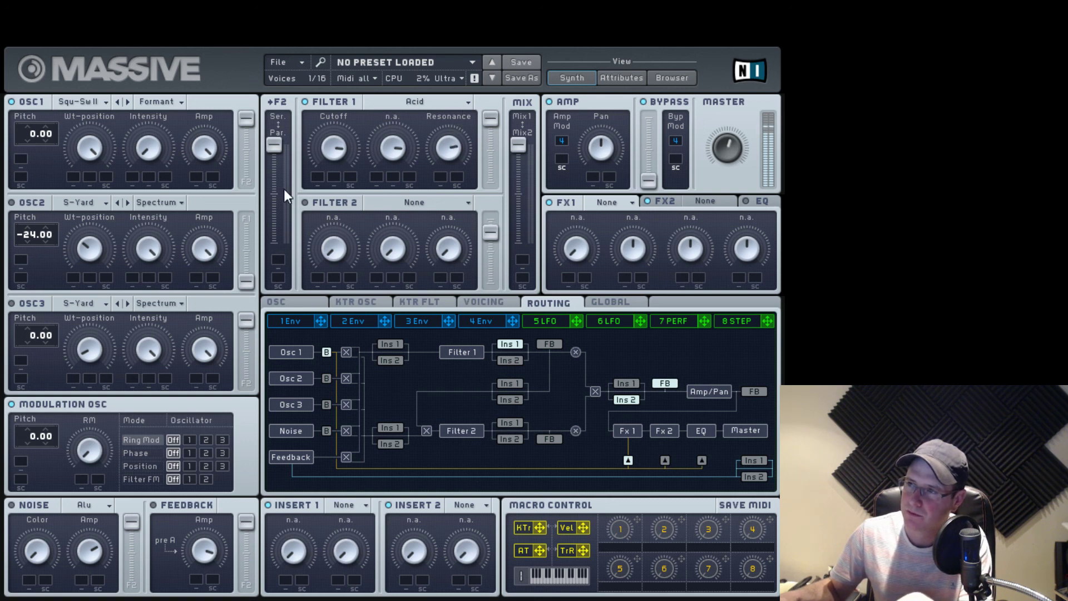
{"action": "mouse_move", "coordinate": [333, 149]}
{"action": "left_mouse_down"}
{"action": "mouse_move", "coordinate": [330, 212]}
{"action": "mouse_move", "coordinate": [329, 135]}
{"action": "left_mouse_up"}
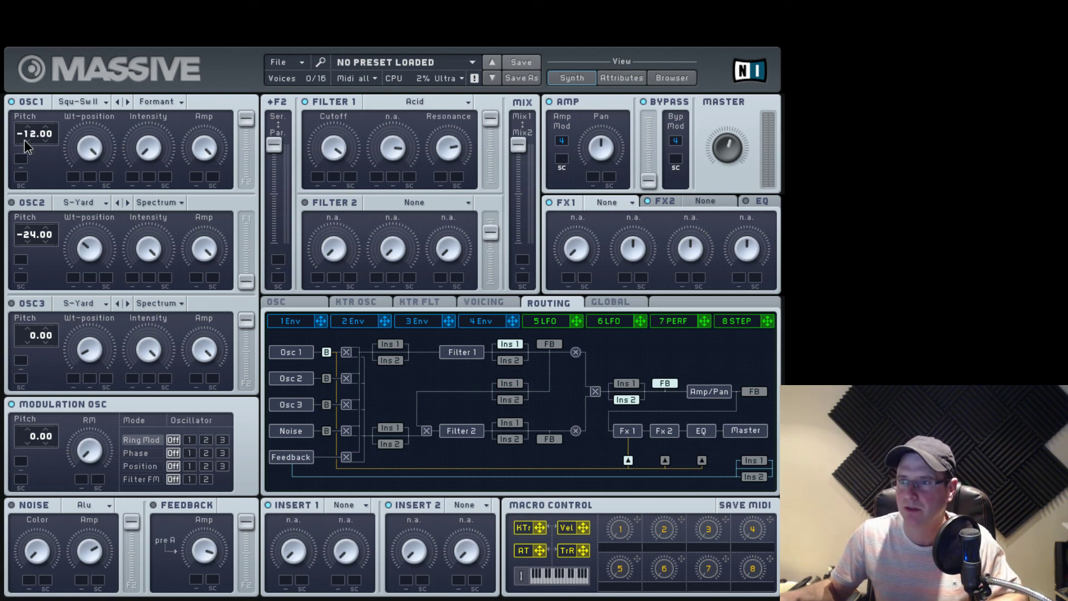
{"action": "left_click_drag", "start_coordinate": [332, 146], "coordinate": [360, 165]}
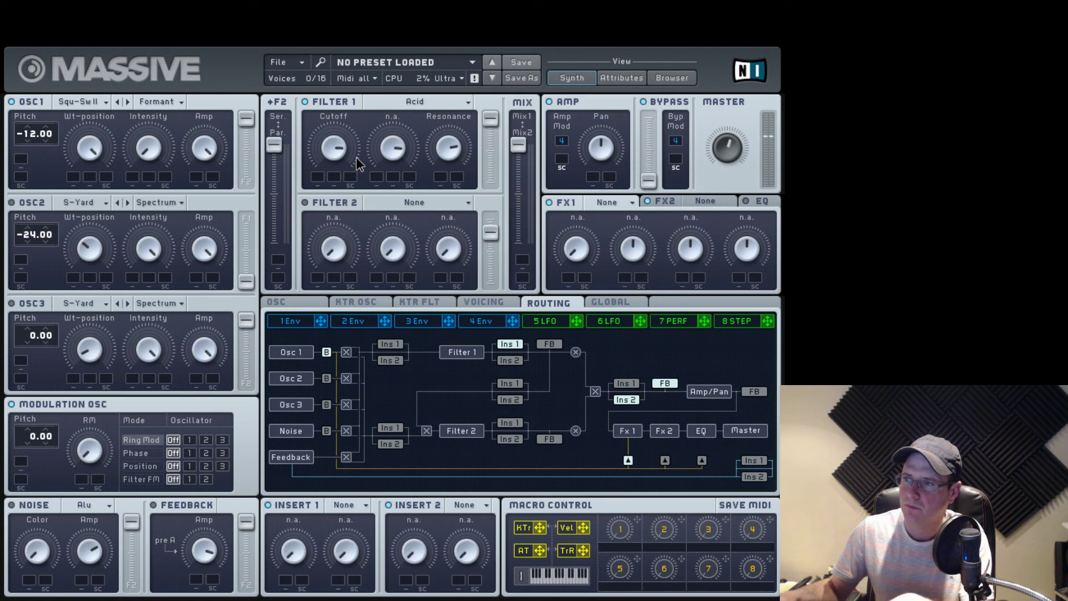
Assign envelope 2 to the first modulation slot of the Filter 1 Cutoff and give it a wide modulation range.
{"action": "left_click", "coordinate": [381, 303]}
{"action": "left_click_drag", "start_coordinate": [386, 319], "coordinate": [347, 229]}
{"action": "left_click_drag", "start_coordinate": [322, 176], "coordinate": [316, 215]}
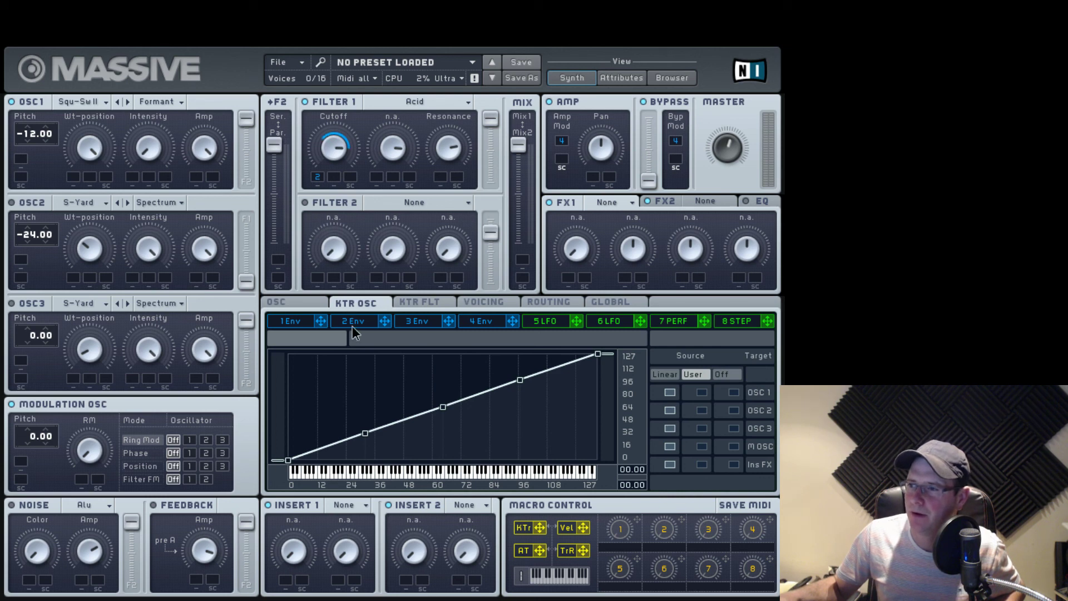
Shape envelope 2 with a longer Attack, a short Decay and the decay Level at maximum.
{"action": "left_click", "coordinate": [352, 326]}
{"action": "left_click_drag", "start_coordinate": [497, 460], "coordinate": [448, 598]}
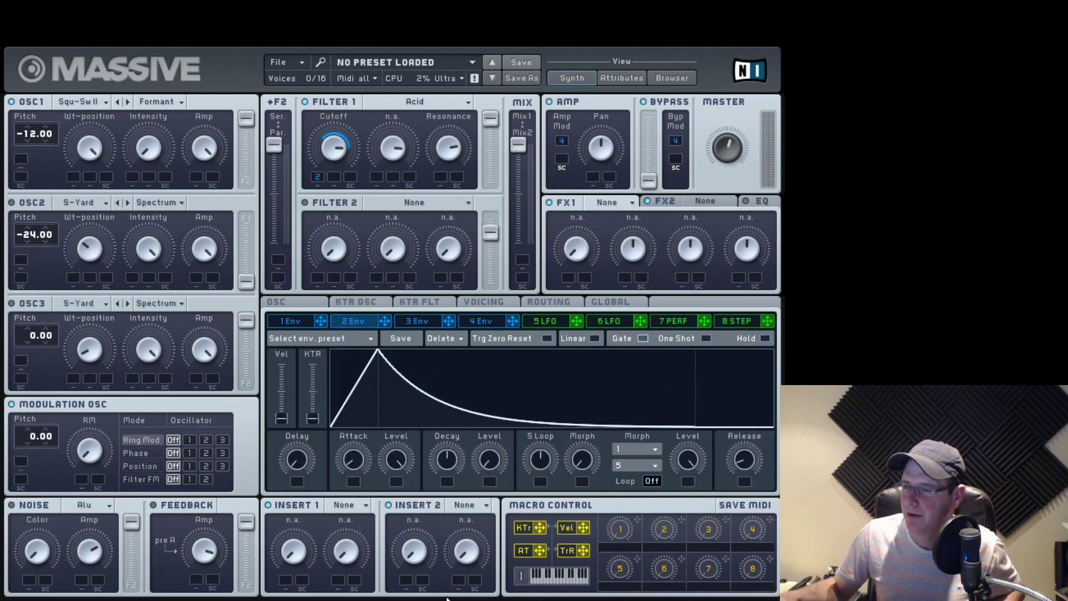
{"action": "left_click_drag", "start_coordinate": [445, 467], "coordinate": [443, 510]}
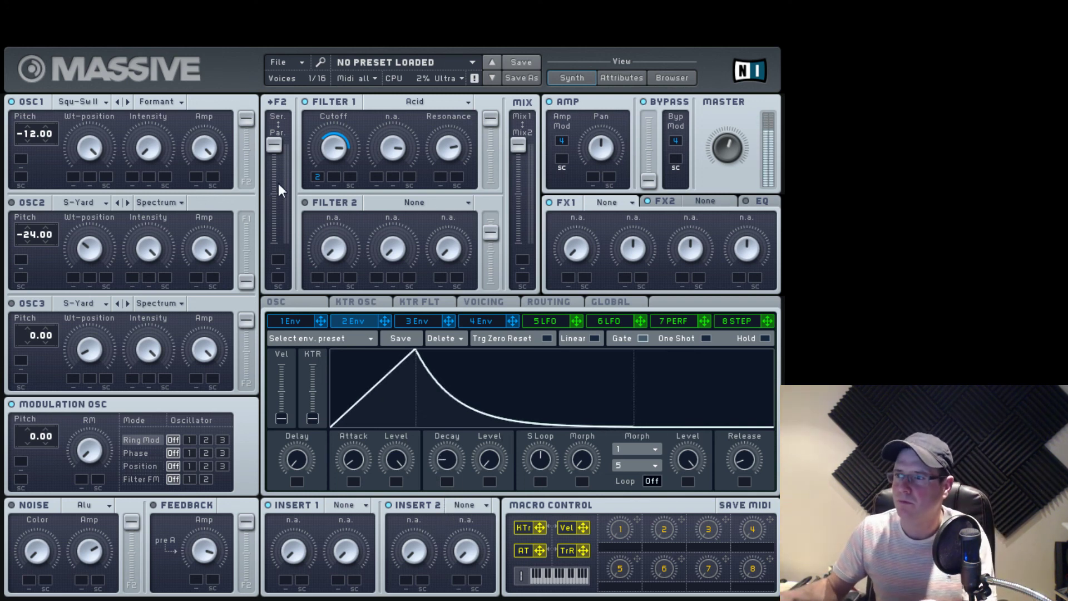
{"action": "left_click_drag", "start_coordinate": [356, 431], "coordinate": [356, 452]}
{"action": "left_click_drag", "start_coordinate": [490, 461], "coordinate": [490, 329]}
{"action": "left_click_drag", "start_coordinate": [355, 463], "coordinate": [355, 430]}
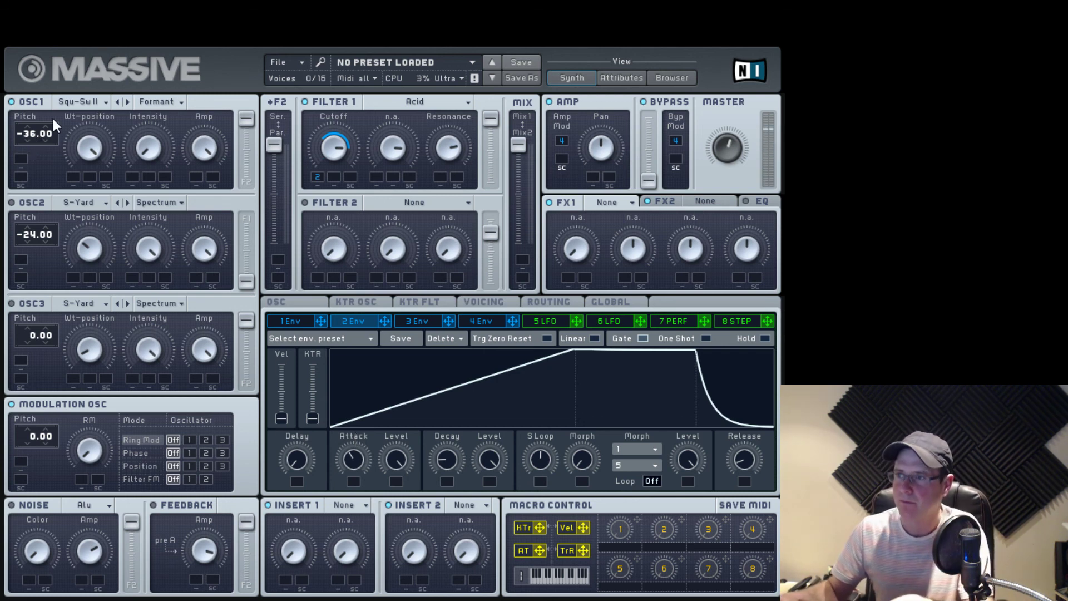
Set the OSC1 Pitch to -24.00 and view the list of Filter 1 types, keeping Acid.
{"action": "left_click_drag", "start_coordinate": [33, 135], "coordinate": [34, 133]}
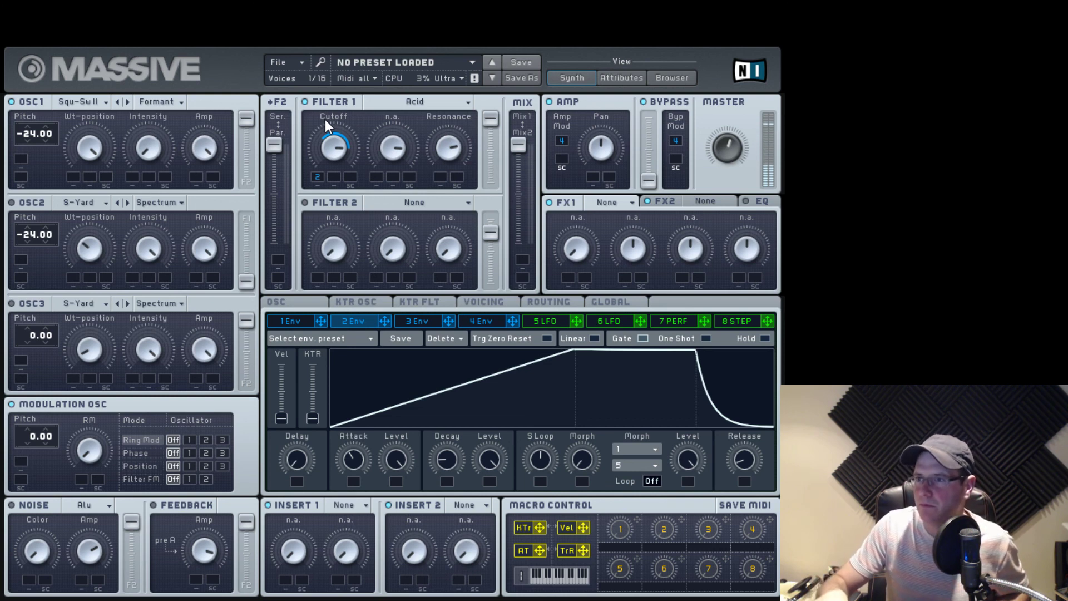
{"action": "left_click", "coordinate": [422, 103]}
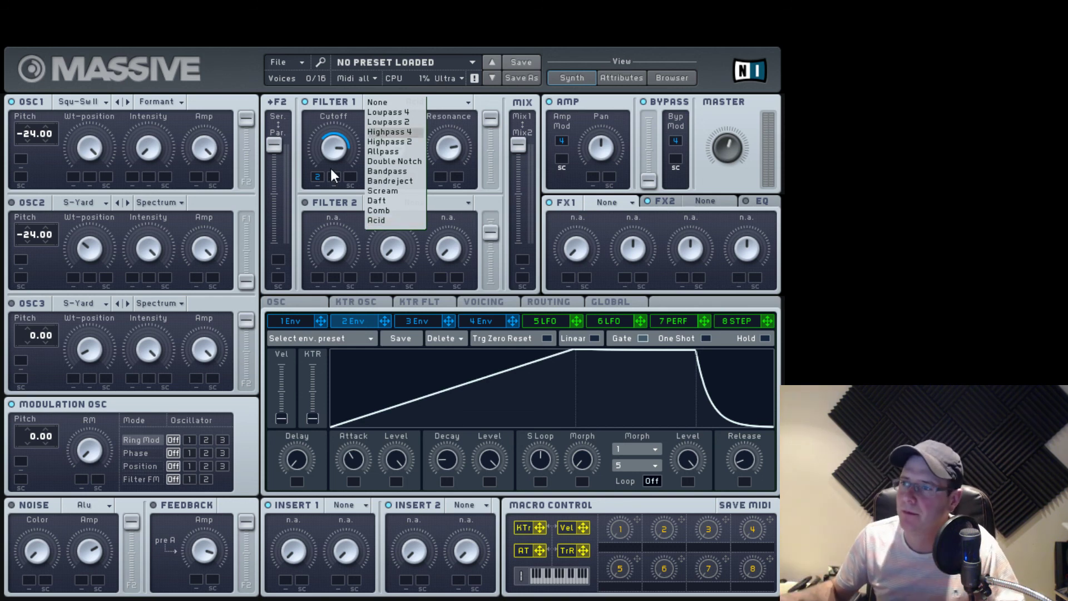
{"action": "left_click", "coordinate": [282, 145]}
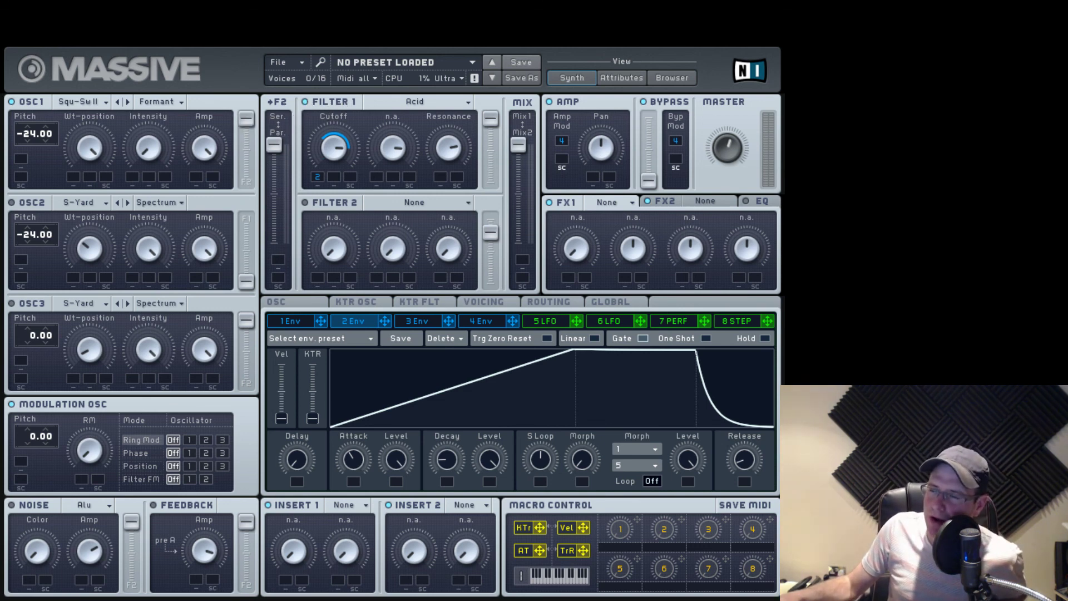
Route OSC2 fully to Filter 1, and lower the Filter 1 output level to minimum before restoring it to full.
{"action": "double_click", "coordinate": [243, 284]}
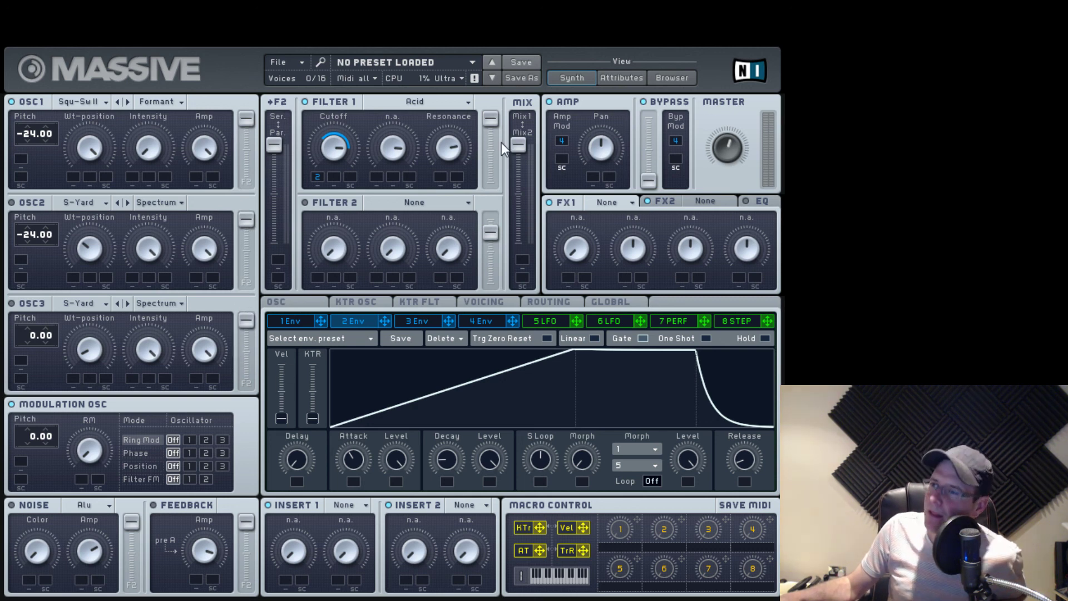
{"action": "left_click_drag", "start_coordinate": [532, 139], "coordinate": [556, 150]}
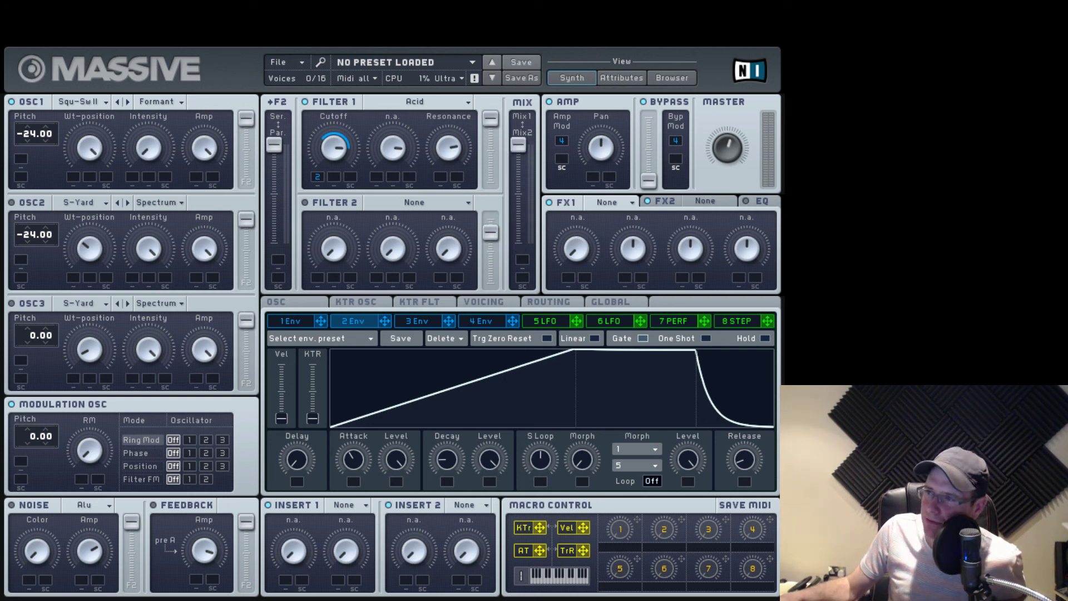
{"action": "left_click_drag", "start_coordinate": [492, 133], "coordinate": [482, 235]}
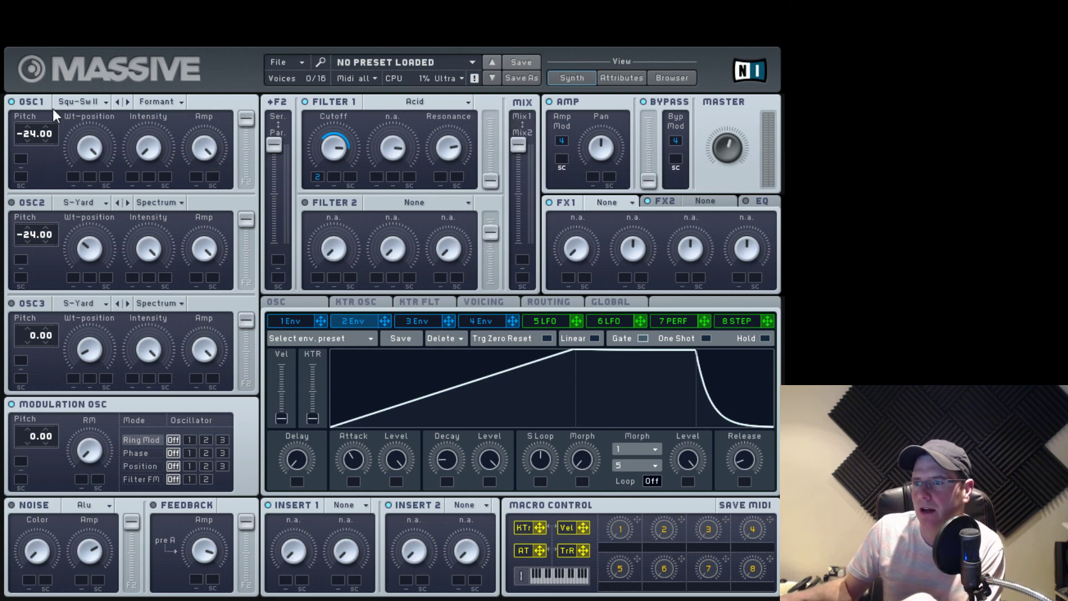
{"action": "mouse_move", "coordinate": [245, 120]}
{"action": "left_mouse_down"}
{"action": "mouse_move", "coordinate": [236, 344]}
{"action": "mouse_move", "coordinate": [246, 117]}
{"action": "left_mouse_up"}
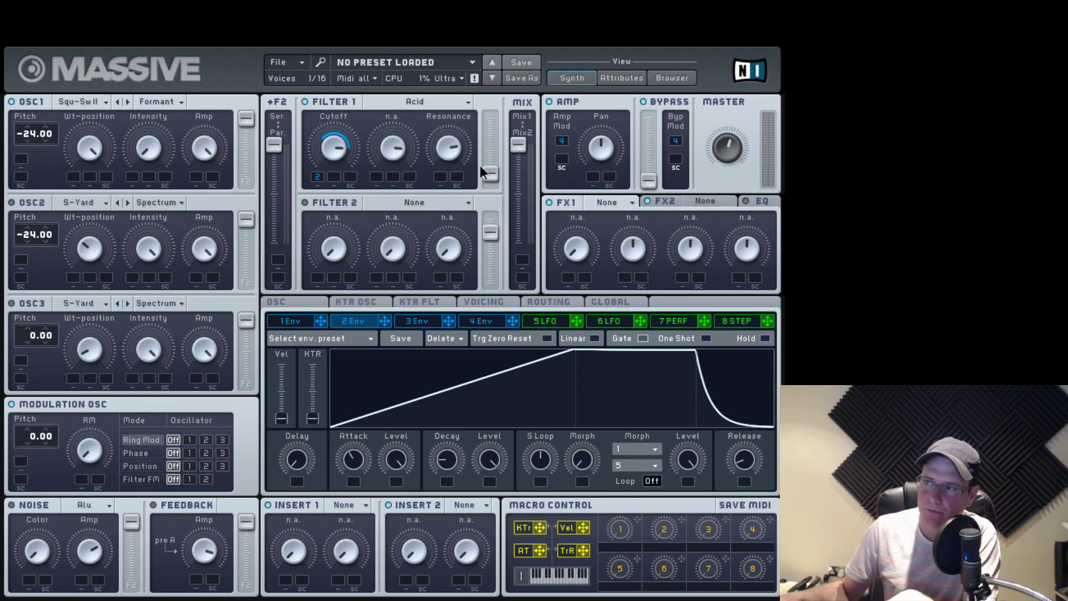
{"action": "left_click_drag", "start_coordinate": [480, 166], "coordinate": [479, 118]}
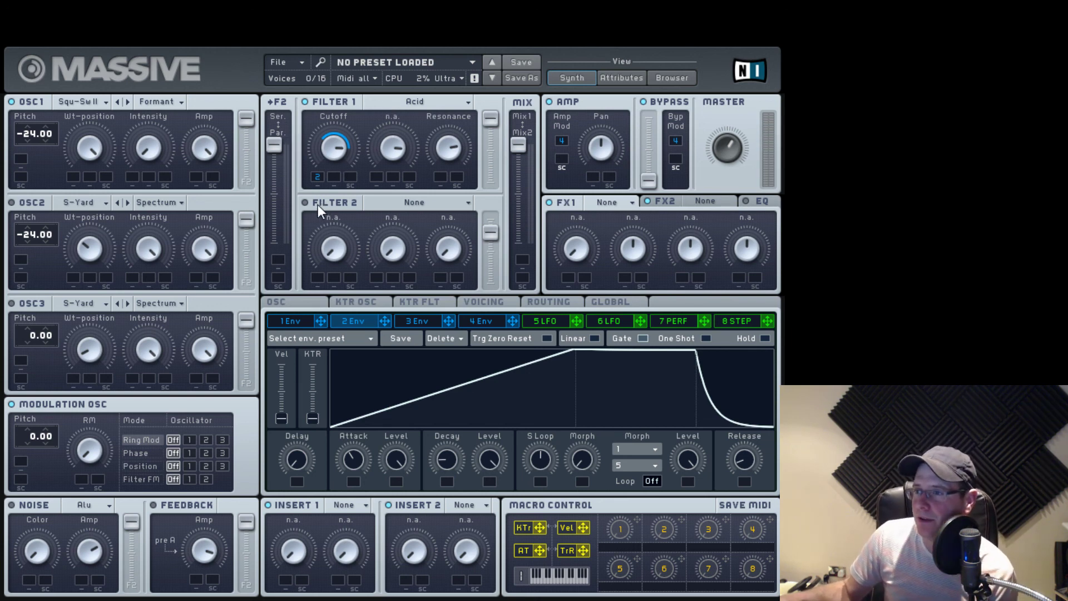
Enable Filter 2 as a Comb filter with Pitch near halfway, Feedback about one third and full output level.
{"action": "left_click", "coordinate": [415, 202]}
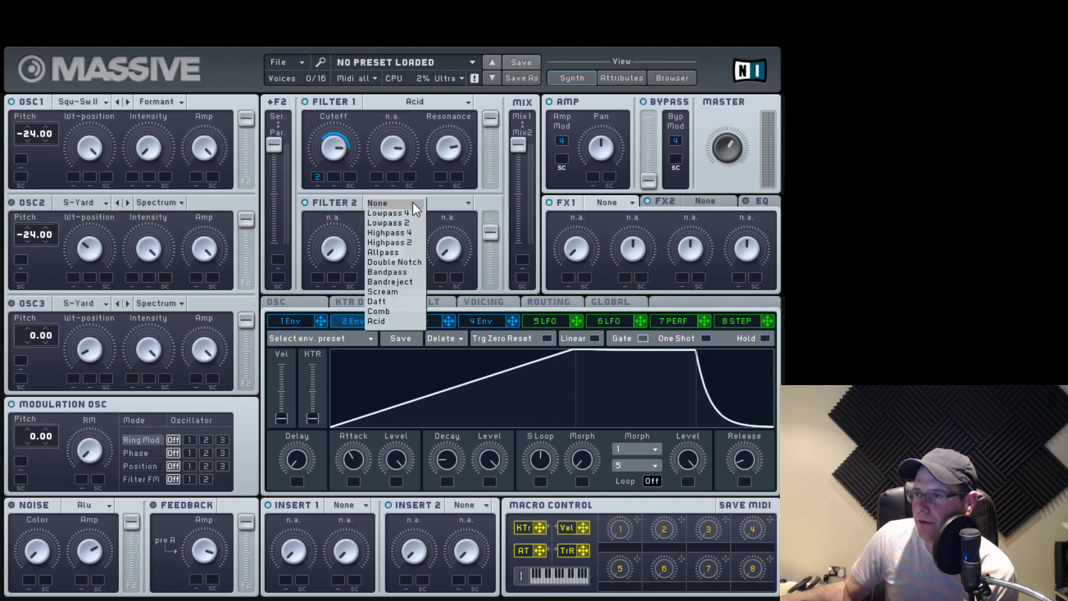
{"action": "left_click", "coordinate": [396, 279]}
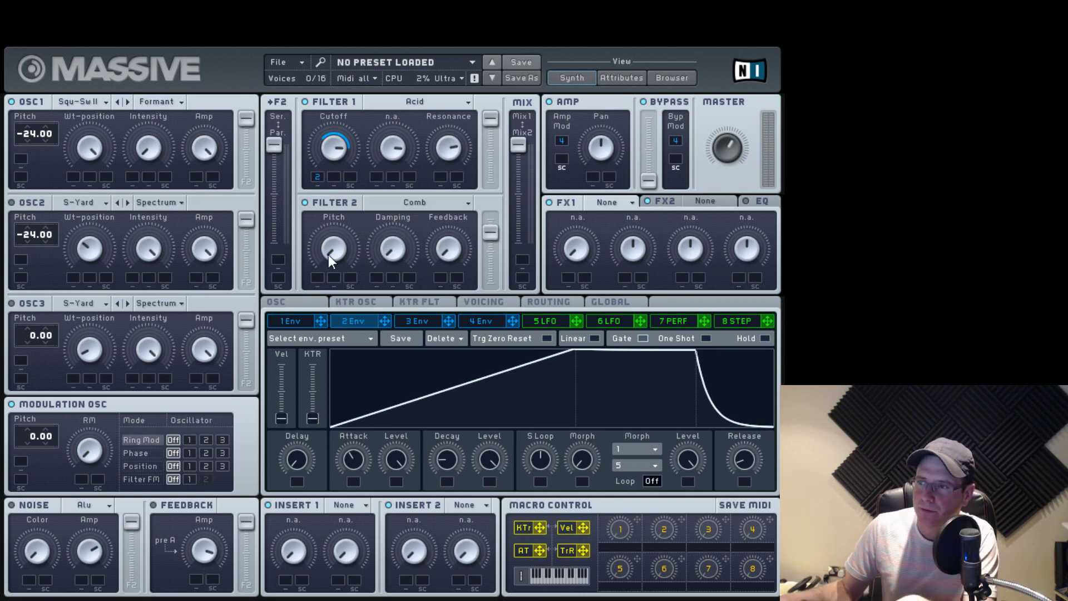
{"action": "left_click_drag", "start_coordinate": [329, 255], "coordinate": [344, 167]}
{"action": "left_click_drag", "start_coordinate": [443, 253], "coordinate": [443, 196]}
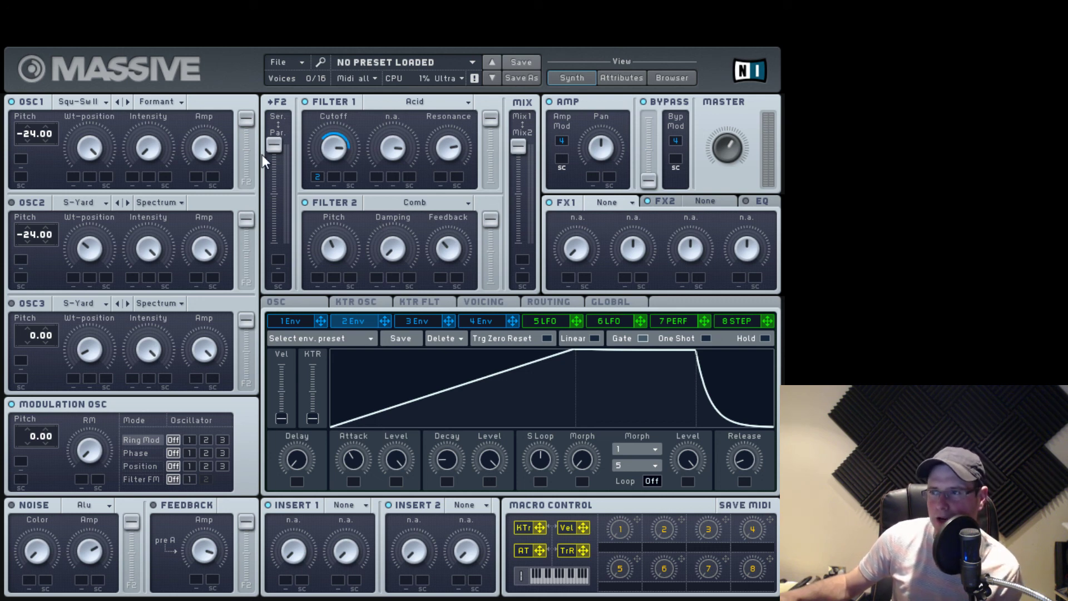
Set the filter Mix fully to Mix2, raise Filter 2 Damping slightly and Feedback high, and sweep its Pitch down.
{"action": "left_click_drag", "start_coordinate": [517, 147], "coordinate": [522, 294]}
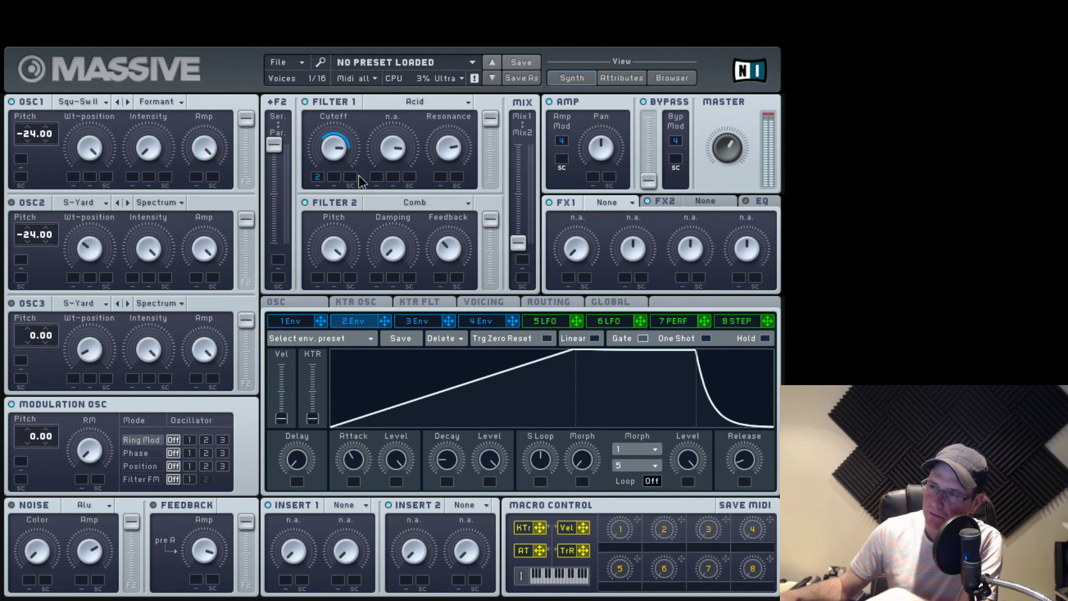
{"action": "left_click_drag", "start_coordinate": [393, 248], "coordinate": [392, 223]}
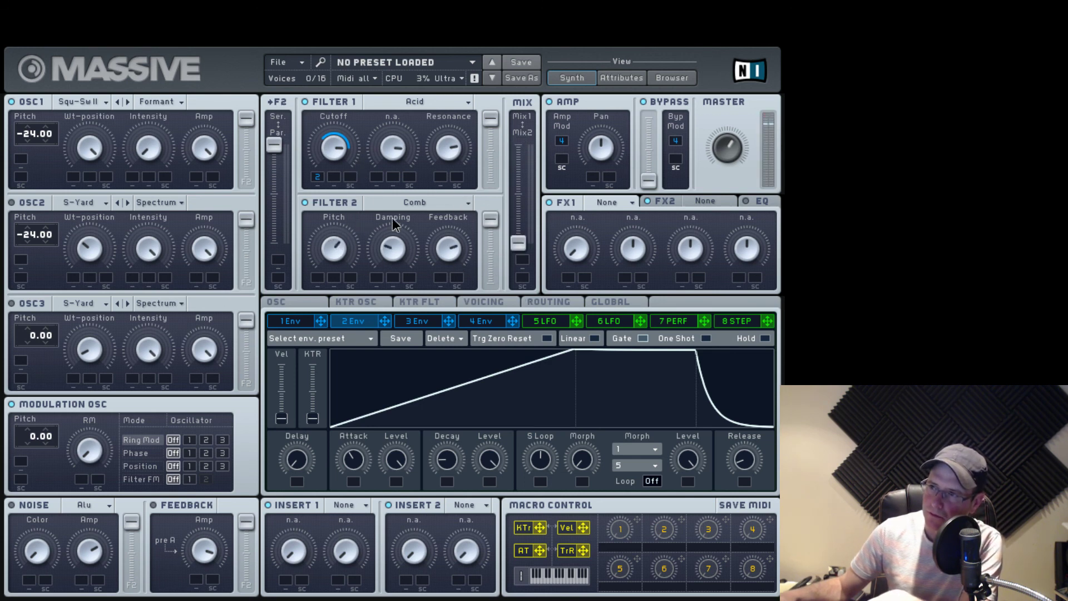
{"action": "left_click_drag", "start_coordinate": [325, 253], "coordinate": [329, 301]}
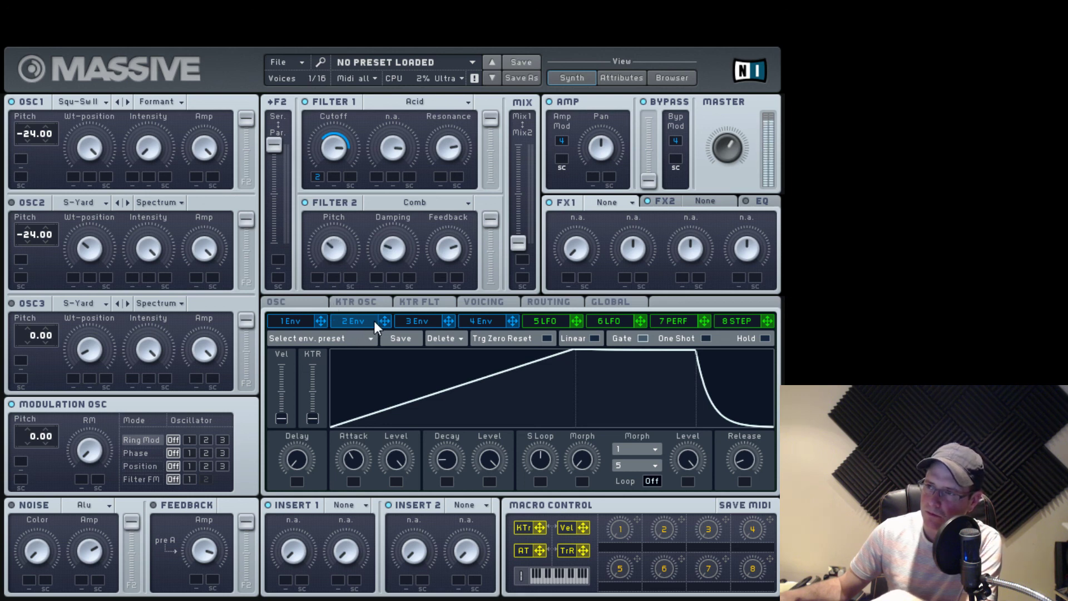
Assign envelope 2 to the first modulation slot of the Filter 2 Pitch and set its modulation range.
{"action": "left_click_drag", "start_coordinate": [384, 322], "coordinate": [318, 278]}
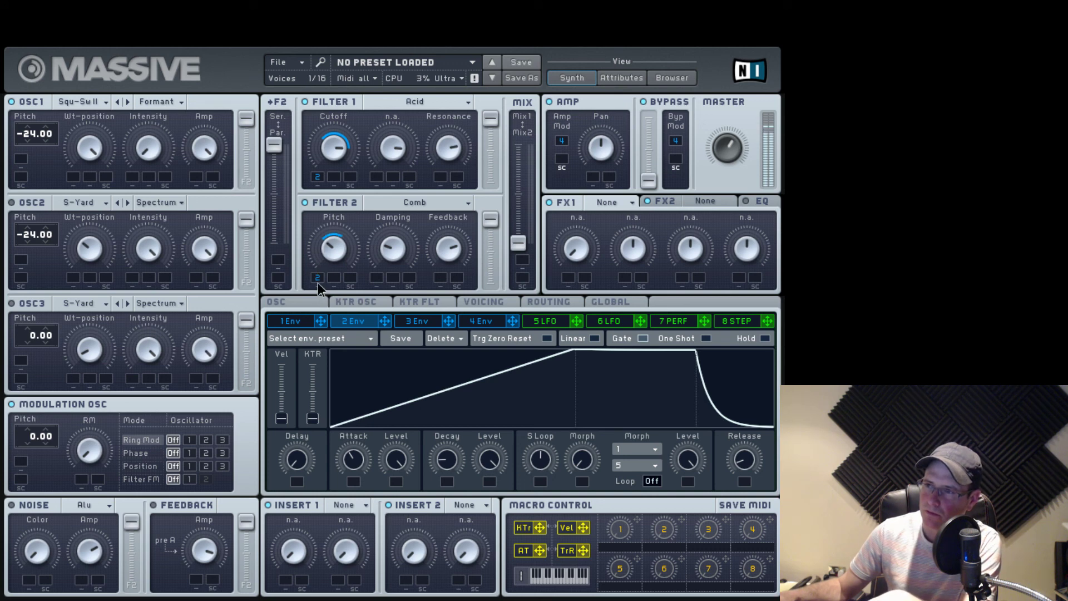
{"action": "left_click_drag", "start_coordinate": [318, 283], "coordinate": [319, 336]}
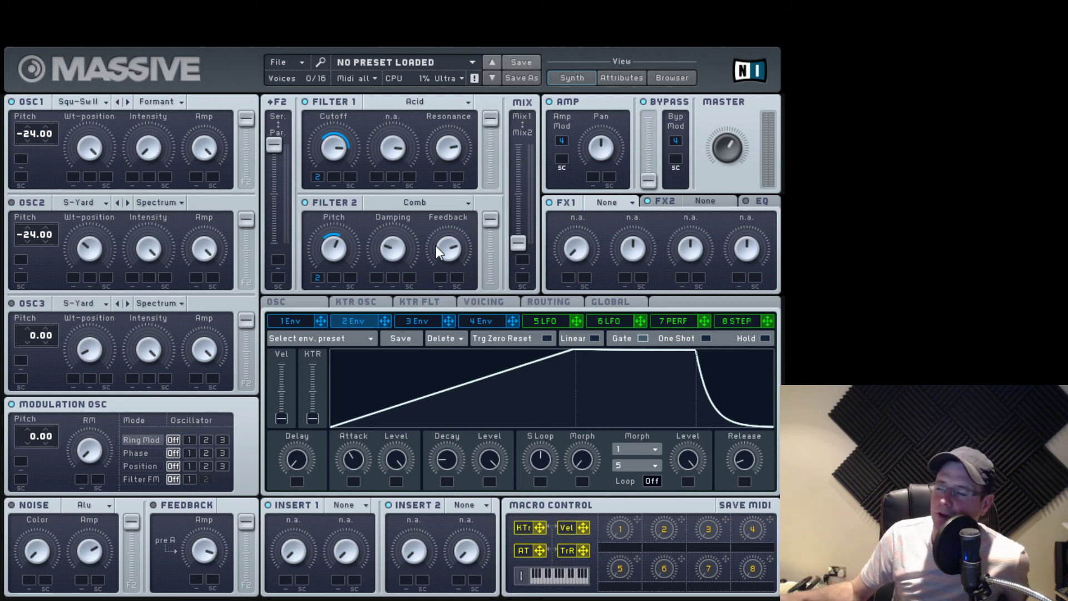
Set the filters to parallel, centre the Mix between Mix1 and Mix2, and split OSC1 evenly between both filters with OSC2 enabled.
{"action": "mouse_move", "coordinate": [516, 244]}
{"action": "left_mouse_down"}
{"action": "mouse_move", "coordinate": [531, 185]}
{"action": "mouse_move", "coordinate": [518, 243]}
{"action": "left_mouse_up"}
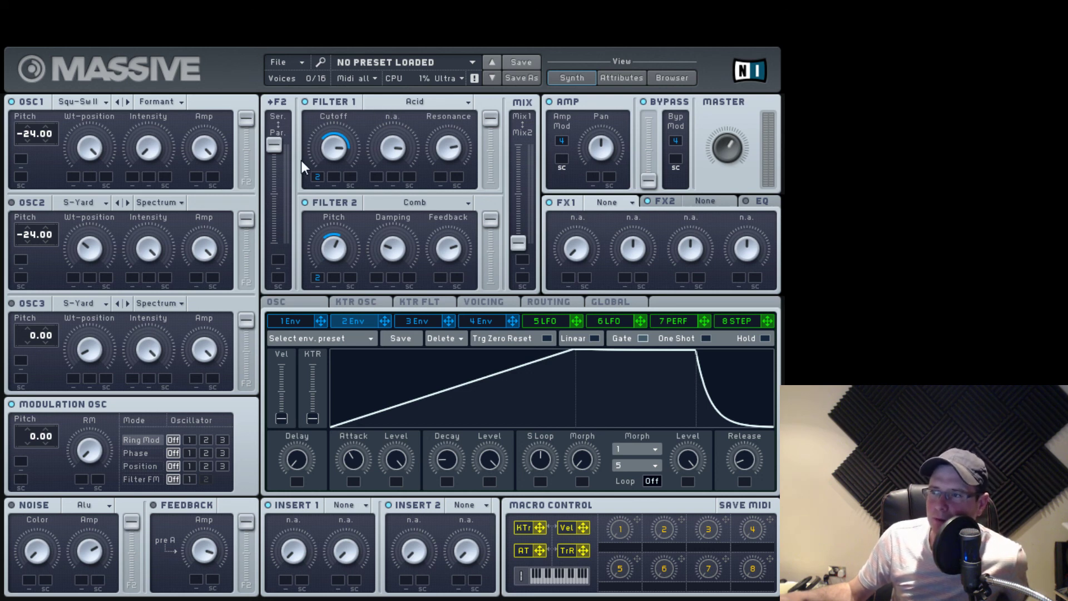
{"action": "mouse_move", "coordinate": [282, 148]}
{"action": "left_mouse_down"}
{"action": "mouse_move", "coordinate": [282, 245]}
{"action": "mouse_move", "coordinate": [281, 148]}
{"action": "left_mouse_up"}
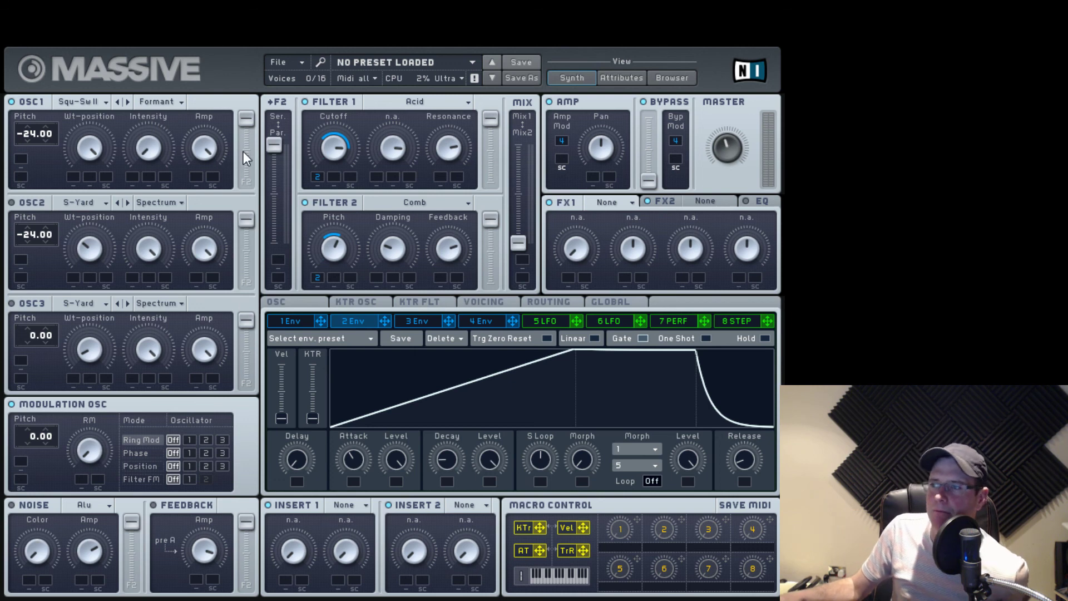
{"action": "left_click_drag", "start_coordinate": [285, 178], "coordinate": [281, 247]}
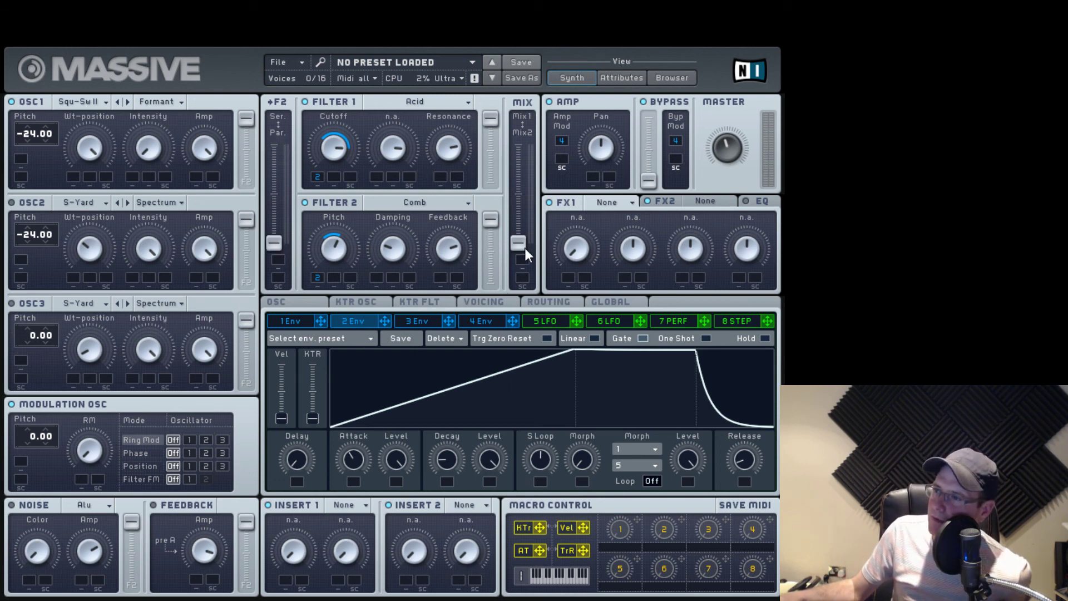
{"action": "left_click_drag", "start_coordinate": [525, 248], "coordinate": [530, 189]}
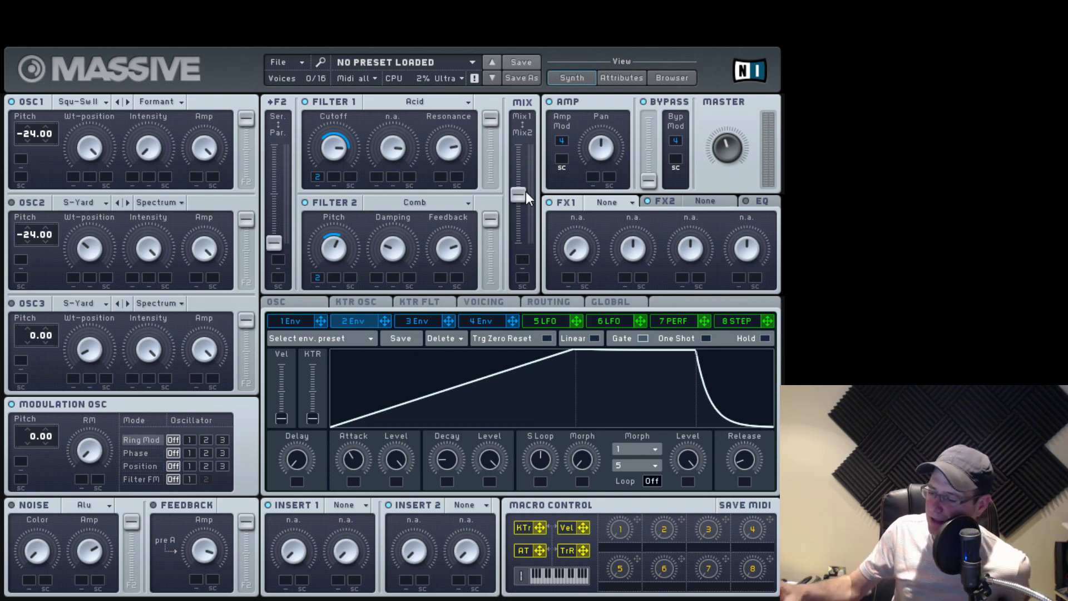
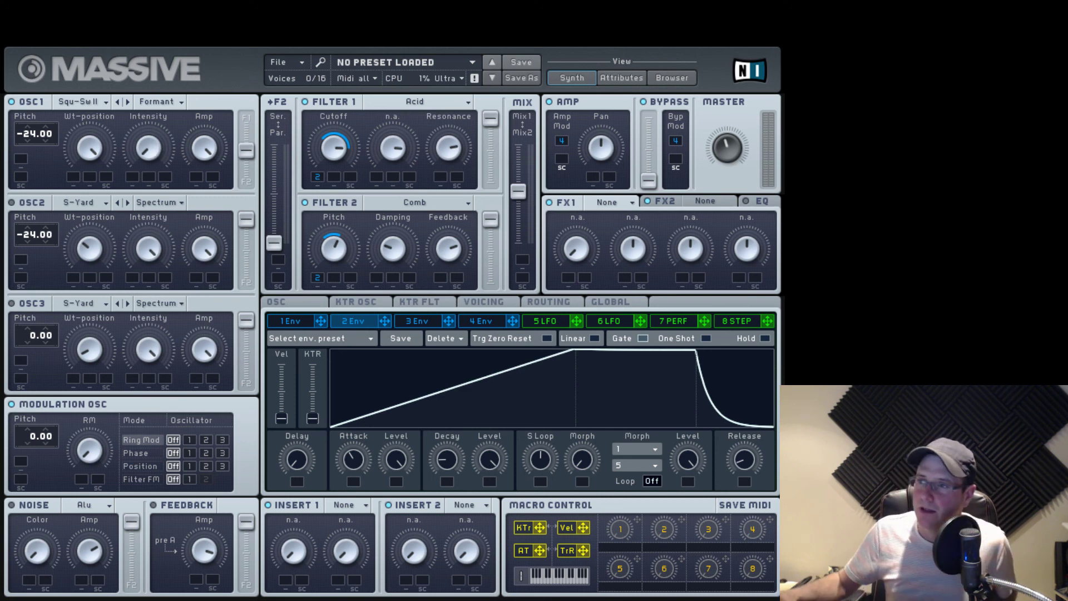
{"action": "left_click_drag", "start_coordinate": [336, 224], "coordinate": [336, 213]}
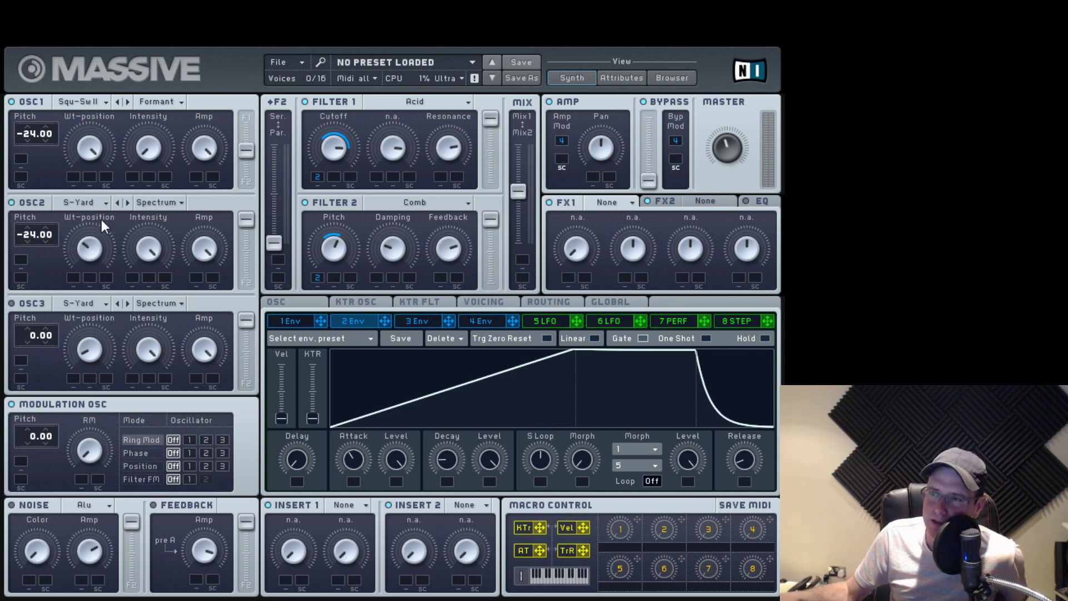
Set OSC2's wavetable to Sin-Square and move OSC1's filter routing to Filter 2, ending fully on Filter 1.
{"action": "left_click", "coordinate": [105, 204]}
{"action": "left_click", "coordinate": [148, 252]}
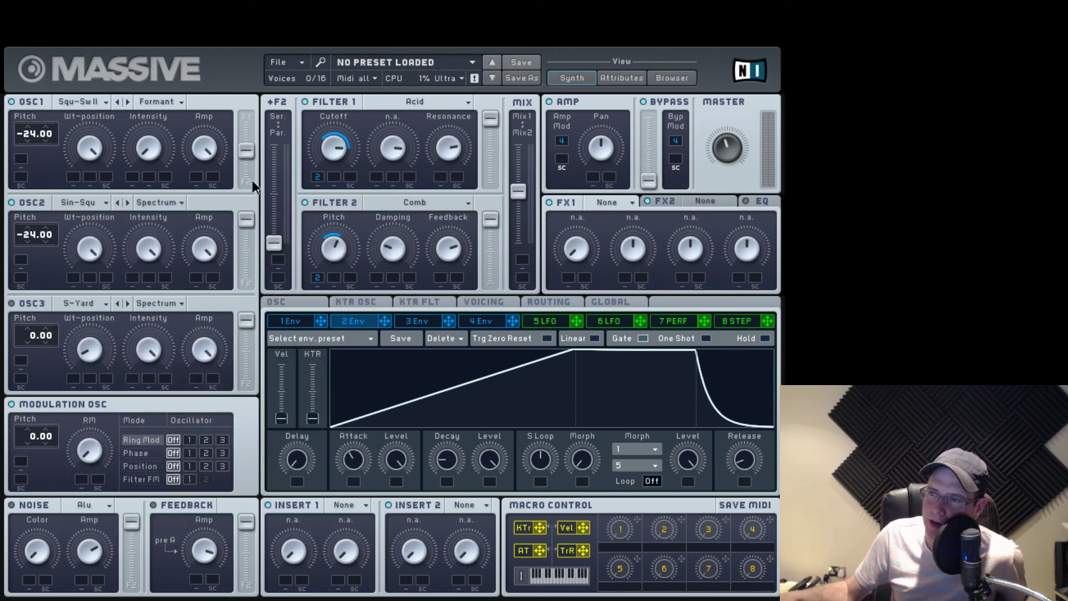
{"action": "left_click_drag", "start_coordinate": [249, 156], "coordinate": [249, 184]}
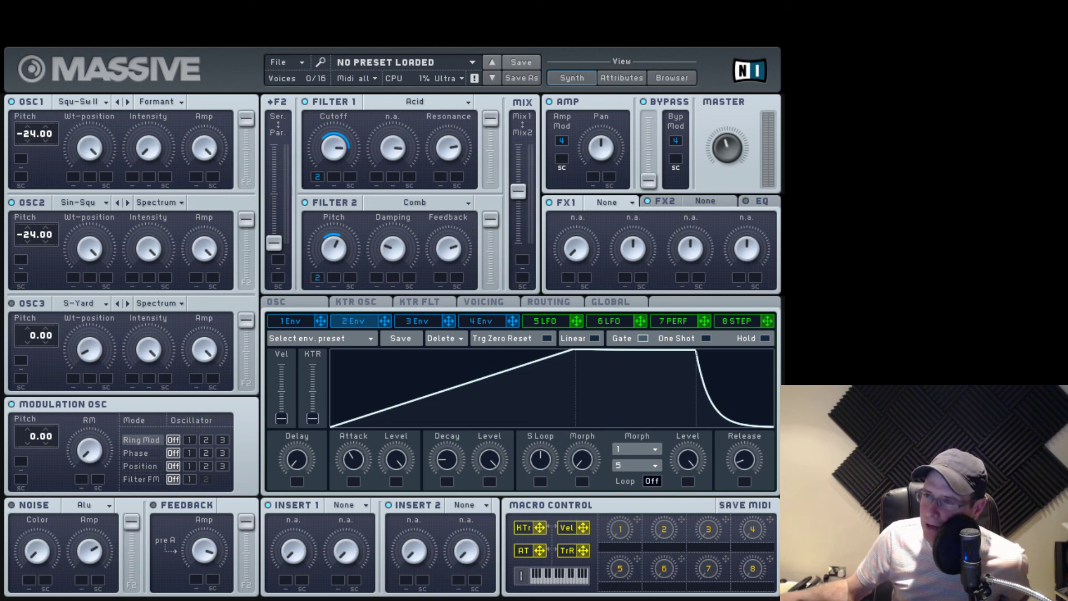
{"action": "left_click_drag", "start_coordinate": [246, 181], "coordinate": [246, 118]}
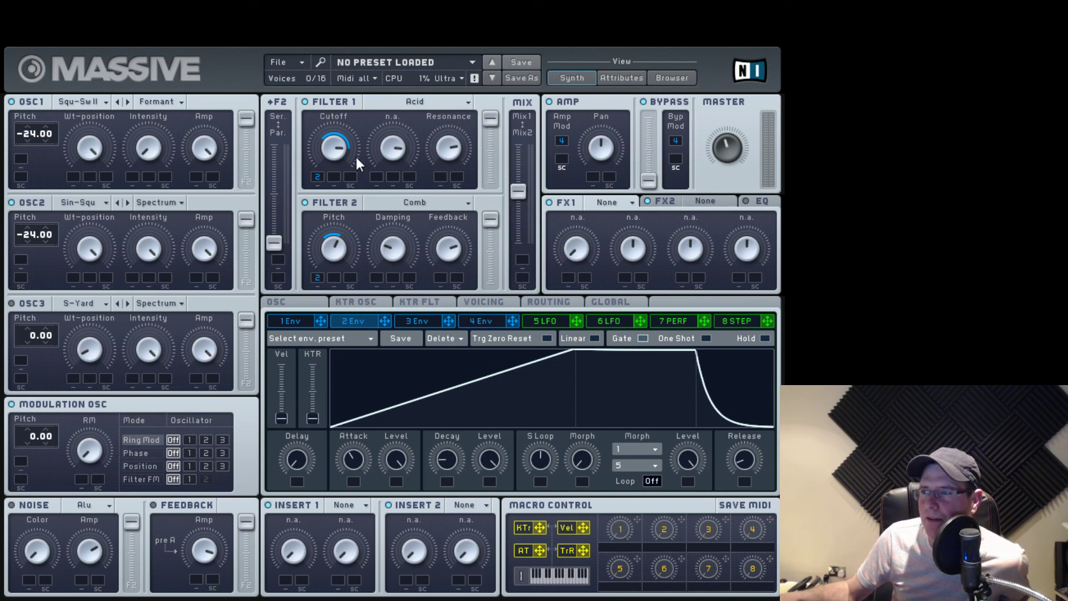
Switch the filters to serial with the Mix at Mix2, and return them to parallel with the Mix centred.
{"action": "mouse_move", "coordinate": [518, 161]}
{"action": "left_mouse_down"}
{"action": "mouse_move", "coordinate": [518, 244]}
{"action": "mouse_move", "coordinate": [521, 182]}
{"action": "left_mouse_up"}
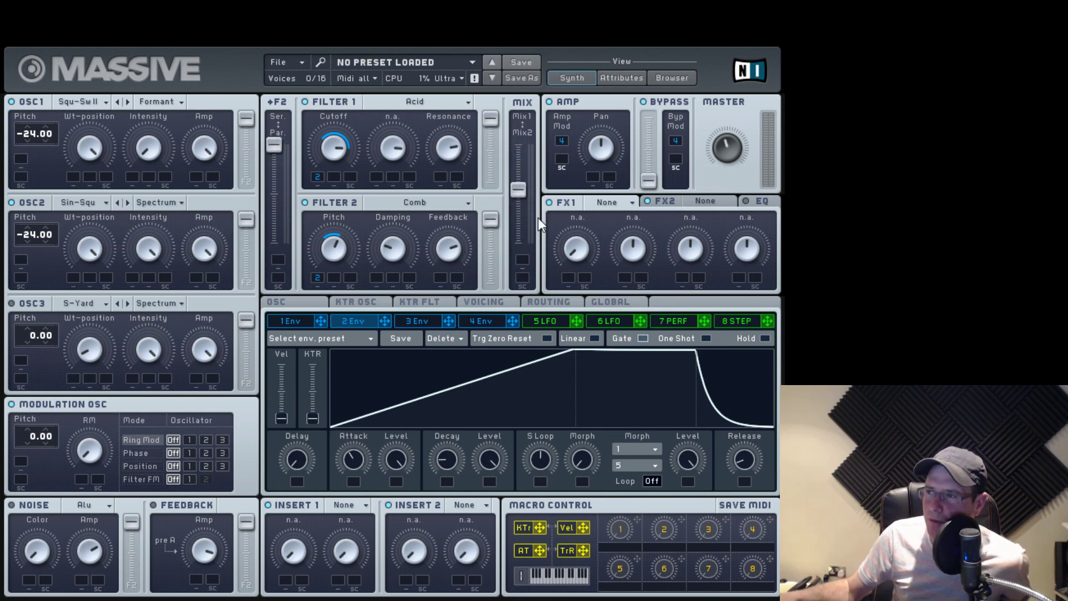
{"action": "left_click_drag", "start_coordinate": [539, 222], "coordinate": [536, 321]}
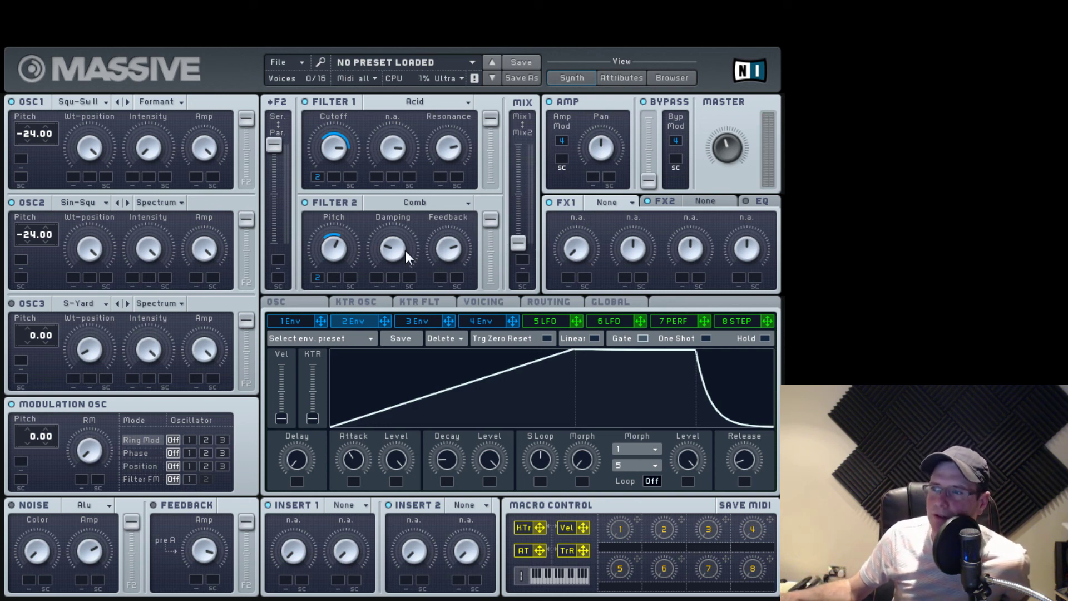
{"action": "left_click_drag", "start_coordinate": [278, 144], "coordinate": [278, 243]}
{"action": "left_click", "coordinate": [285, 305]}
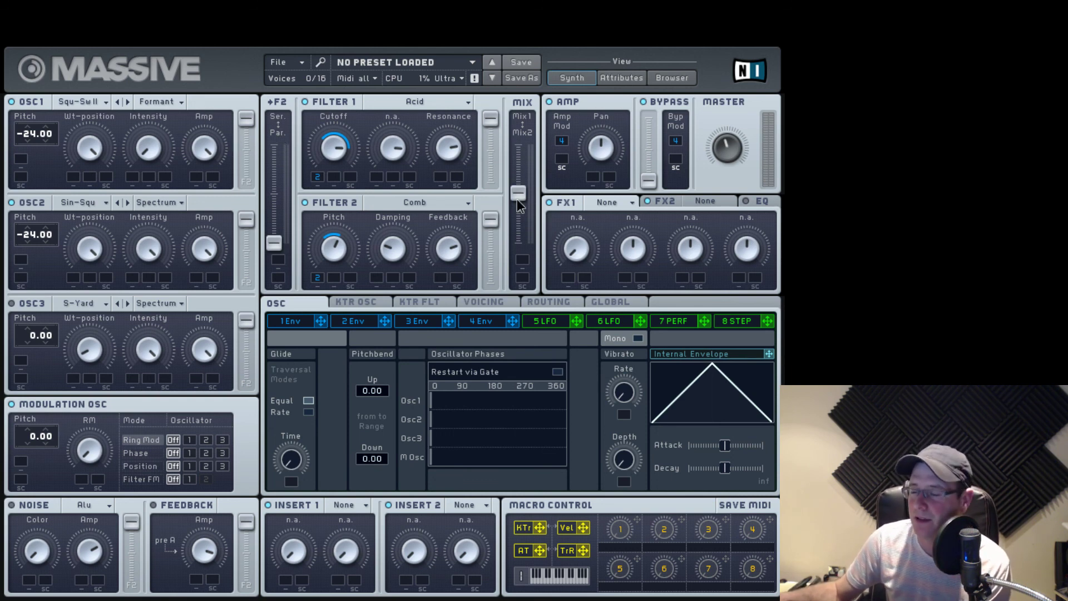
{"action": "left_click_drag", "start_coordinate": [517, 200], "coordinate": [550, 201]}
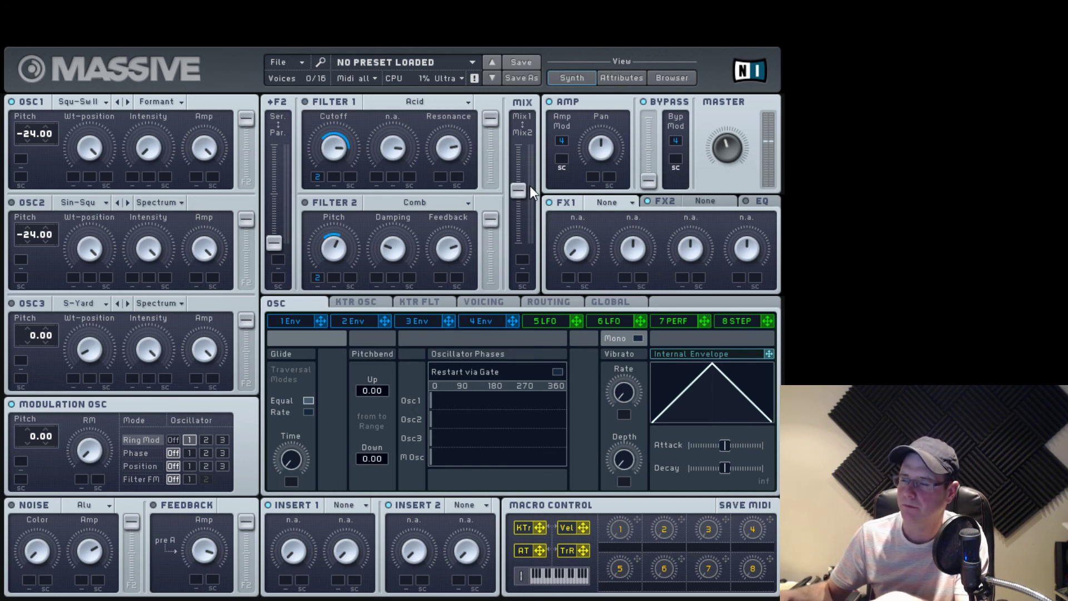
Set the filter Mix fully to Mix1 and raise the ring modulation amount on OSC1 to about halfway.
{"action": "left_click_drag", "start_coordinate": [518, 190], "coordinate": [518, 143]}
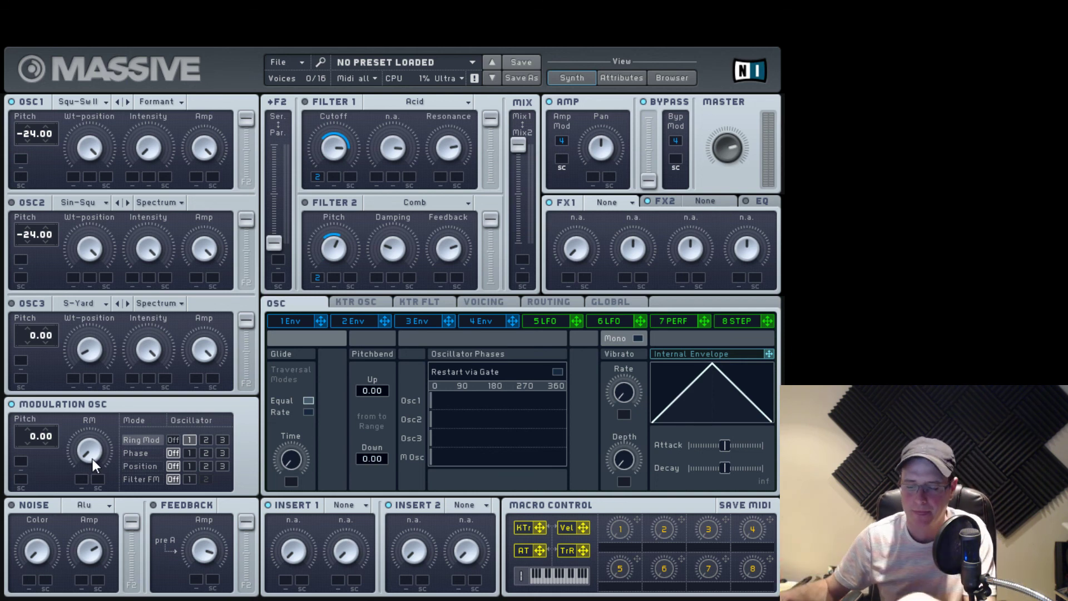
{"action": "left_click_drag", "start_coordinate": [99, 450], "coordinate": [108, 329]}
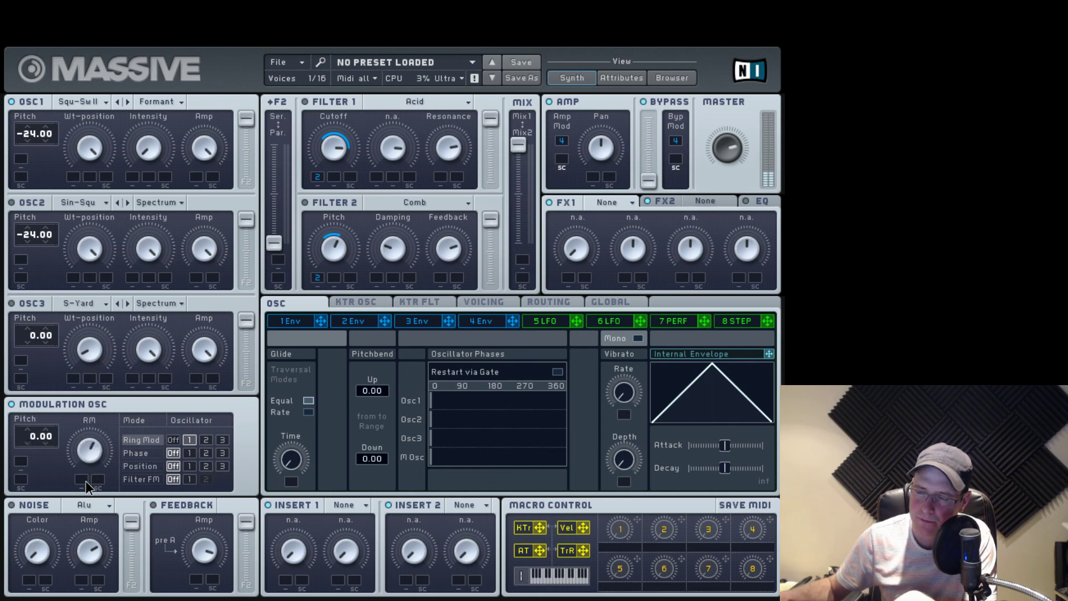
{"action": "mouse_move", "coordinate": [86, 481]}
{"action": "left_mouse_down"}
{"action": "mouse_move", "coordinate": [94, 559]}
{"action": "mouse_move", "coordinate": [81, 412]}
{"action": "mouse_move", "coordinate": [82, 485]}
{"action": "left_mouse_up"}
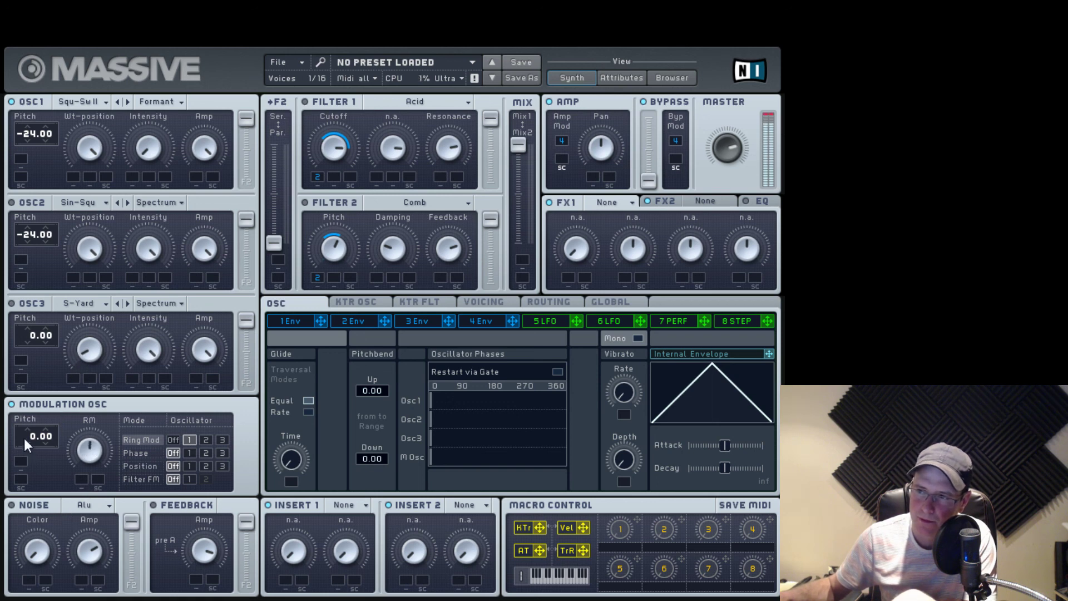
Sweep the modulation oscillator's pitch between 55.00 and -31.00 and raise the ring modulation amount to maximum.
{"action": "left_click_drag", "start_coordinate": [23, 423], "coordinate": [28, 346]}
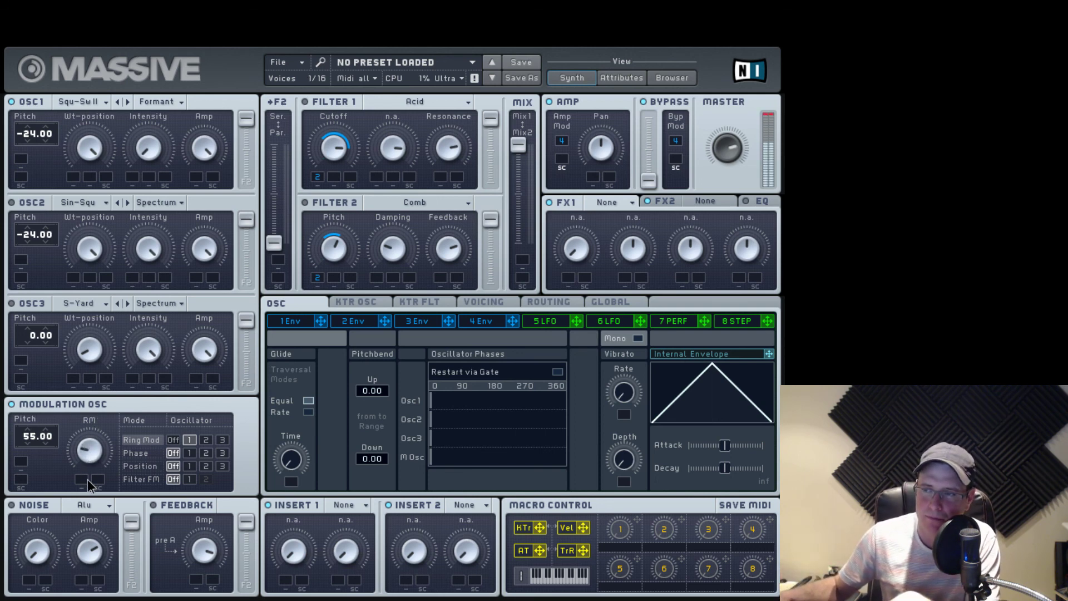
{"action": "left_click_drag", "start_coordinate": [78, 445], "coordinate": [16, 573]}
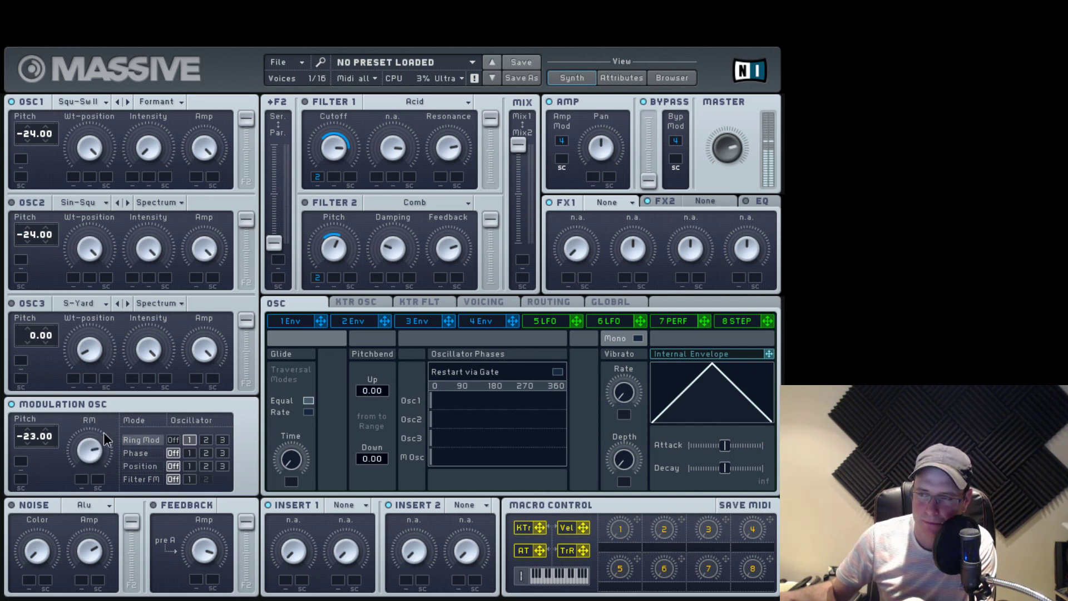
{"action": "mouse_move", "coordinate": [104, 432]}
{"action": "left_mouse_down"}
{"action": "mouse_move", "coordinate": [97, 498]}
{"action": "mouse_move", "coordinate": [103, 331]}
{"action": "mouse_move", "coordinate": [123, 386]}
{"action": "mouse_move", "coordinate": [108, 446]}
{"action": "left_mouse_up"}
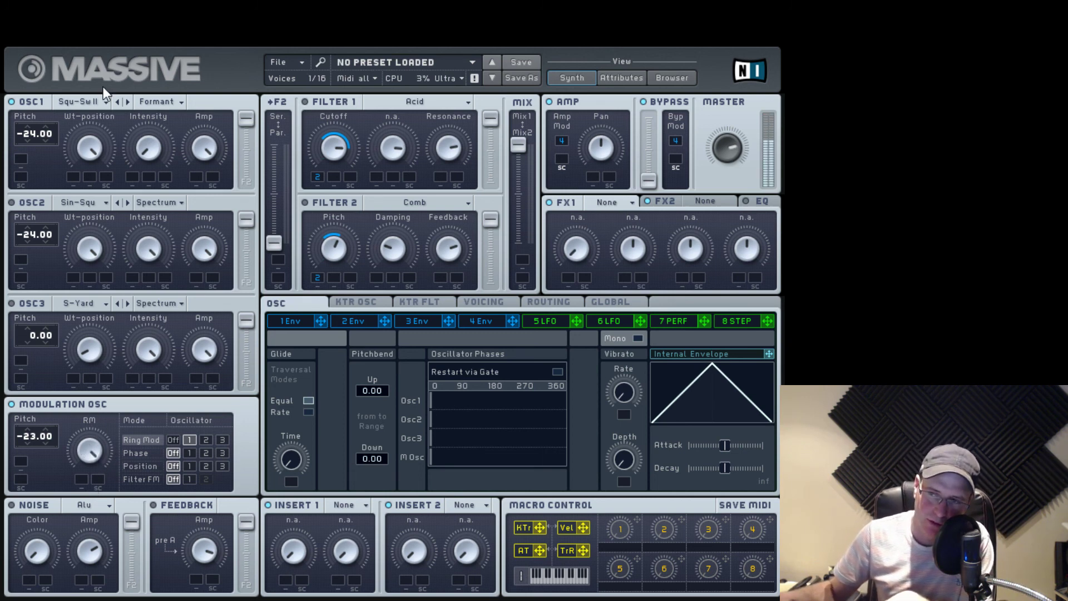
{"action": "left_click_drag", "start_coordinate": [30, 436], "coordinate": [32, 446]}
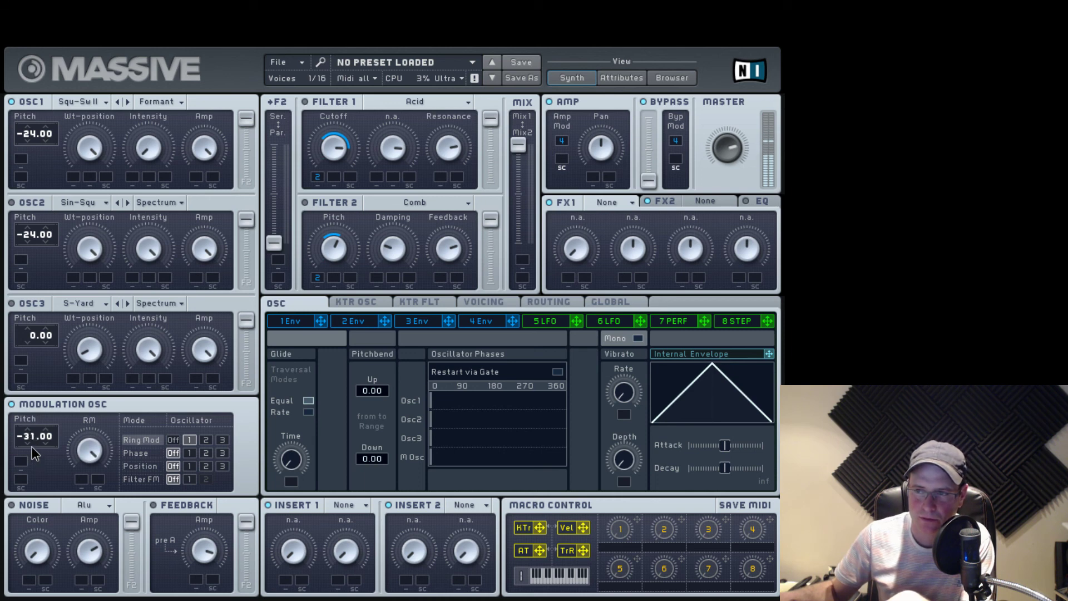
{"action": "left_click_drag", "start_coordinate": [32, 447], "coordinate": [43, 361]}
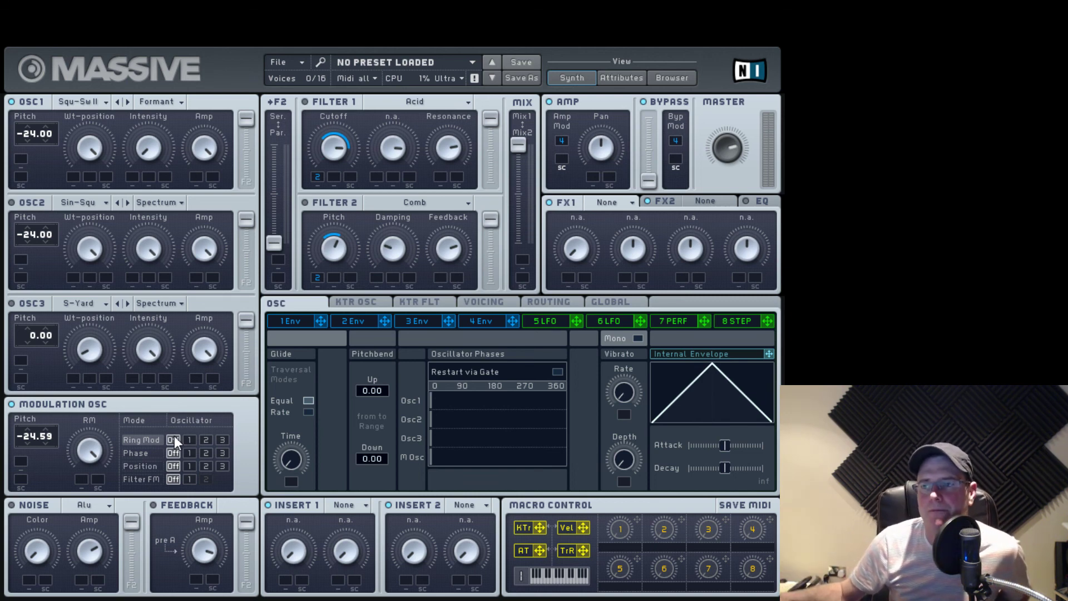
Reset the modulation oscillator's pitch to 0.00, switch from ring modulation to Phase on OSC1 and raise its amount to nearly halfway.
{"action": "left_click_drag", "start_coordinate": [28, 436], "coordinate": [51, 422]}
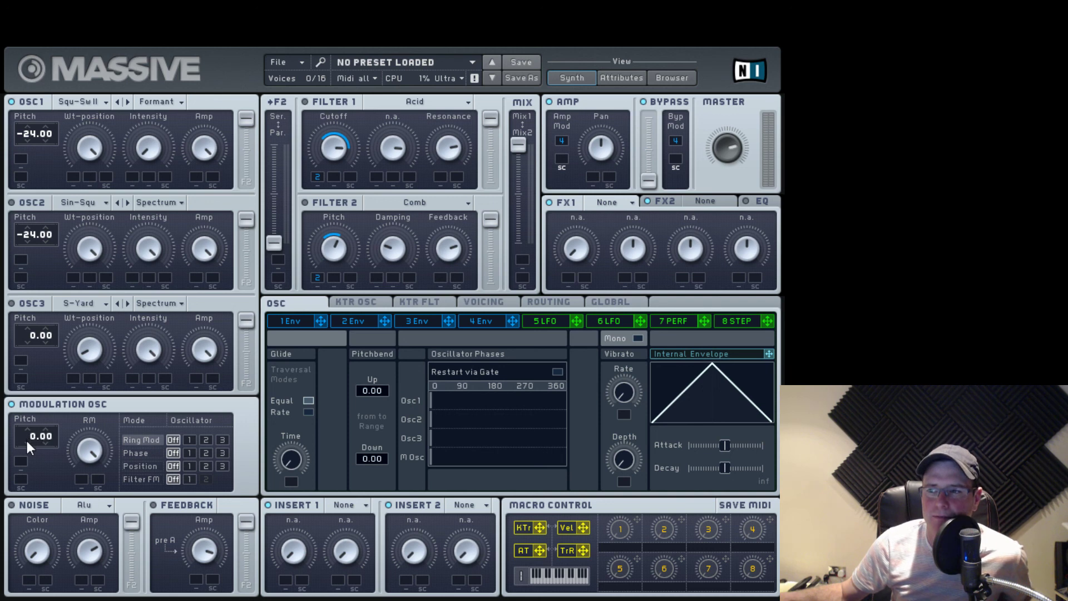
{"action": "double_click", "coordinate": [48, 433]}
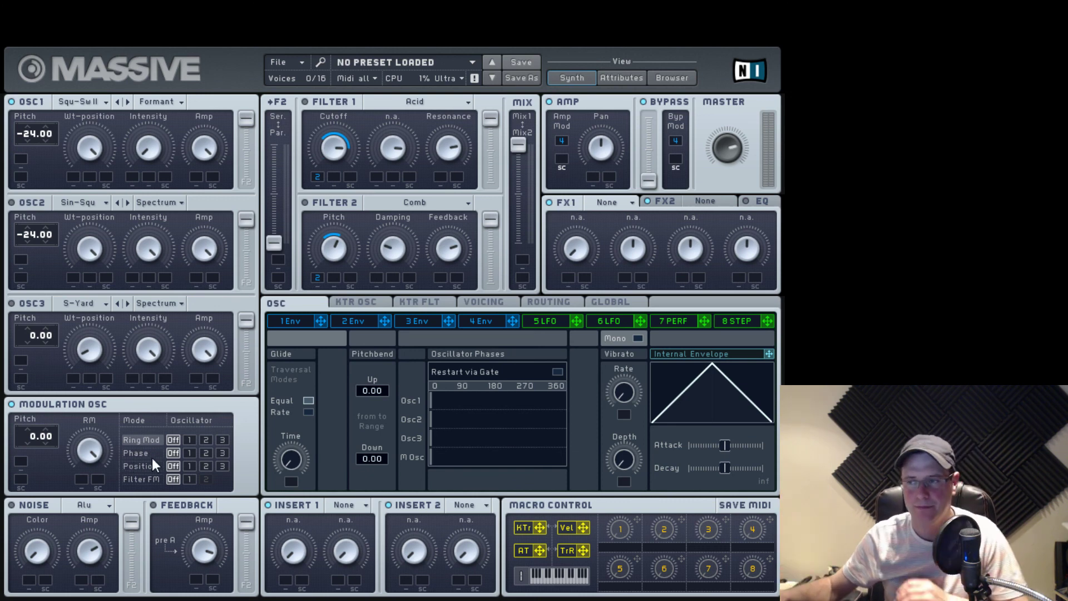
{"action": "left_click", "coordinate": [190, 453]}
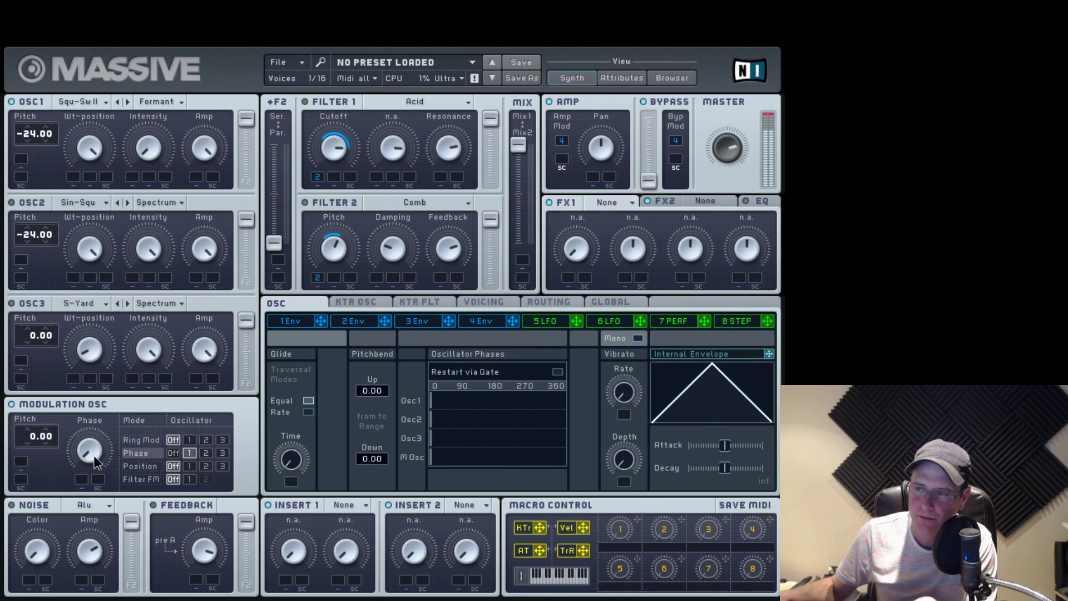
{"action": "mouse_move", "coordinate": [94, 461]}
{"action": "left_mouse_down"}
{"action": "mouse_move", "coordinate": [98, 375]}
{"action": "mouse_move", "coordinate": [87, 449]}
{"action": "left_mouse_up"}
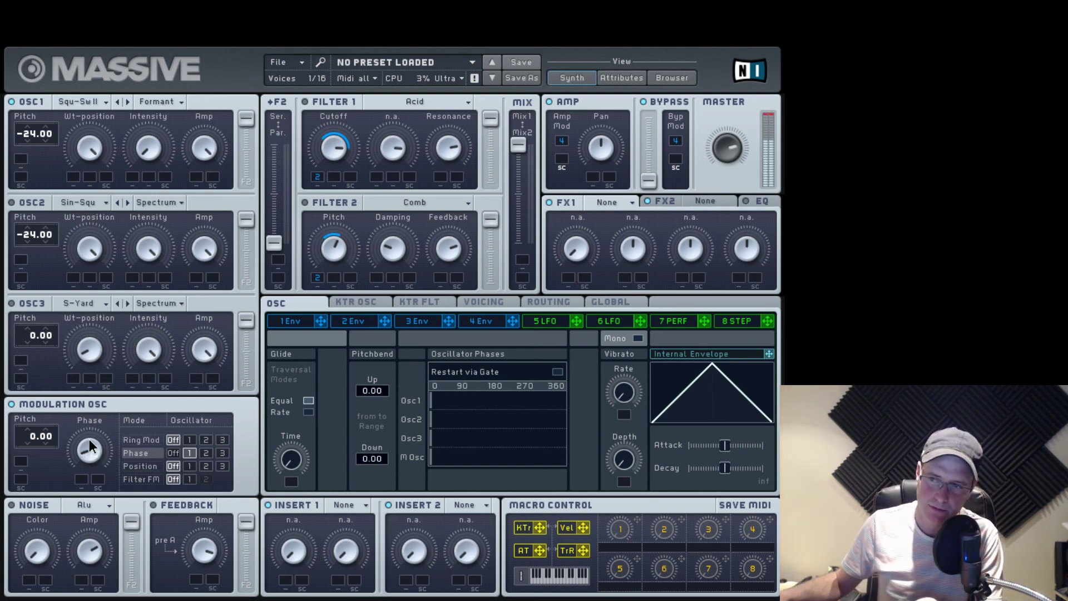
{"action": "left_click_drag", "start_coordinate": [95, 412], "coordinate": [125, 389]}
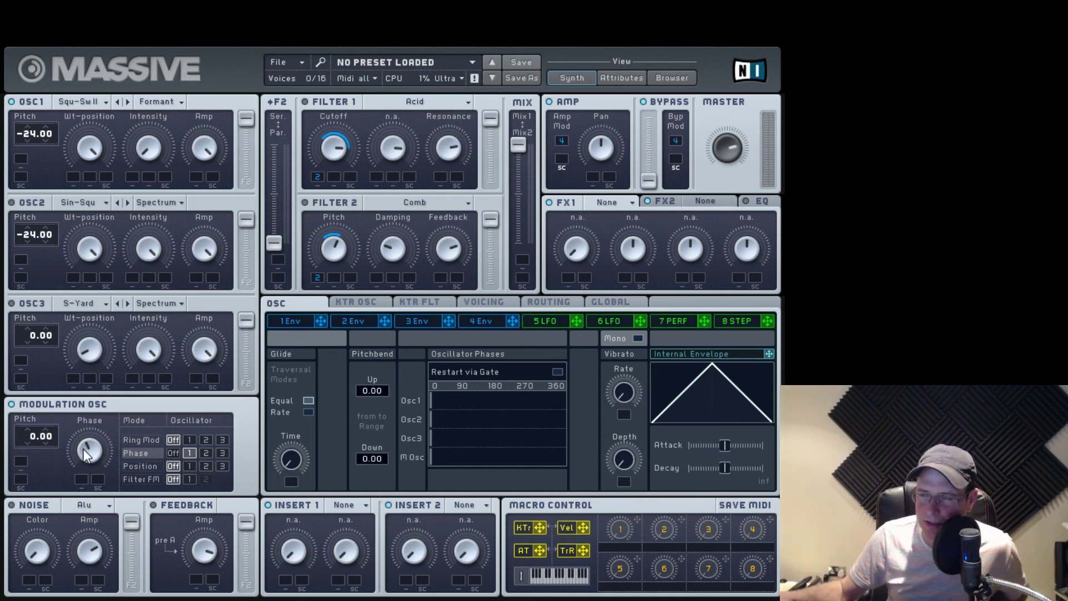
Set the modulation pitch to 12.00, and modulate the Phase amount with envelope 2 over a wide range with a slightly shorter attack.
{"action": "left_click", "coordinate": [338, 321]}
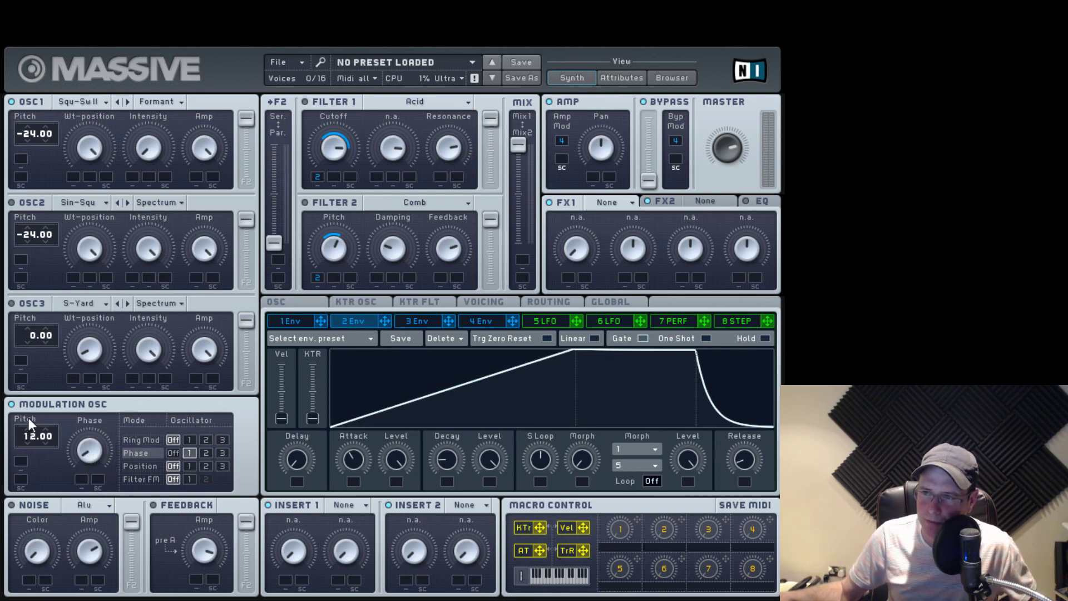
{"action": "left_click_drag", "start_coordinate": [384, 321], "coordinate": [81, 444]}
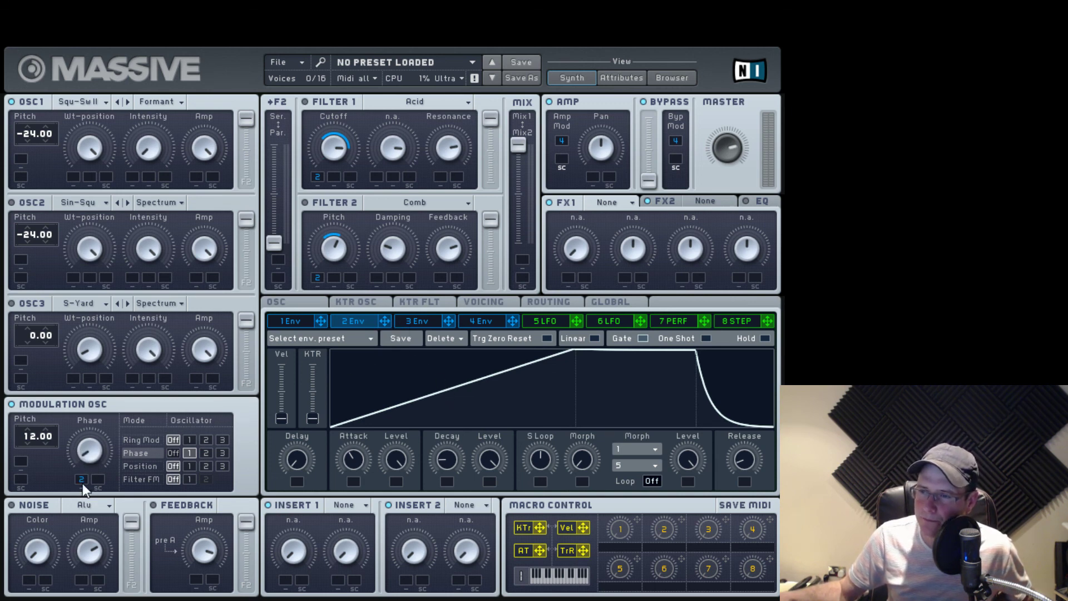
{"action": "left_click_drag", "start_coordinate": [81, 446], "coordinate": [83, 426]}
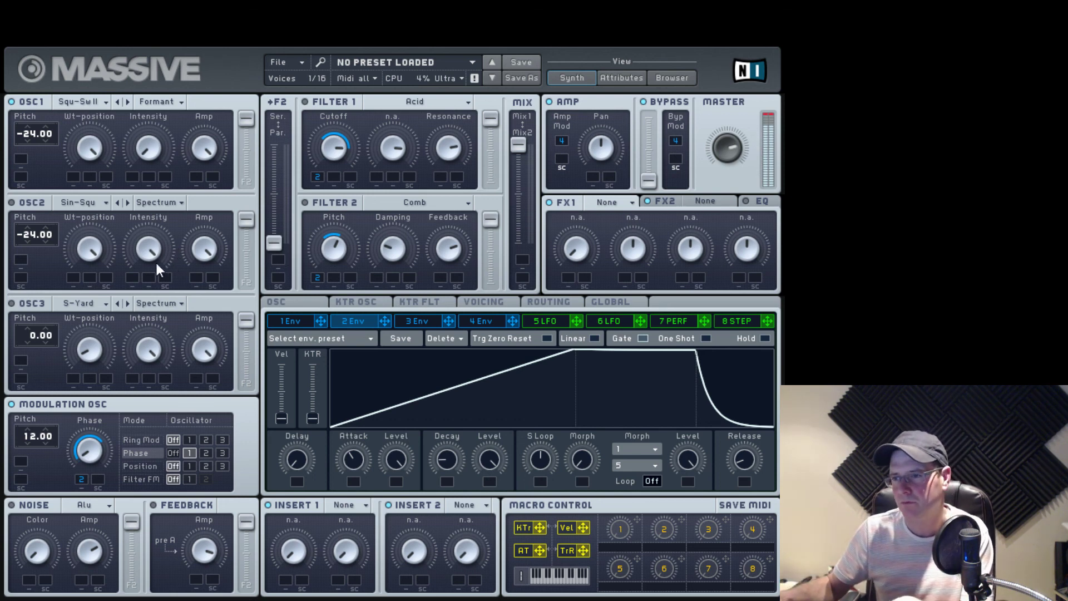
{"action": "mouse_move", "coordinate": [355, 465]}
{"action": "left_mouse_down"}
{"action": "mouse_move", "coordinate": [352, 485]}
{"action": "mouse_move", "coordinate": [351, 422]}
{"action": "mouse_move", "coordinate": [352, 462]}
{"action": "left_mouse_up"}
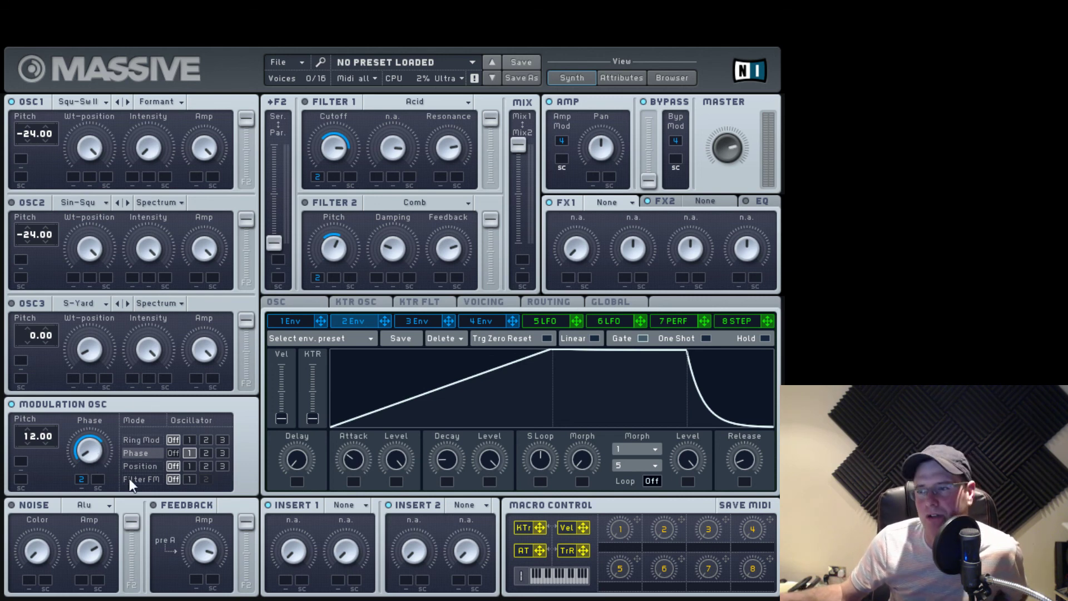
Remove envelope 2 from Phase and apply Position modulation to OSC1 using the Scrap Yard wavetable, raising the Position amount fully.
{"action": "right_click", "coordinate": [79, 477]}
{"action": "left_click", "coordinate": [91, 496]}
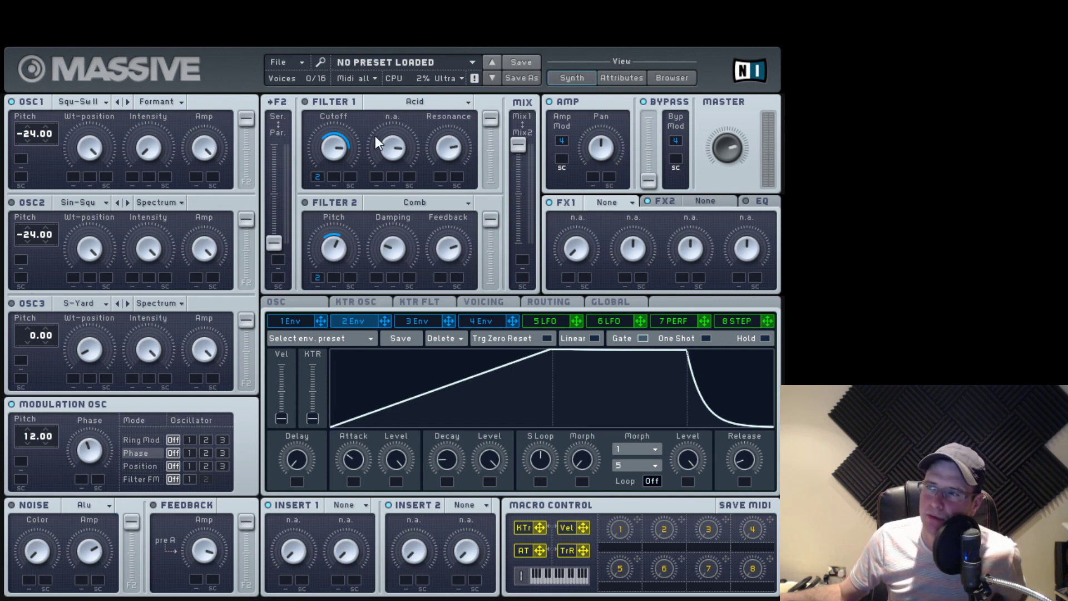
{"action": "left_click", "coordinate": [149, 468]}
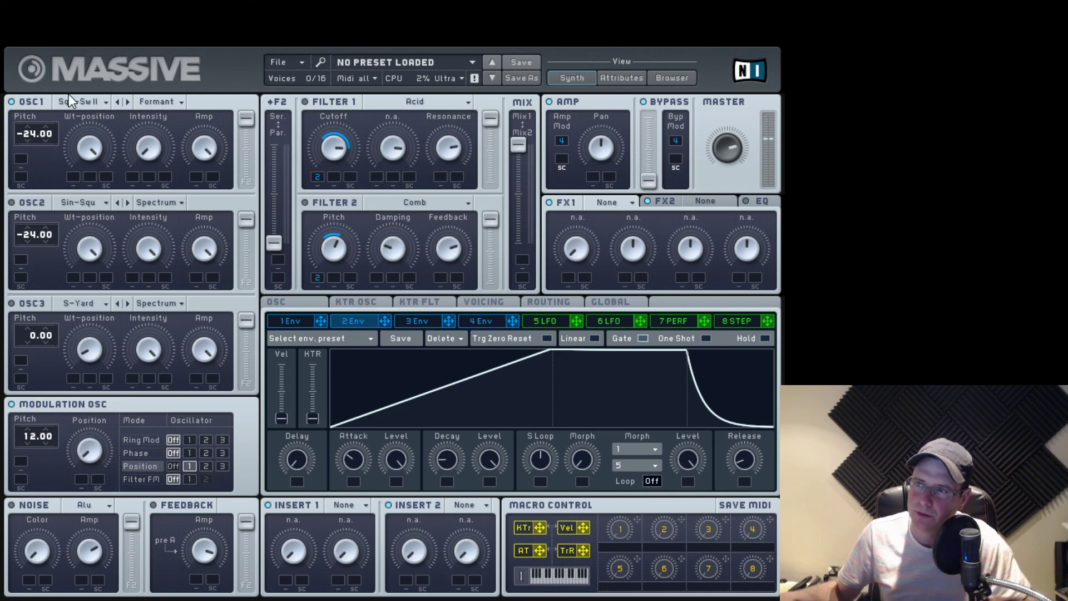
{"action": "left_click", "coordinate": [94, 102]}
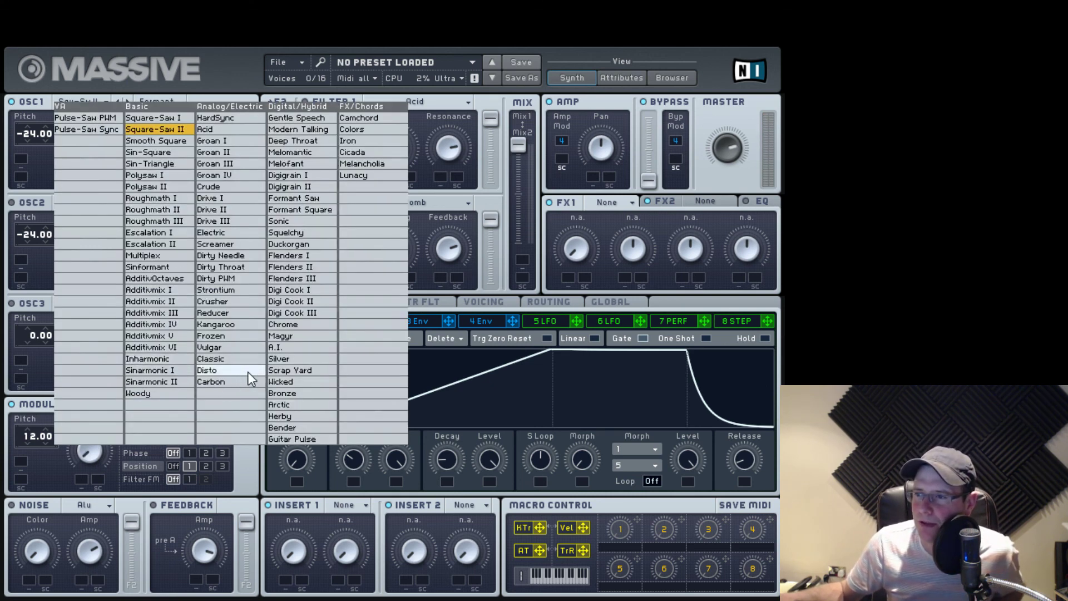
{"action": "left_click", "coordinate": [269, 370]}
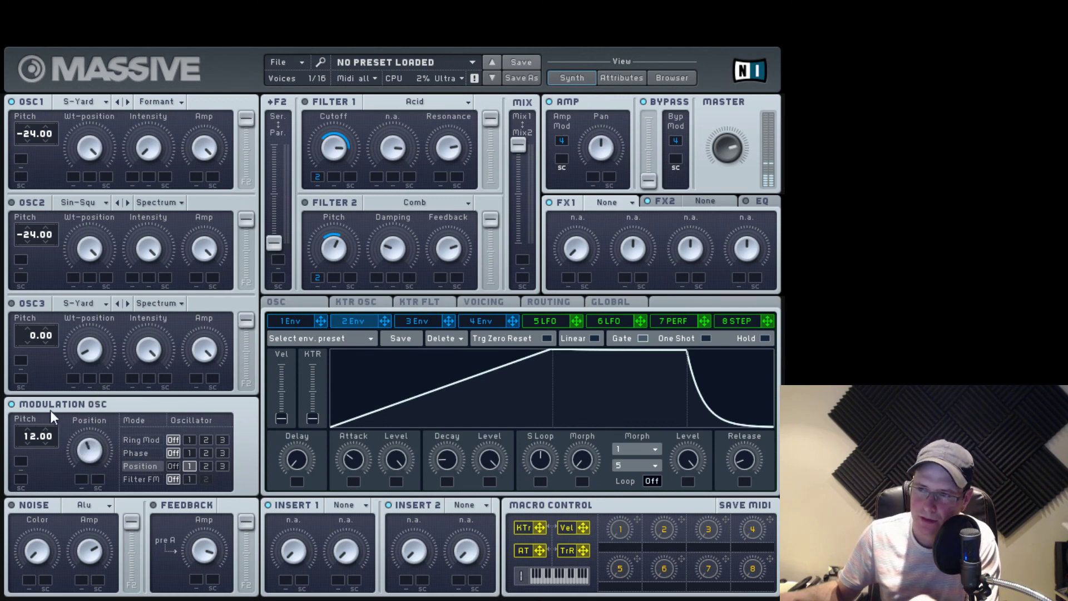
{"action": "left_click_drag", "start_coordinate": [28, 433], "coordinate": [226, 491]}
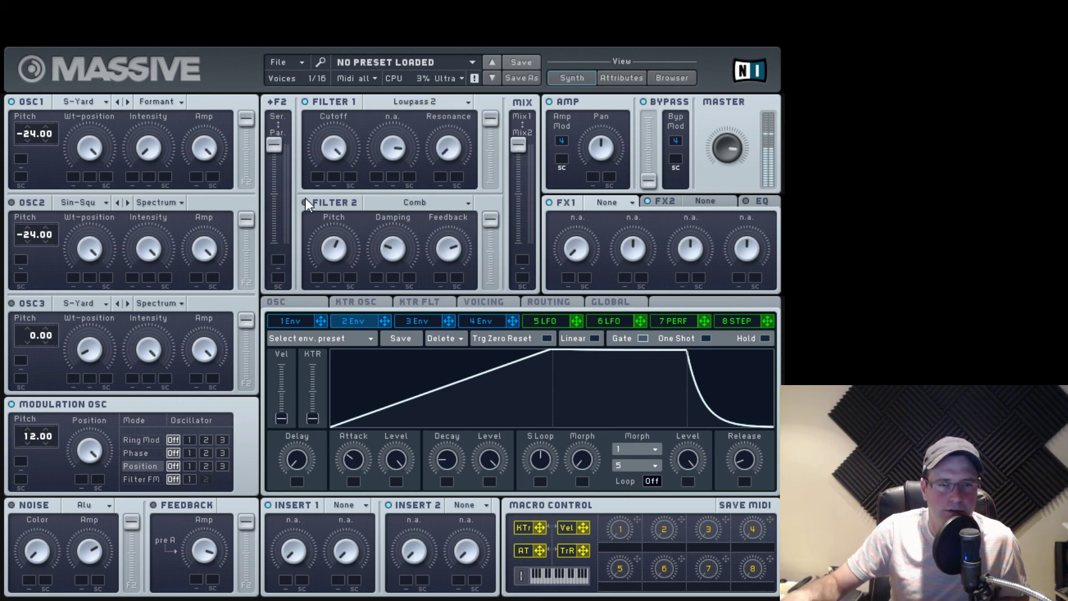
Apply Filter FM to Filter 1 as a Lowpass 2, set the modulation pitch to 62.99 and sweep the modulation amount up.
{"action": "left_click", "coordinate": [190, 480]}
{"action": "left_click", "coordinate": [142, 440]}
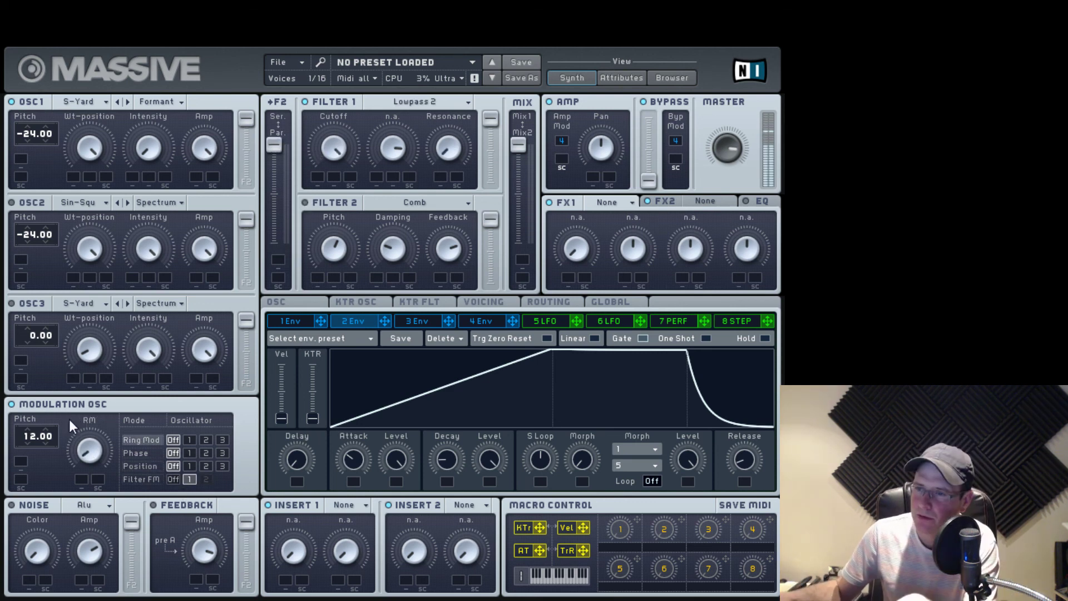
{"action": "left_click_drag", "start_coordinate": [35, 441], "coordinate": [459, 95]}
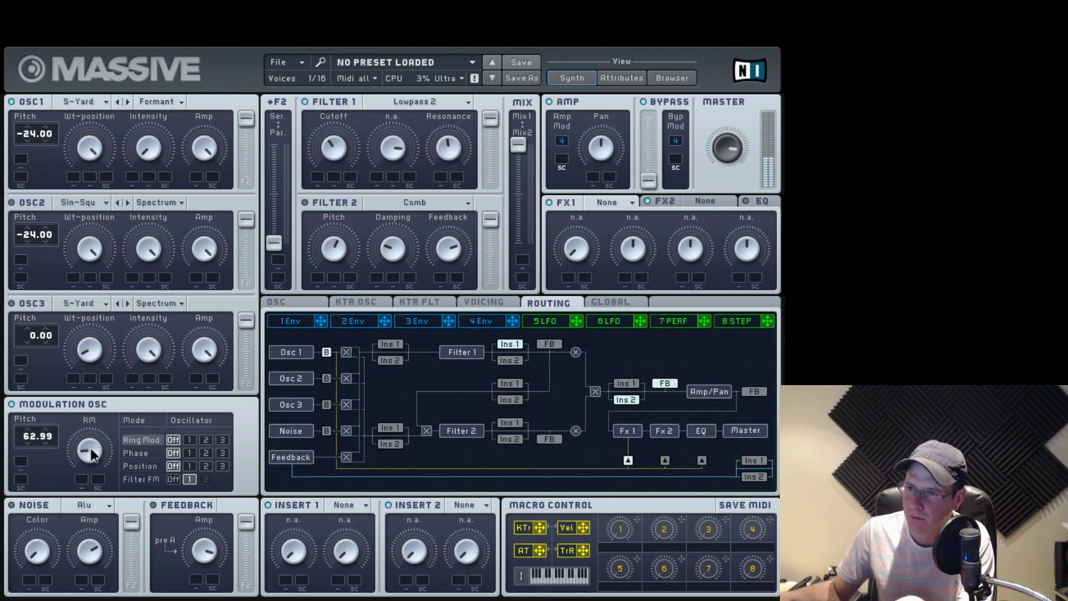
{"action": "left_click_drag", "start_coordinate": [91, 449], "coordinate": [105, 368]}
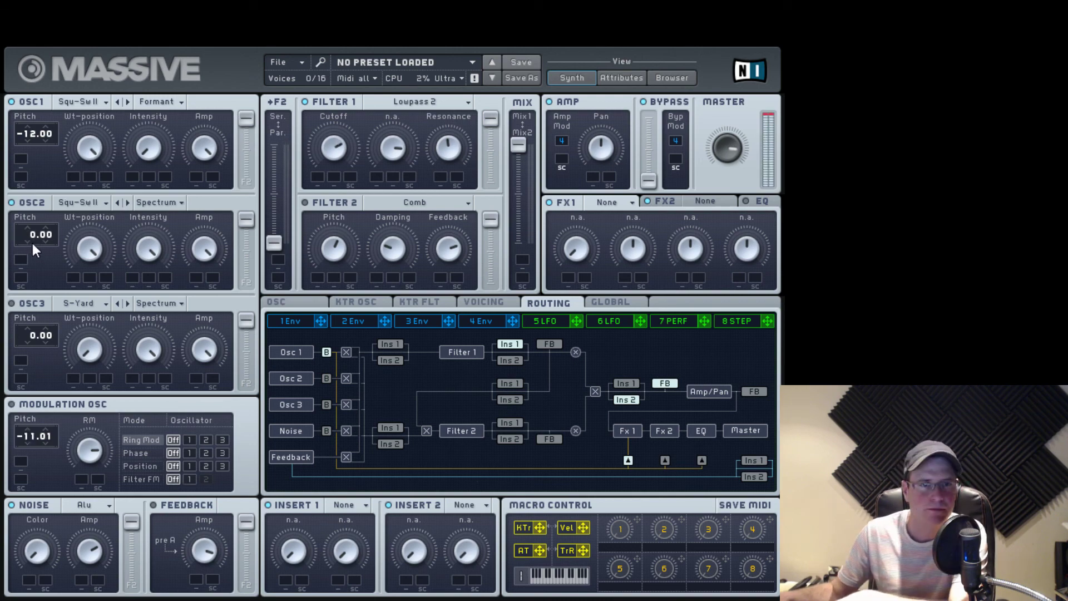
Set OSC3 to Square-Saw II at pitch 12.00 and the noise to Bright Noise, with Filter 1 resonance at minimum.
{"action": "left_click", "coordinate": [80, 304]}
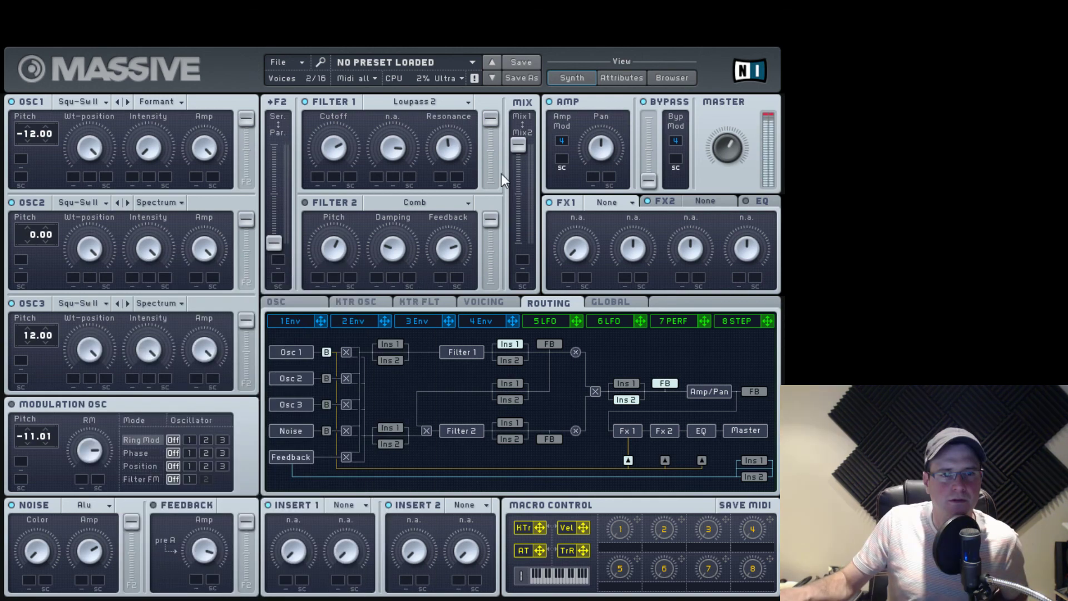
{"action": "left_click", "coordinate": [92, 503]}
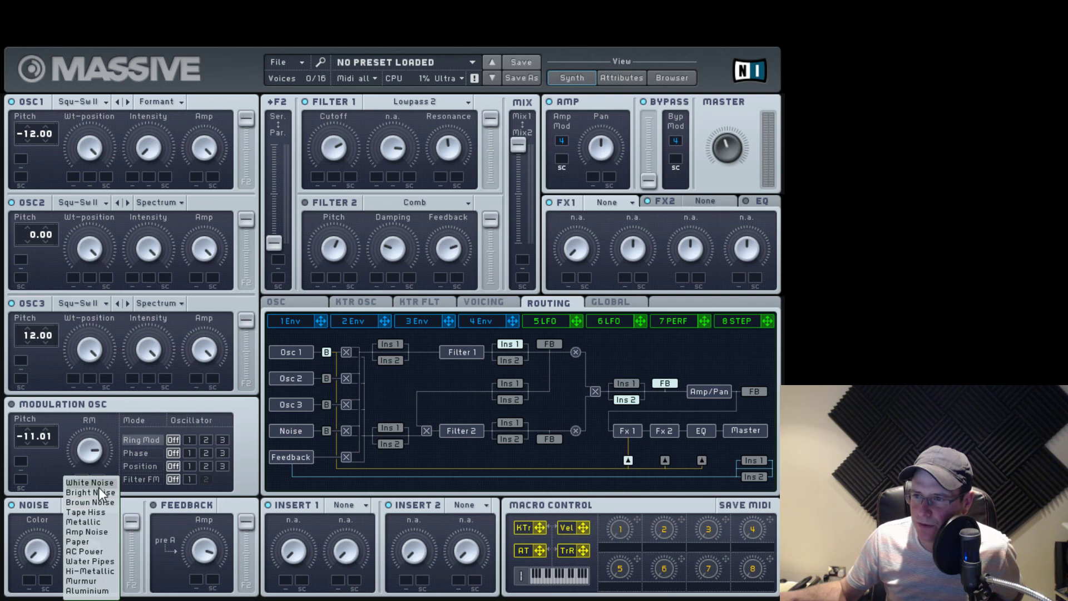
{"action": "left_click", "coordinate": [98, 492]}
{"action": "left_click_drag", "start_coordinate": [449, 148], "coordinate": [471, 188]}
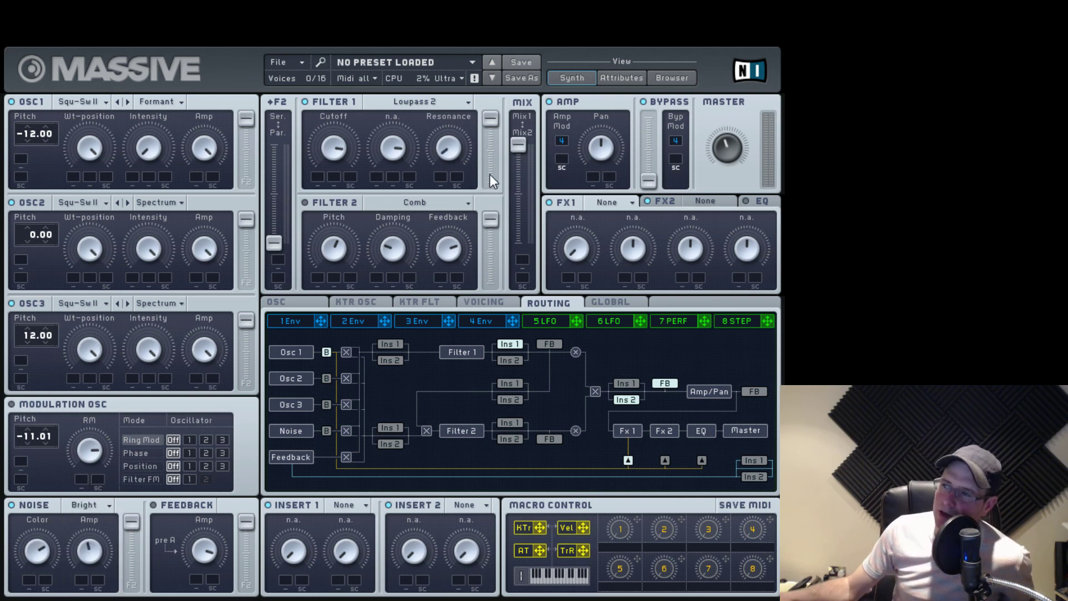
Move Insert 1 through the routing to after the filter mix, and try Delay, S&H and FrqShift effects on it.
{"action": "left_click", "coordinate": [393, 345]}
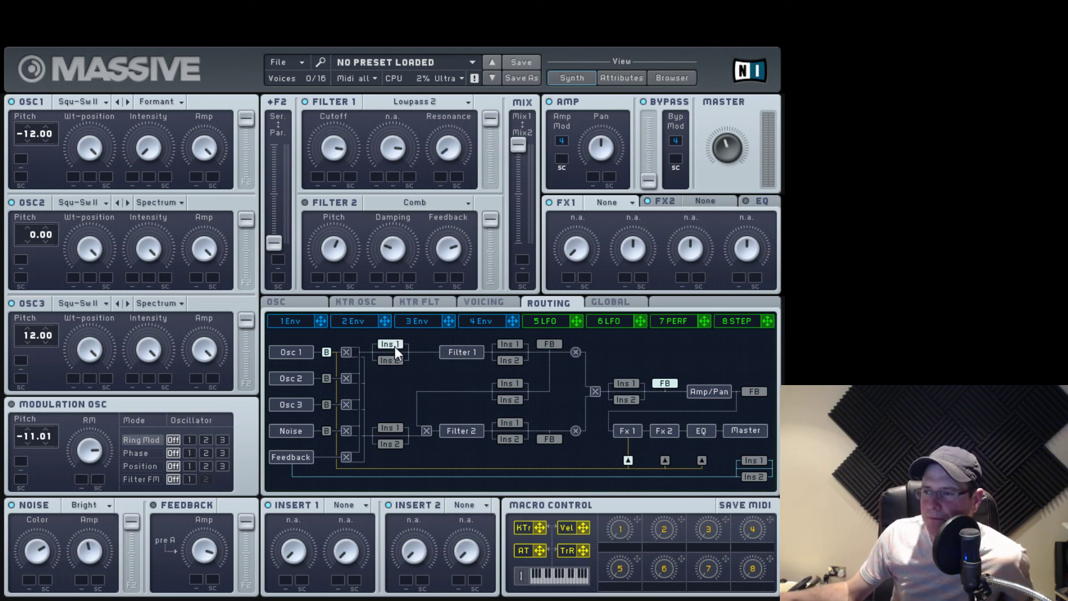
{"action": "left_click", "coordinate": [506, 385]}
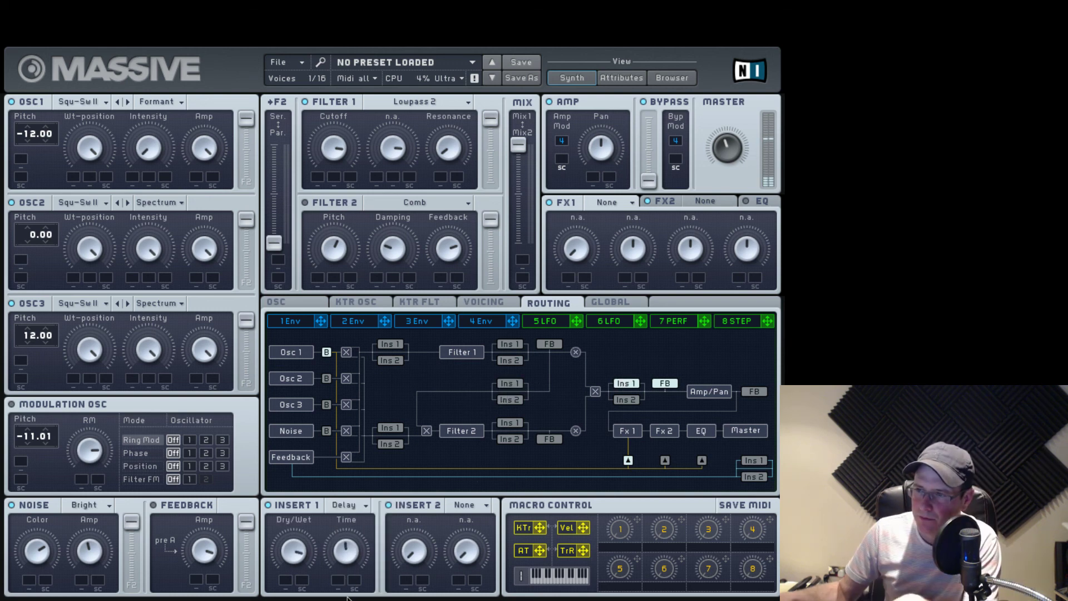
{"action": "left_click", "coordinate": [366, 550]}
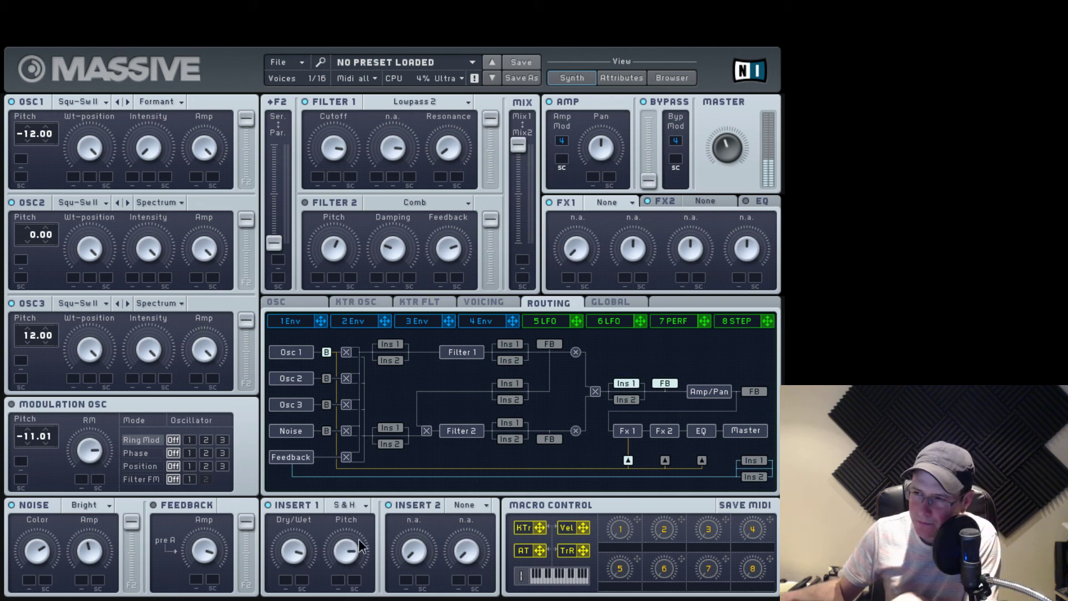
{"action": "left_click", "coordinate": [349, 543]}
{"action": "left_click", "coordinate": [351, 599]}
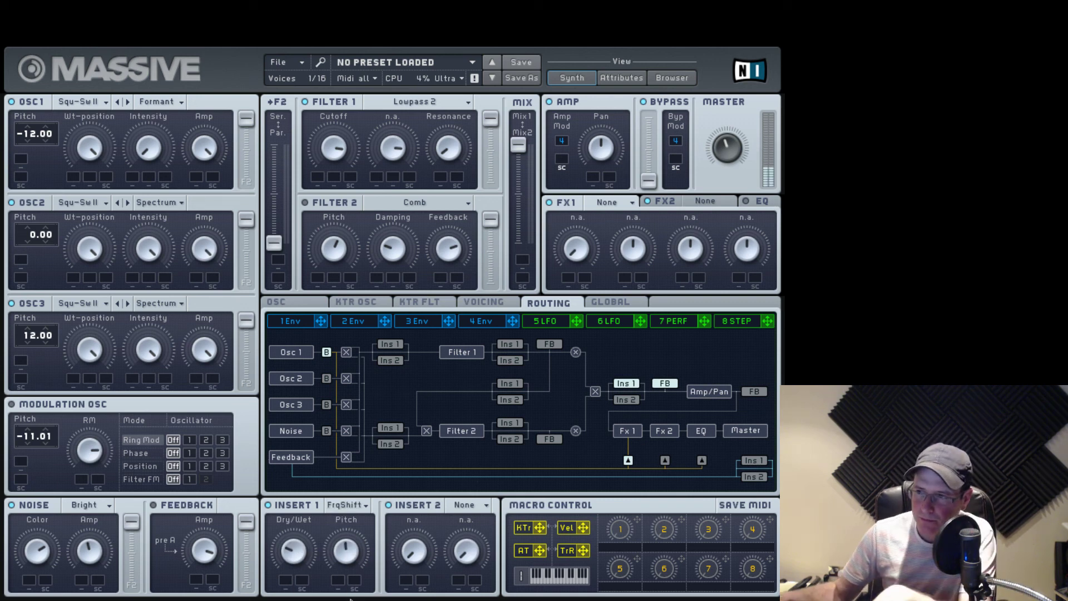